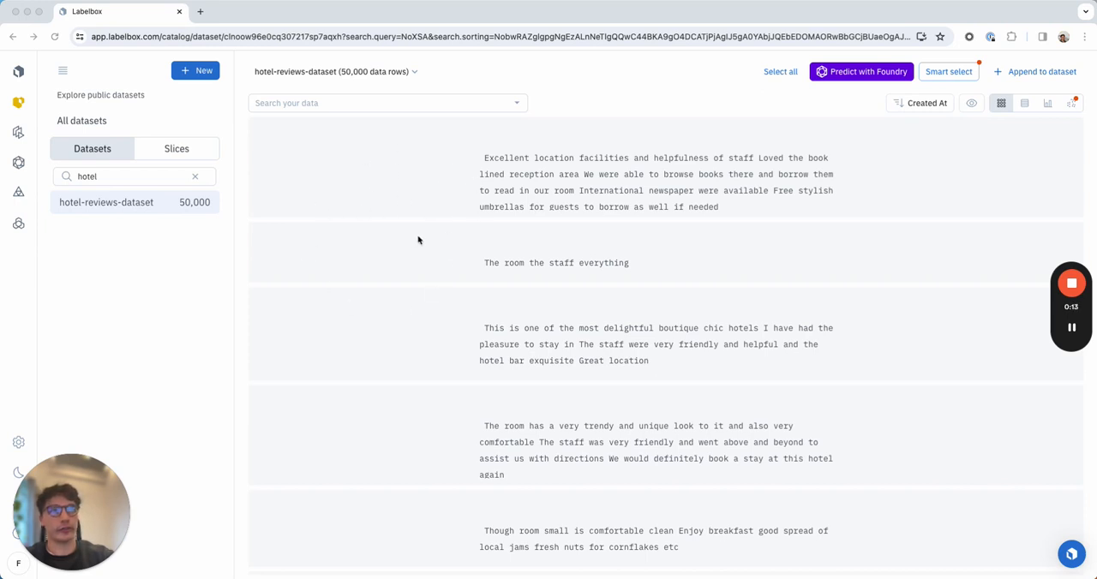
Examine the details of the first three reviews in the hotel-reviews-dataset and return to the dataset overview.
{"action": "left_click", "coordinate": [180, 287]}
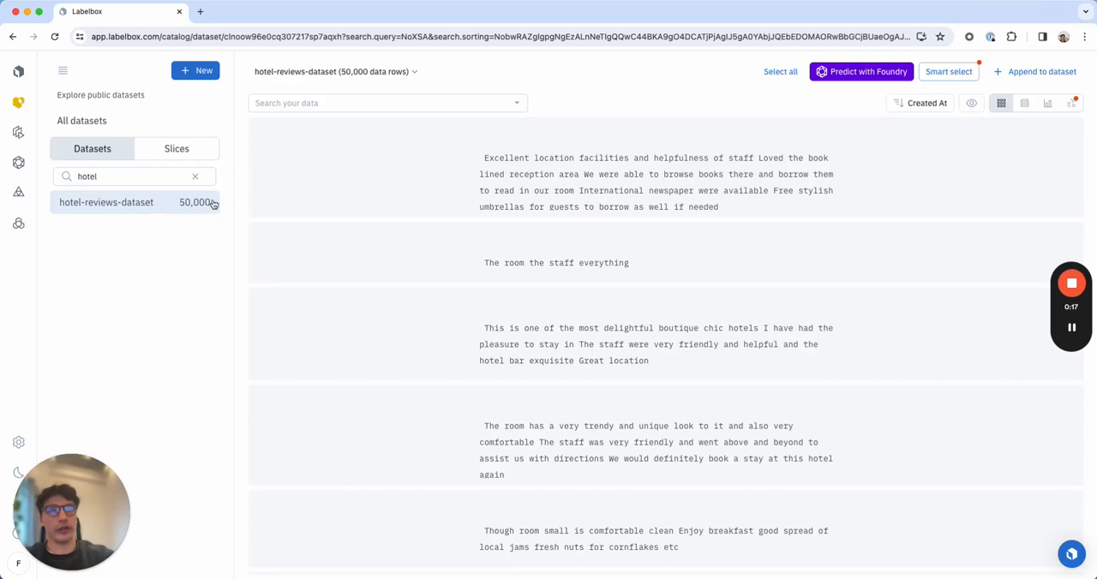
{"action": "left_click", "coordinate": [435, 184]}
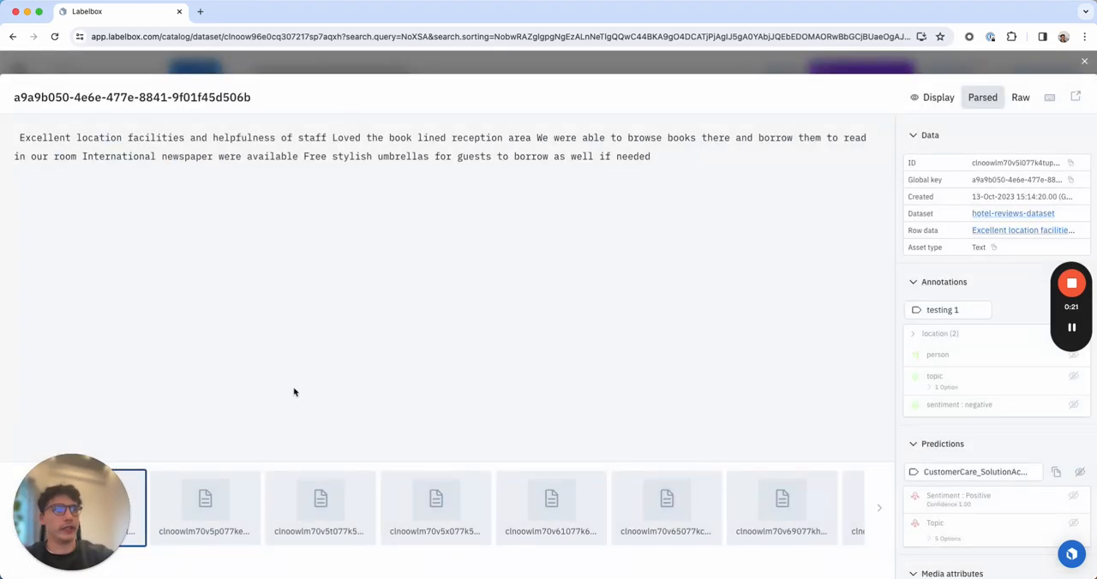
{"action": "left_click", "coordinate": [204, 492]}
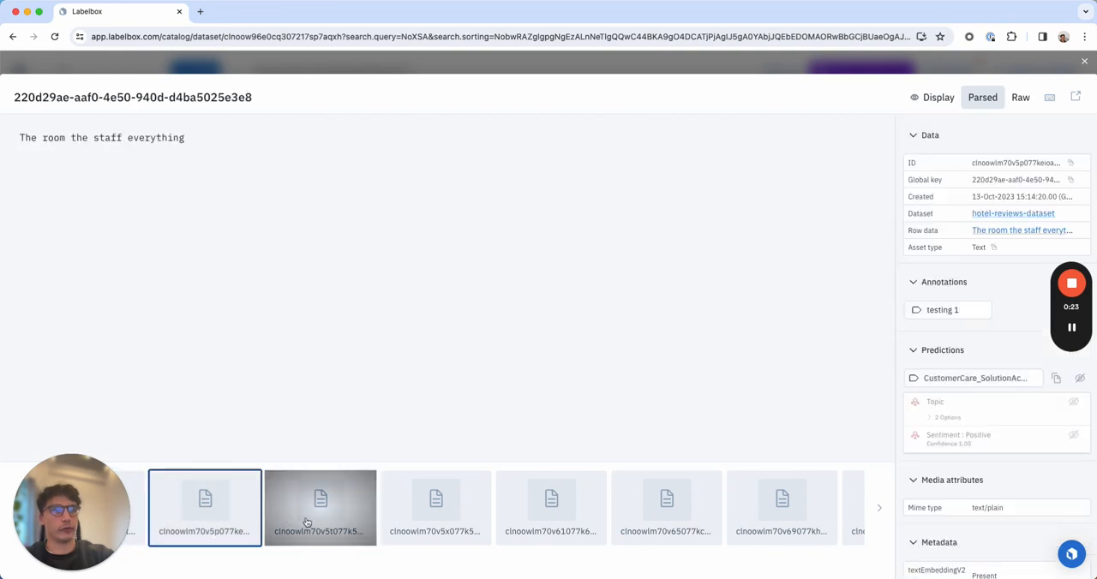
{"action": "left_click", "coordinate": [307, 522]}
{"action": "left_click", "coordinate": [1085, 64]}
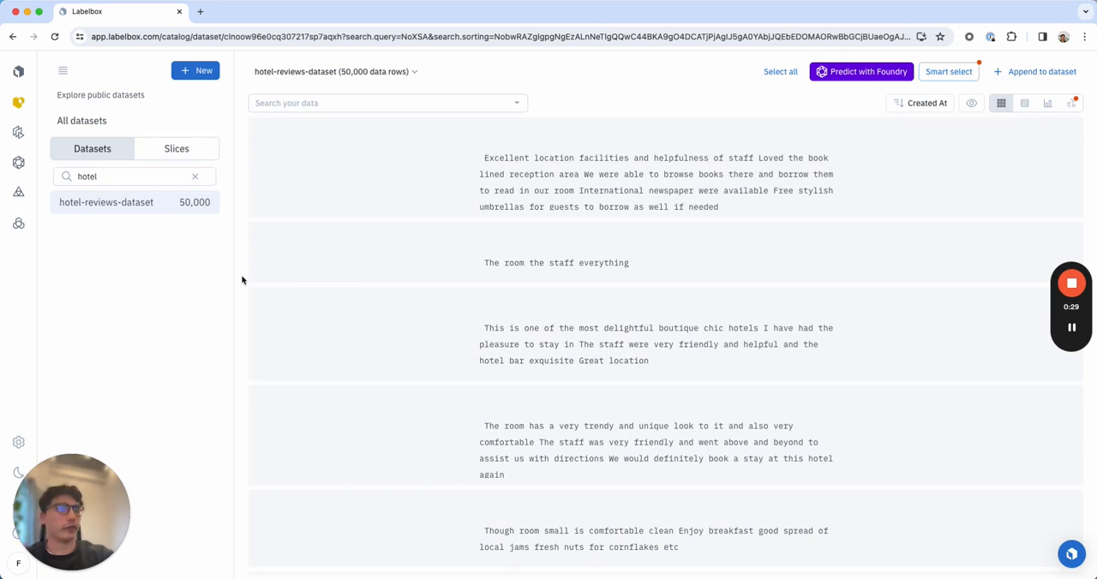
Add a natural language filter to the dataset that searches for "interior design".
{"action": "left_click", "coordinate": [367, 103]}
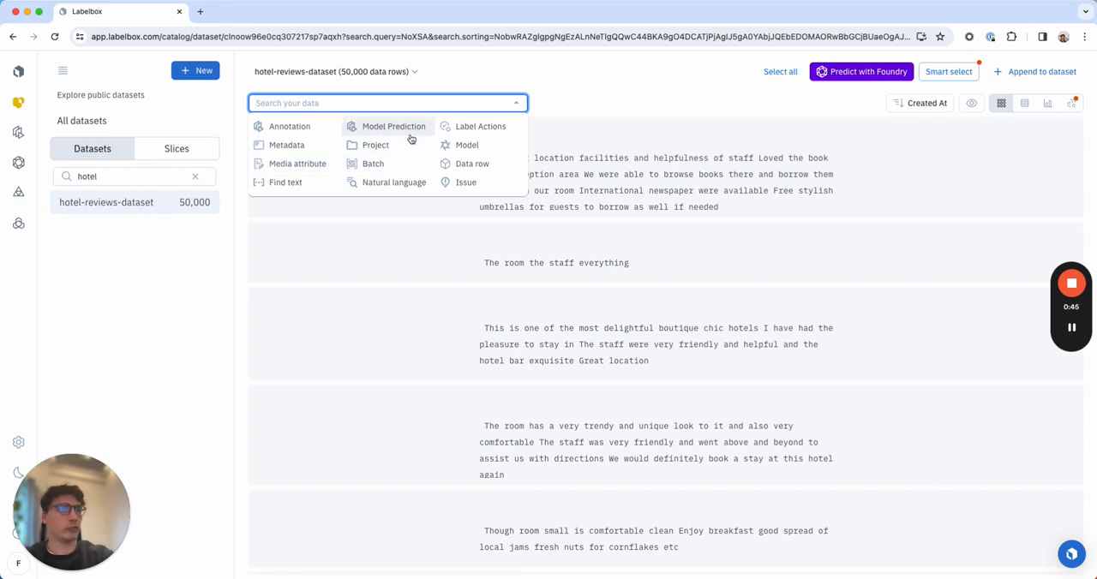
{"action": "left_click", "coordinate": [382, 189]}
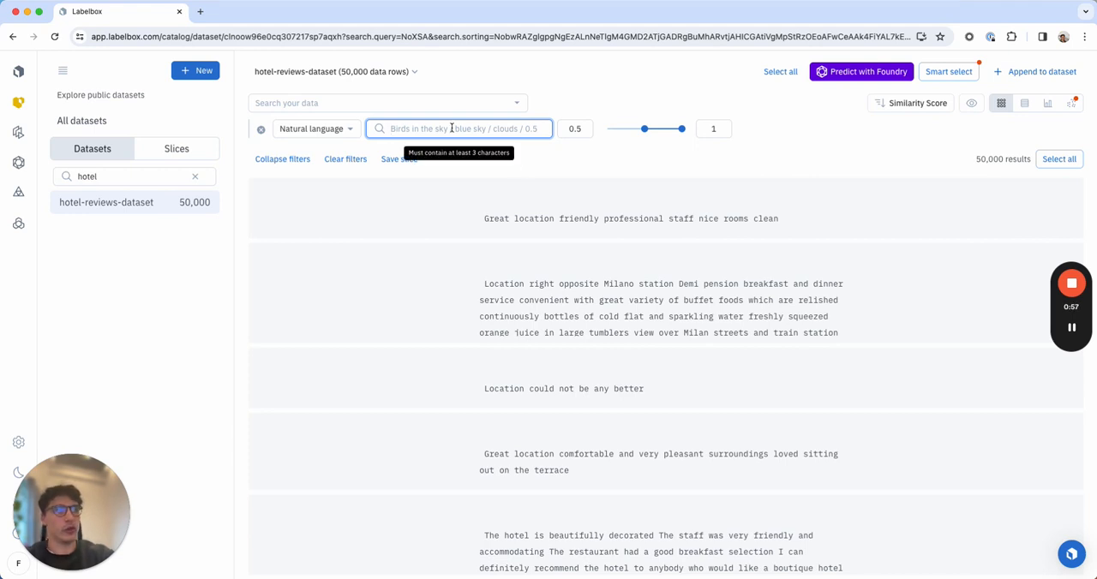
{"action": "type", "text": "interior desi"}
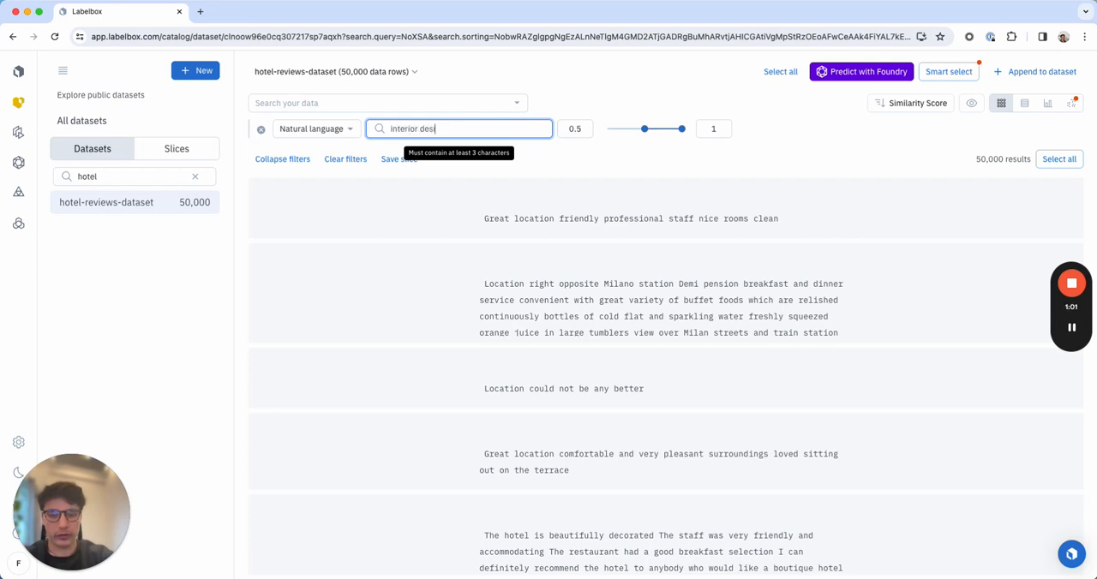
{"action": "type", "text": "gn"}
{"action": "key", "text": "Return"}
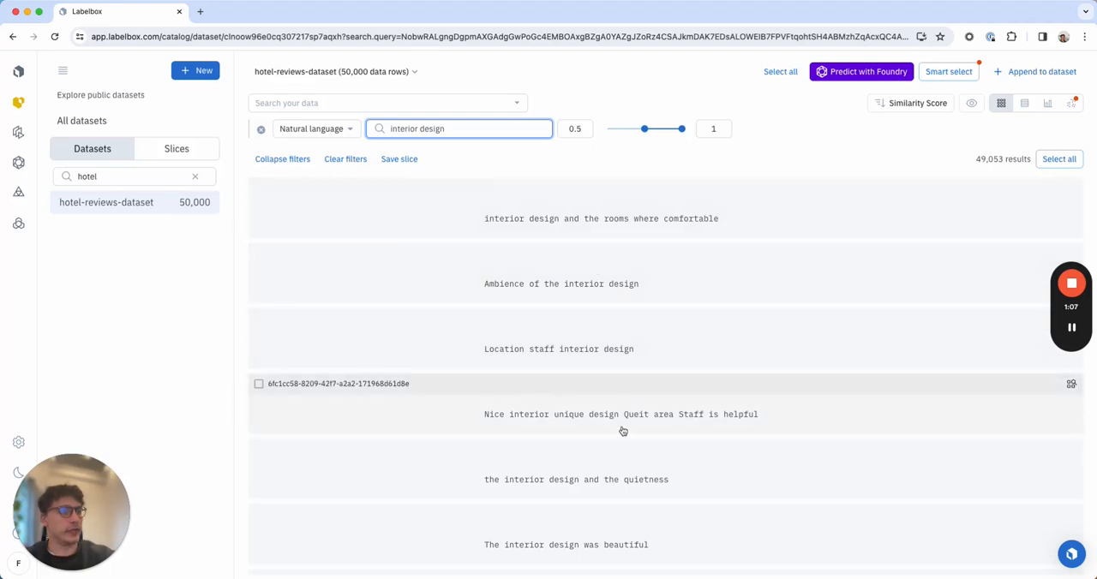
Try a minimum similarity score of 0.67 for the "interior design" filter.
{"action": "left_click", "coordinate": [584, 126]}
{"action": "key", "text": "BackSpace"}
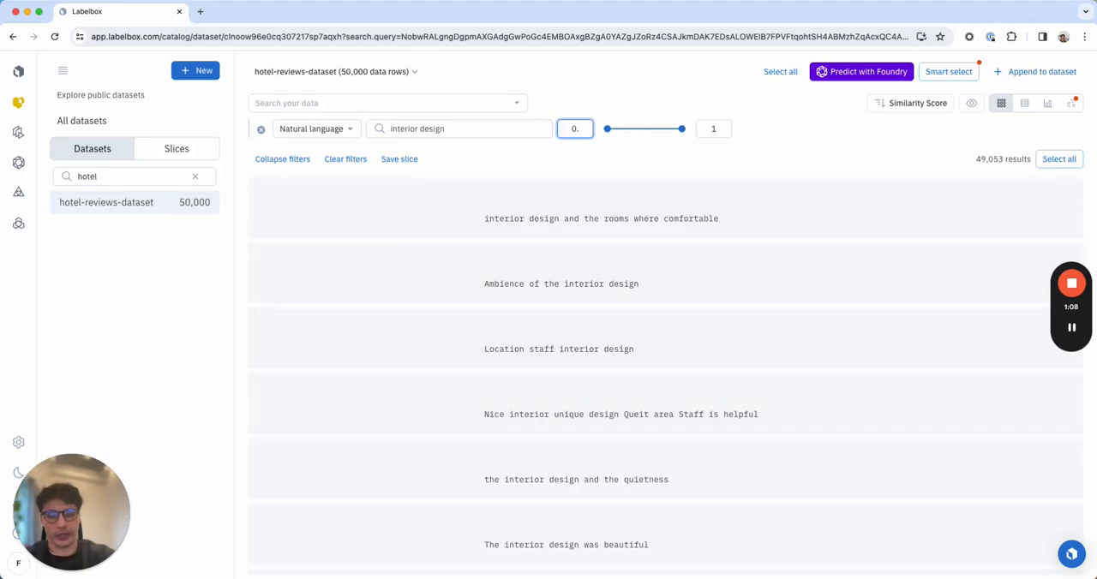
{"action": "type", "text": "67"}
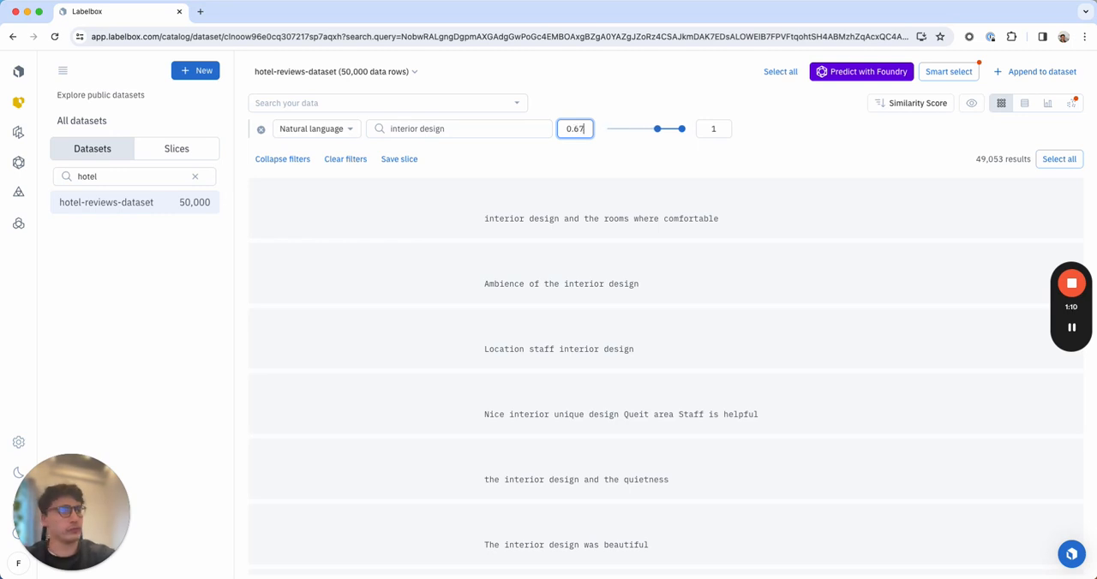
{"action": "left_click_drag", "start_coordinate": [979, 160], "coordinate": [1009, 160]}
Set the minimum similarity score of the "interior design" filter to 0.7 and look through the matching reviews.
{"action": "left_click", "coordinate": [587, 129]}
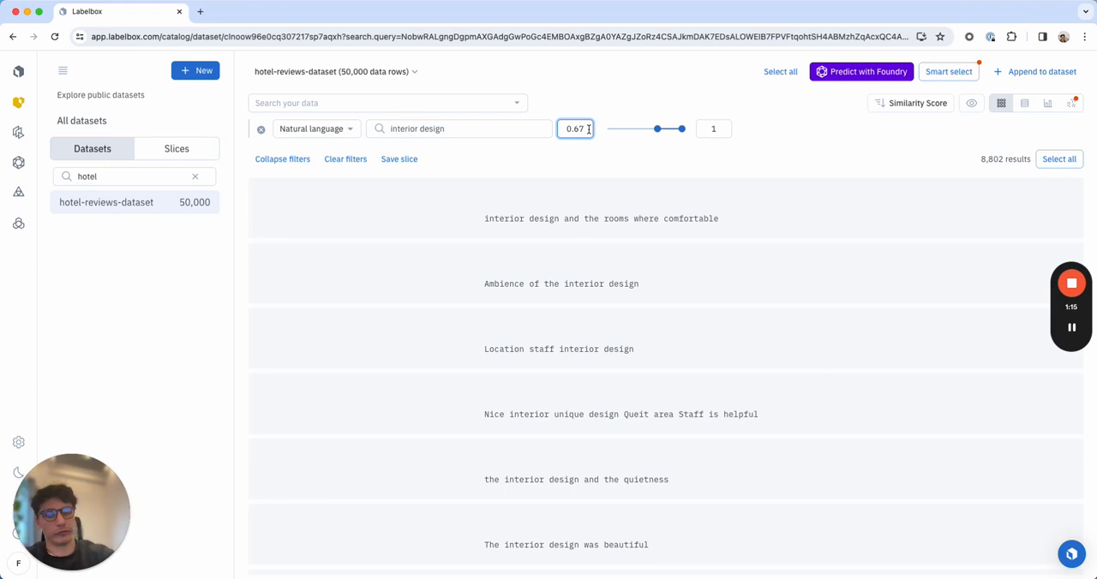
{"action": "key", "text": "BackSpace"}
{"action": "key", "text": "BackSpace"}
{"action": "type", "text": "7"}
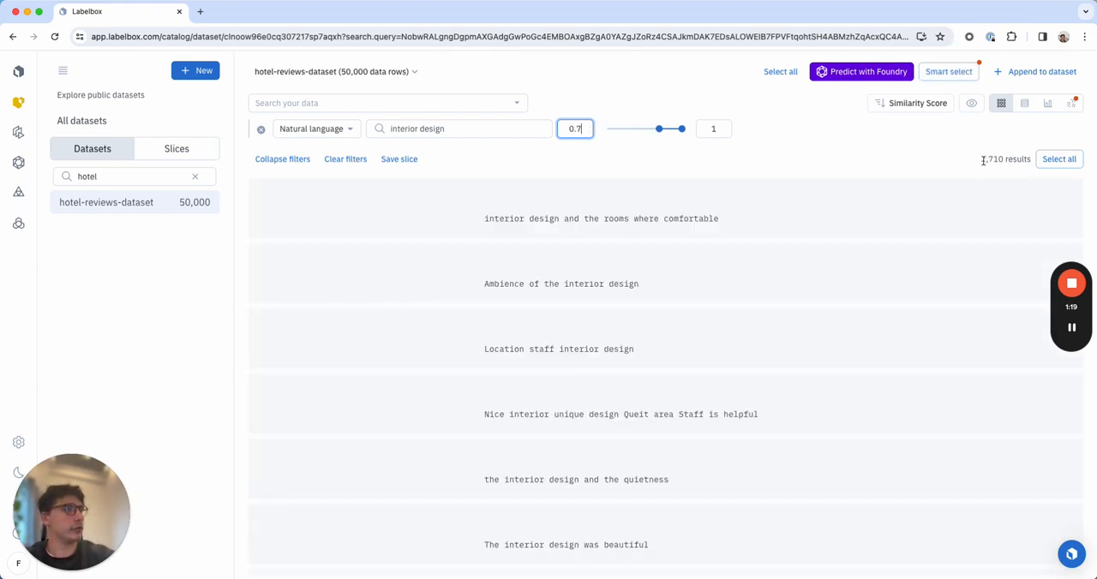
{"action": "left_click_drag", "start_coordinate": [982, 160], "coordinate": [1011, 160]}
{"action": "left_click", "coordinate": [945, 144]}
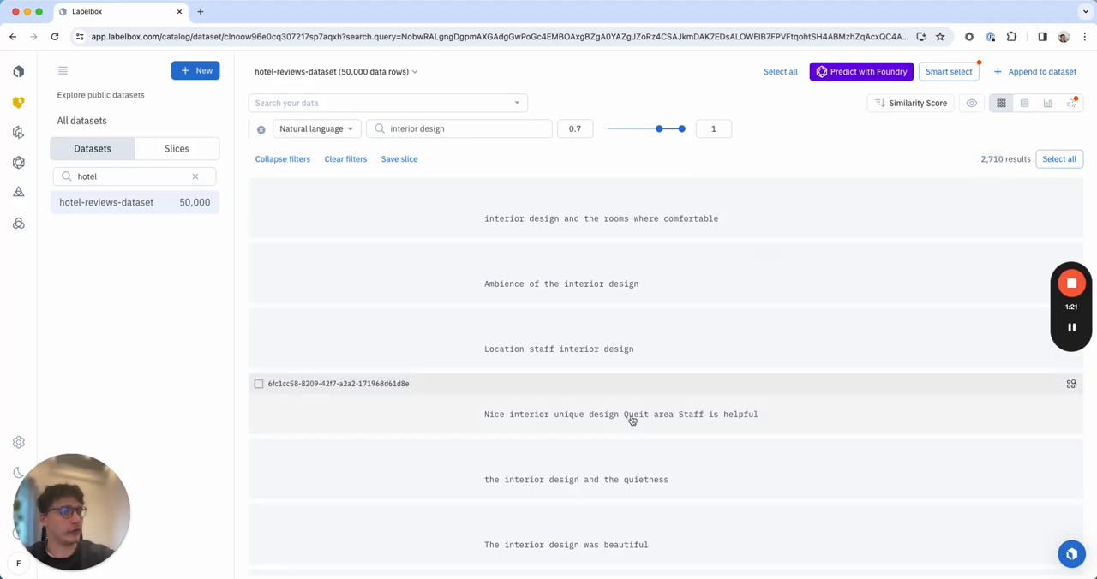
{"action": "scroll", "coordinate": [631, 420], "scroll_direction": "down", "scroll_amount": 7}
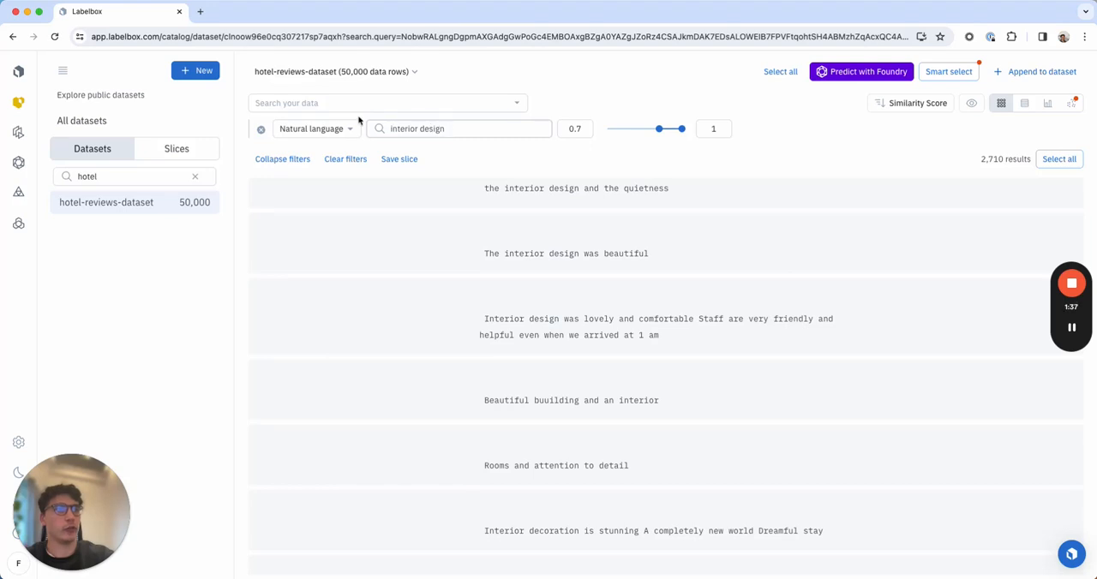
{"action": "left_click", "coordinate": [321, 103]}
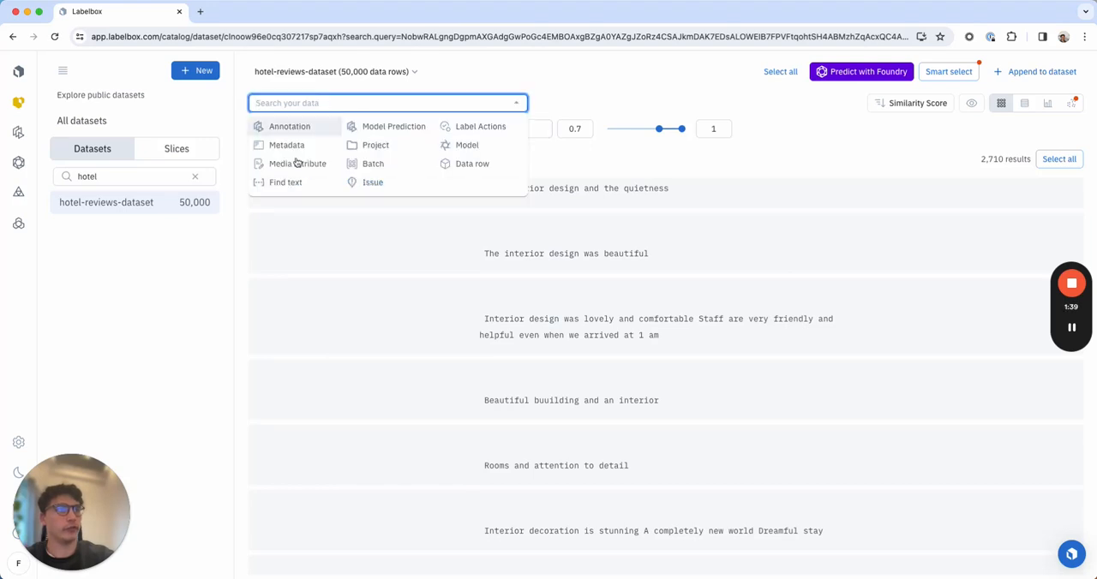
{"action": "left_click", "coordinate": [565, 164]}
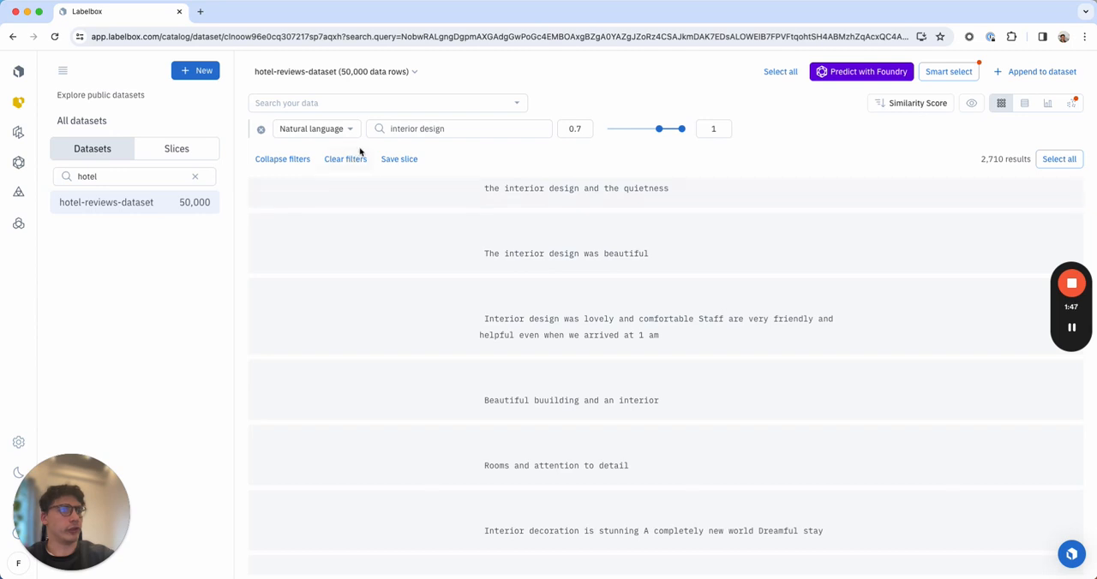
Save the filtered search as a new slice named "test slice" and check its number of results.
{"action": "left_click", "coordinate": [395, 161]}
{"action": "left_click", "coordinate": [851, 122]}
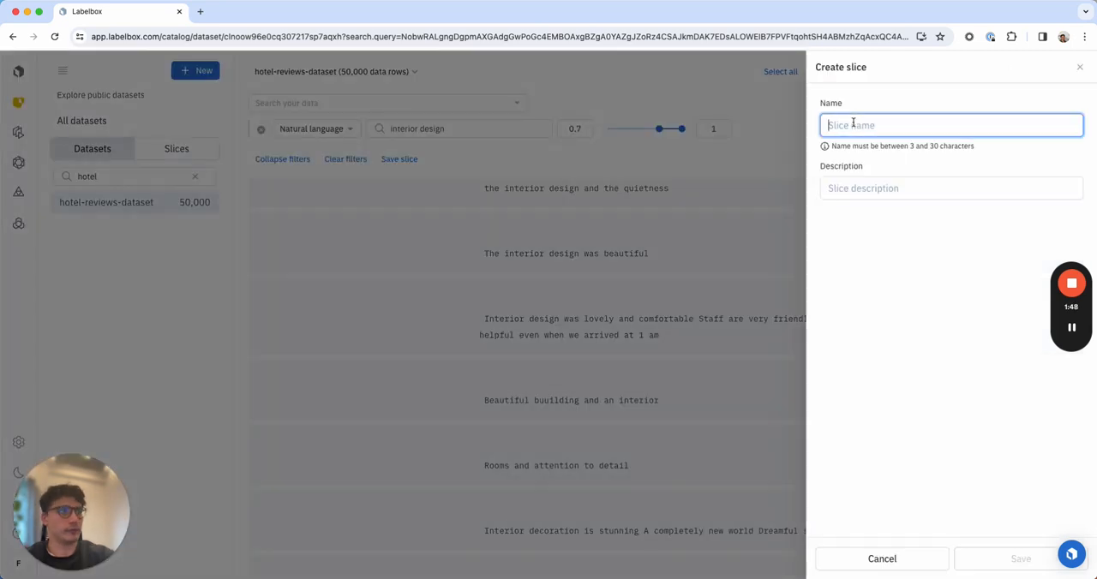
{"action": "type", "text": "test slice"}
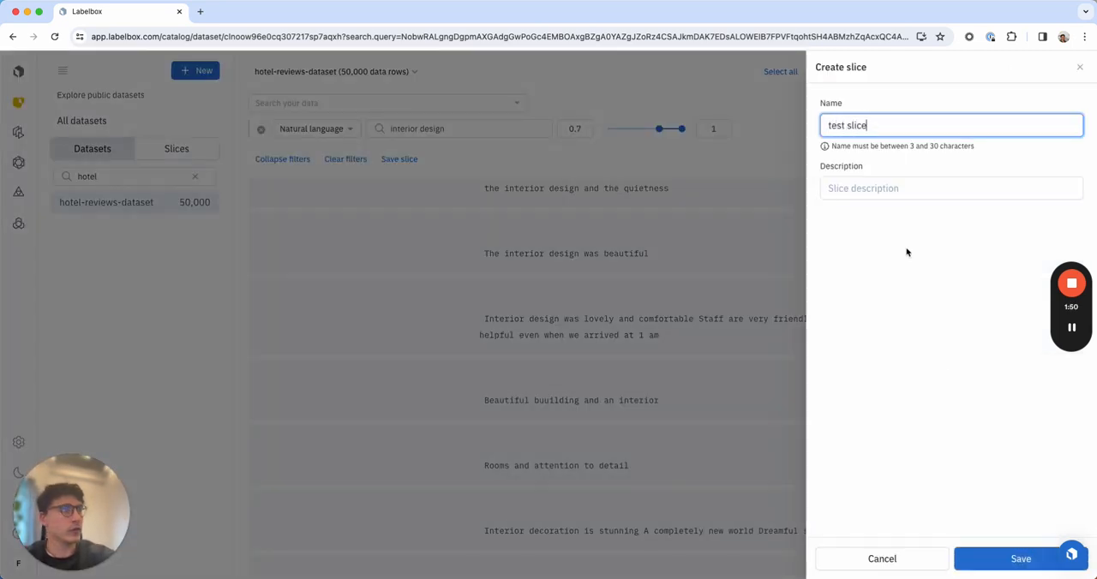
{"action": "left_click", "coordinate": [1016, 558]}
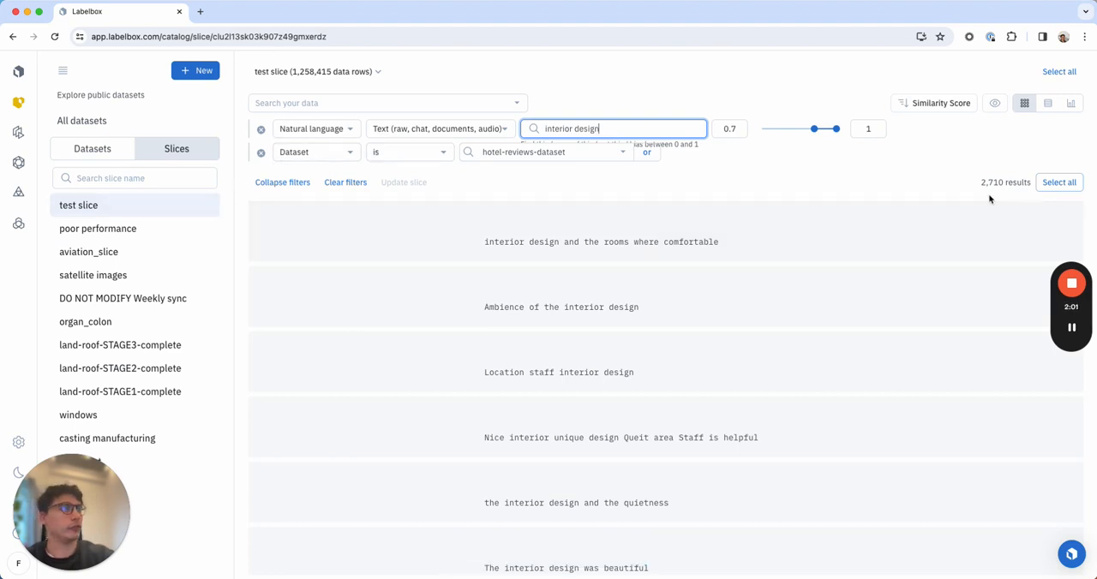
{"action": "left_click_drag", "start_coordinate": [980, 182], "coordinate": [1005, 183]}
{"action": "left_click", "coordinate": [932, 179]}
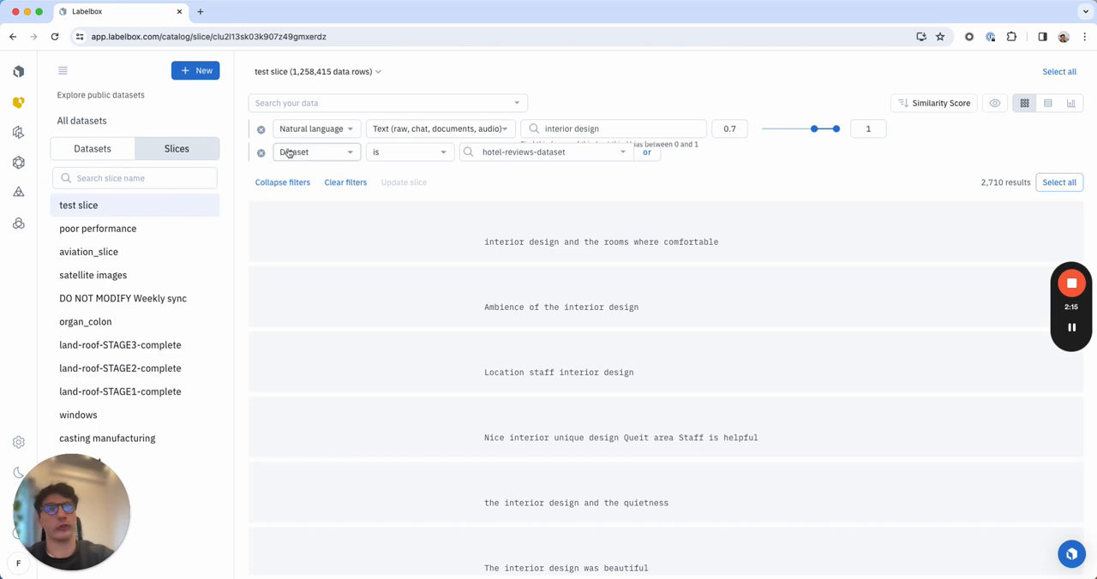
Return to hotel-reviews-dataset and select three reviews: "The room the staff everything", the excellent studio rooms one, and the really nice room with comfortable bed one.
{"action": "left_click", "coordinate": [92, 148]}
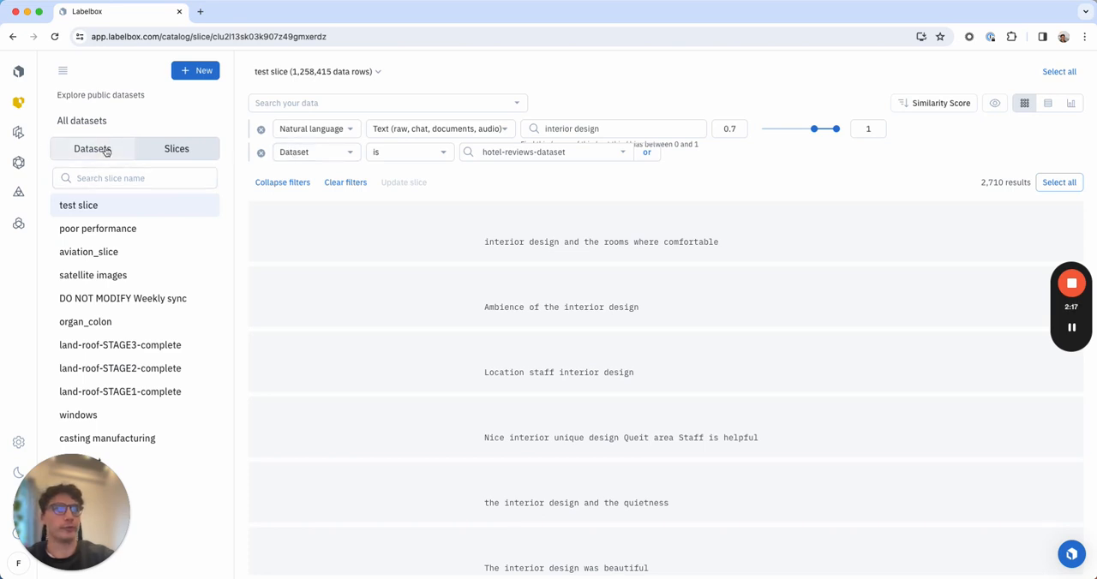
{"action": "left_click", "coordinate": [133, 204]}
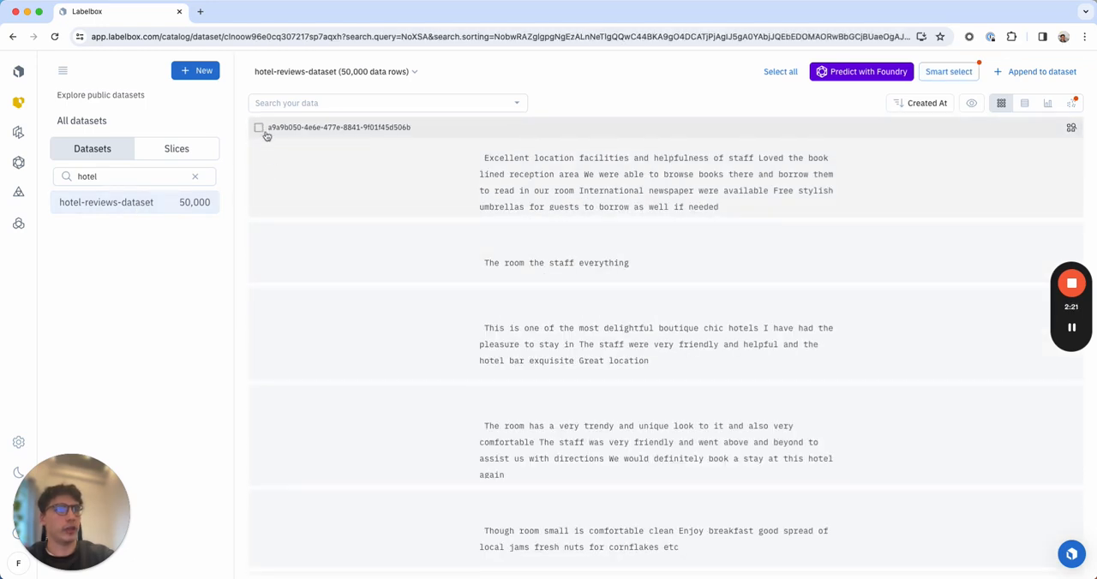
{"action": "left_click", "coordinate": [259, 232]}
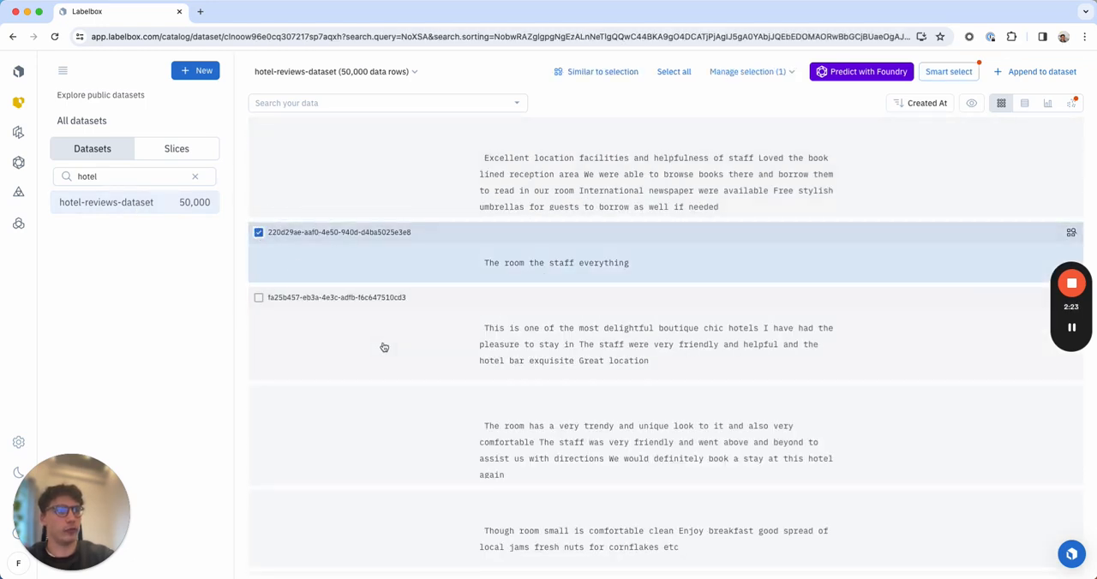
{"action": "scroll", "coordinate": [382, 347], "scroll_direction": "down", "scroll_amount": 3}
{"action": "left_click", "coordinate": [259, 335]}
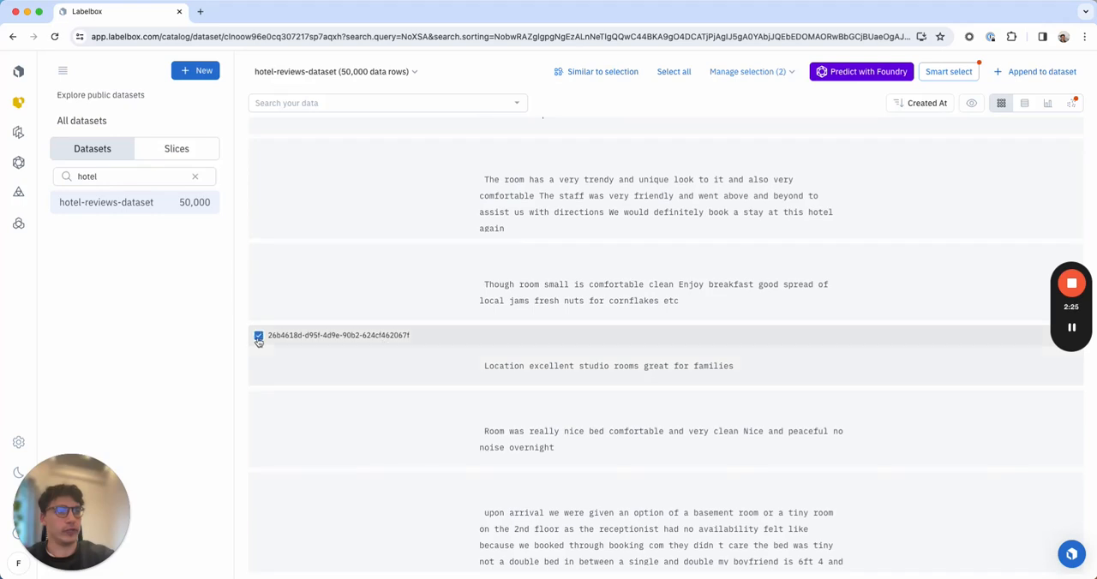
{"action": "left_click", "coordinate": [259, 401]}
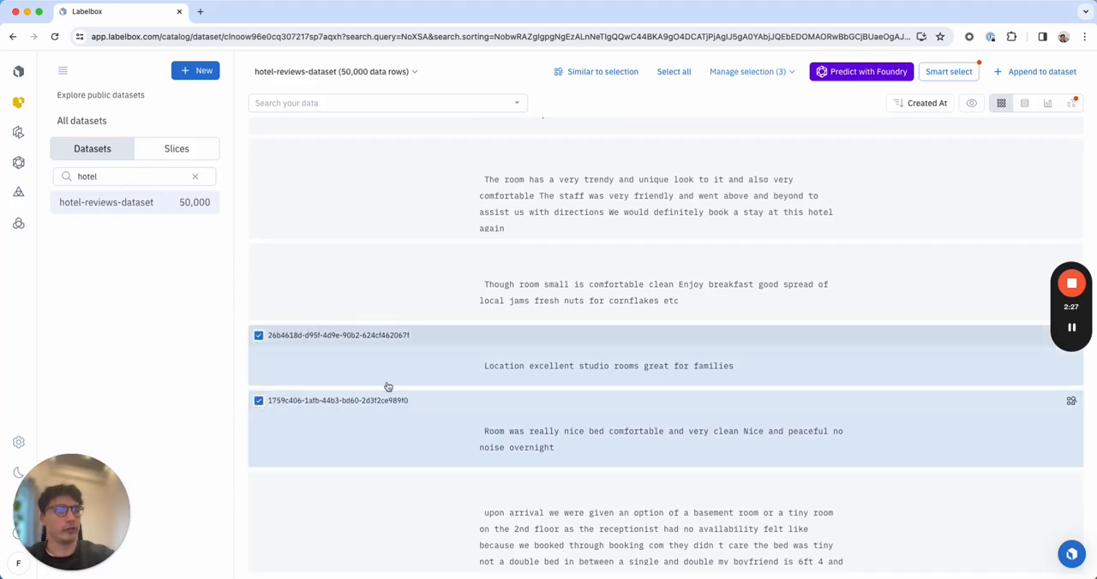
{"action": "scroll", "coordinate": [385, 384], "scroll_direction": "up", "scroll_amount": 3}
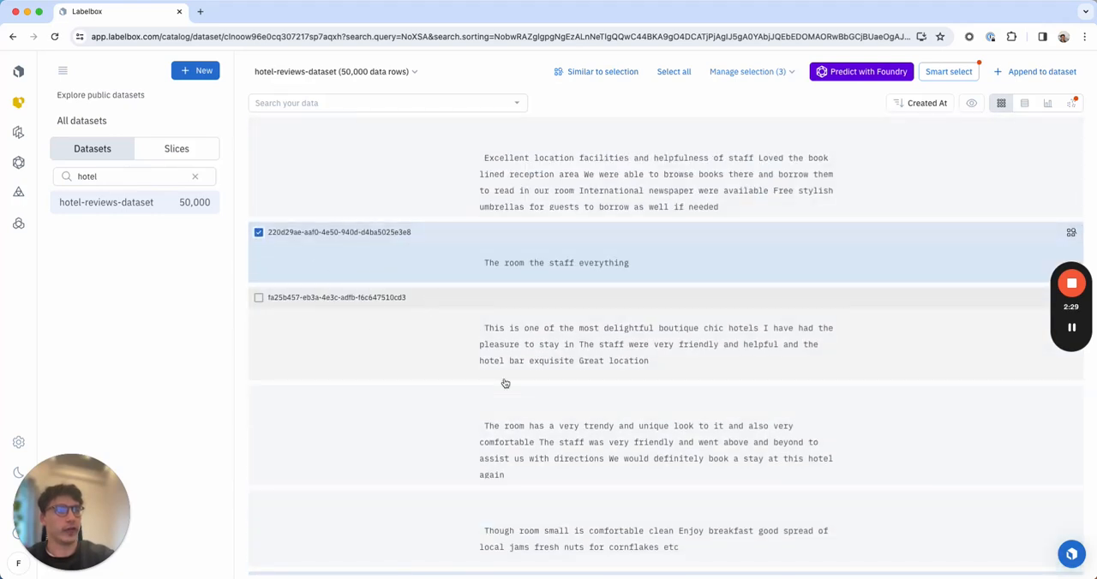
Search for reviews similar to the three selected ones with a minimum similarity score of 0.97.
{"action": "left_click", "coordinate": [602, 72]}
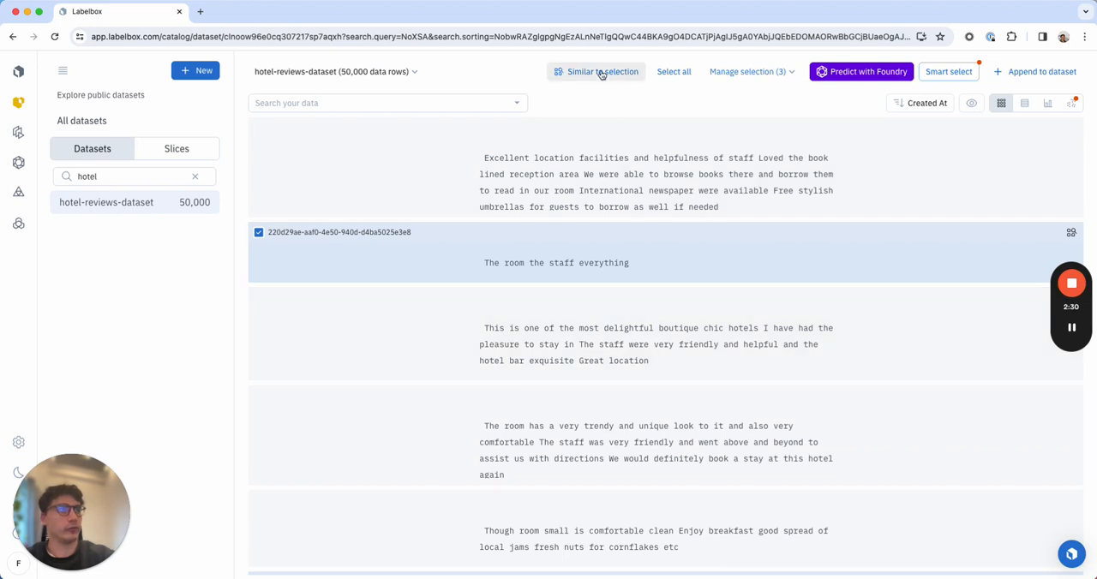
{"action": "left_click", "coordinate": [634, 129]}
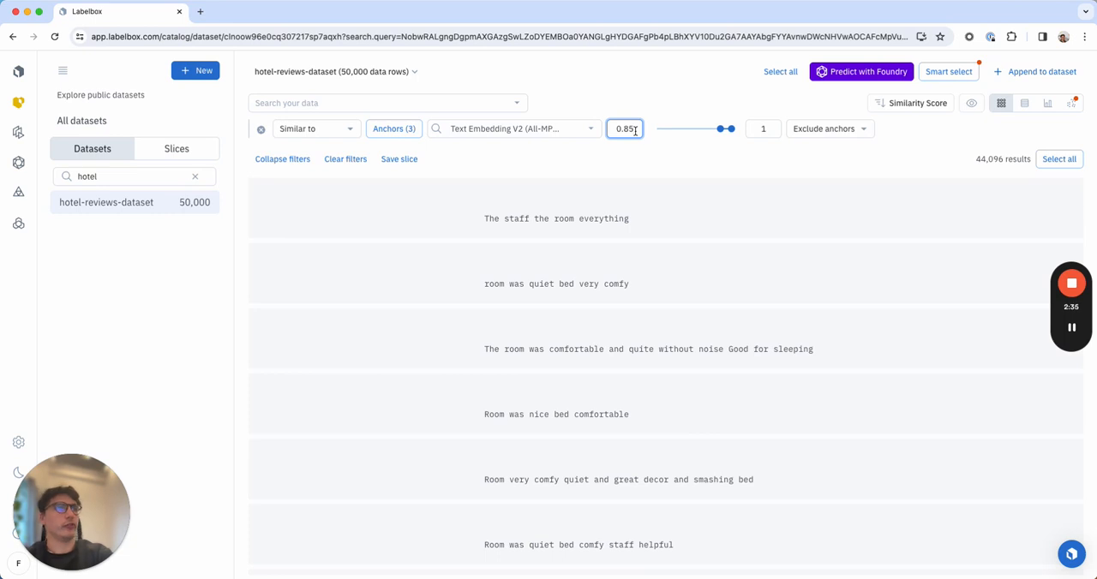
{"action": "key", "text": "BackSpace"}
{"action": "key", "text": "BackSpace"}
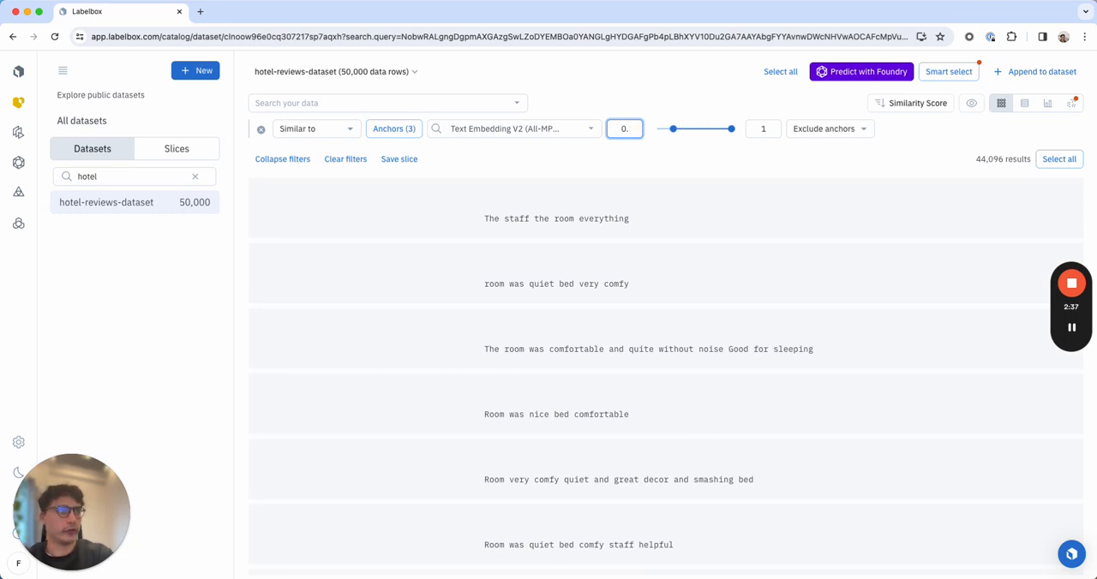
{"action": "type", "text": "92"}
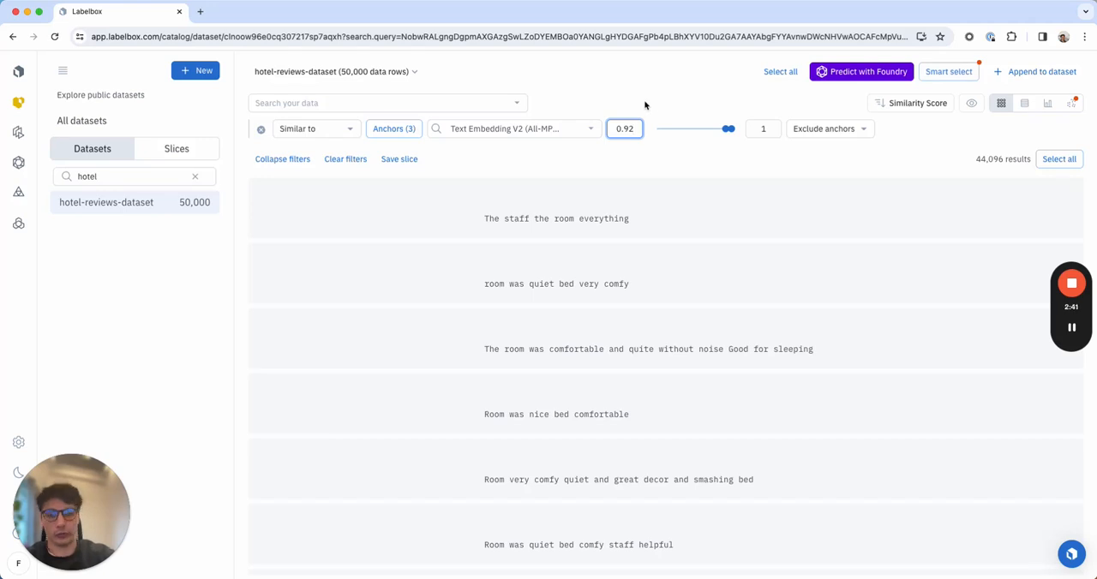
{"action": "key", "text": "BackSpace"}
{"action": "type", "text": "7"}
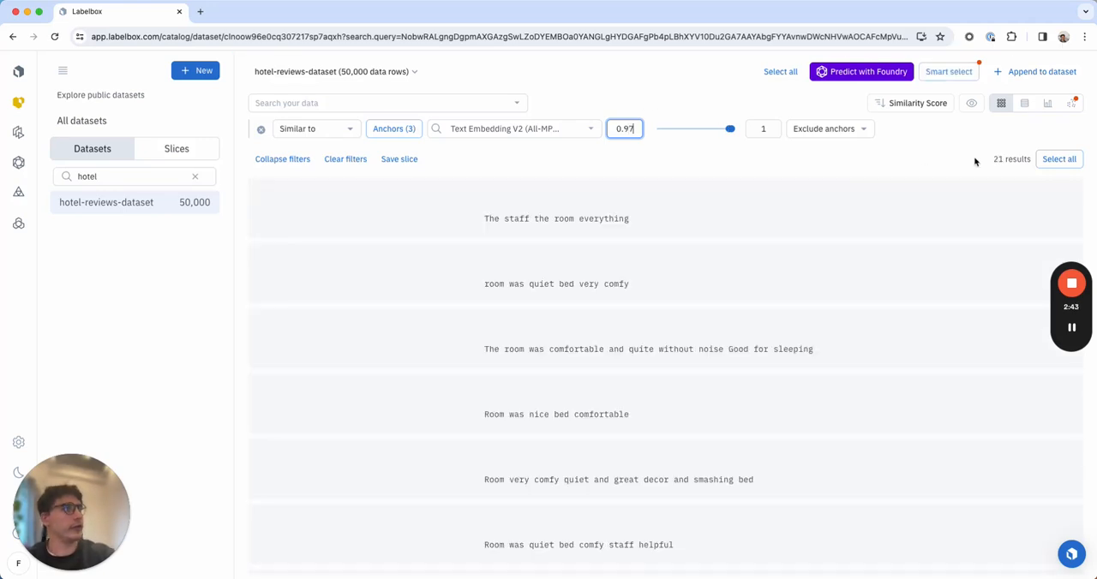
{"action": "left_click_drag", "start_coordinate": [994, 157], "coordinate": [1008, 156]}
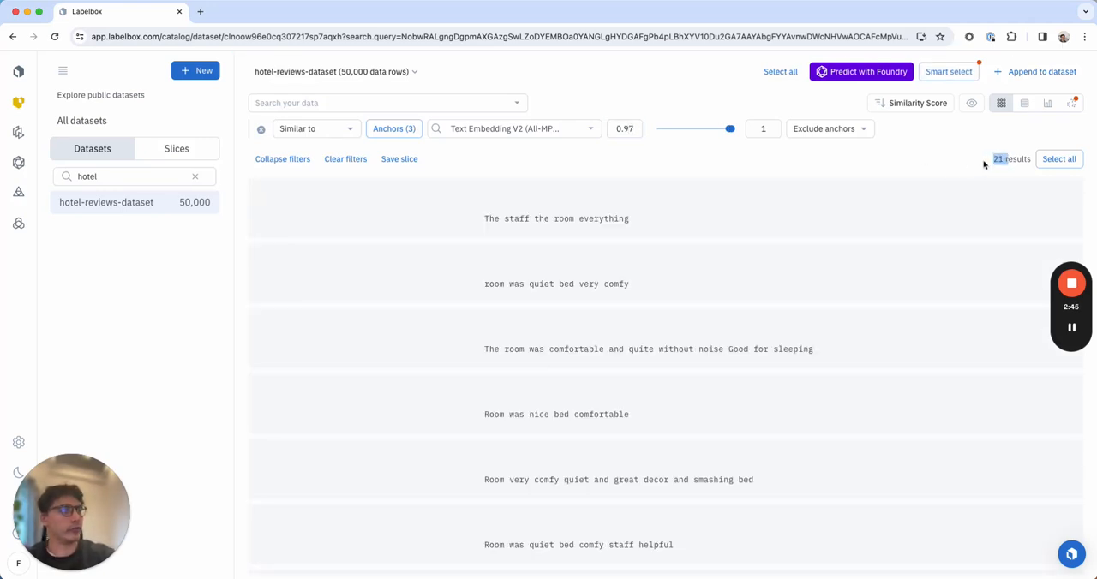
{"action": "left_click", "coordinate": [983, 163]}
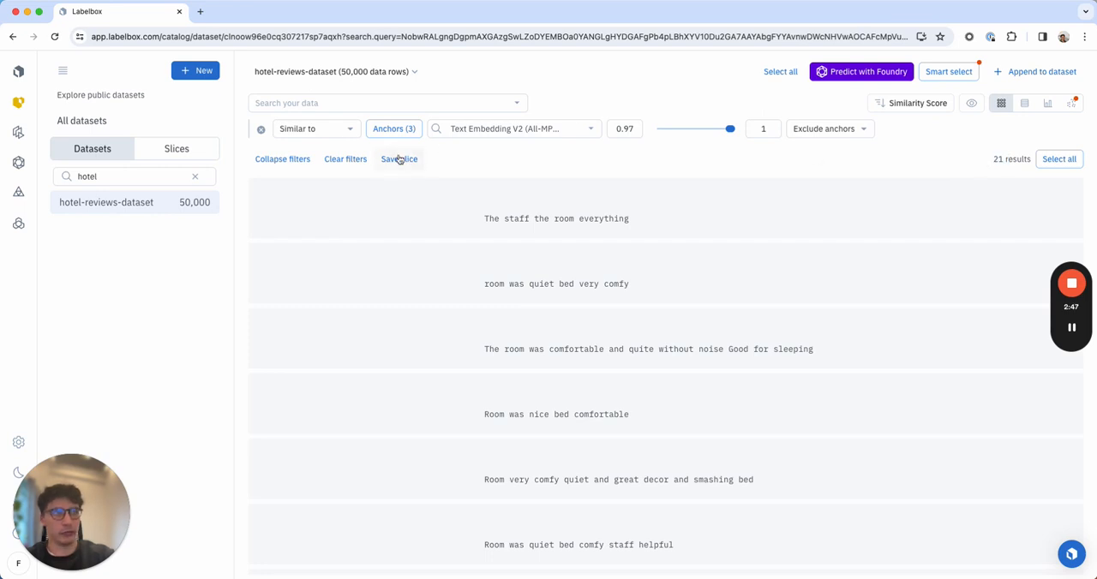
Remove the similarity filter from hotel-reviews-dataset and look over the available search filter types.
{"action": "left_click", "coordinate": [261, 132]}
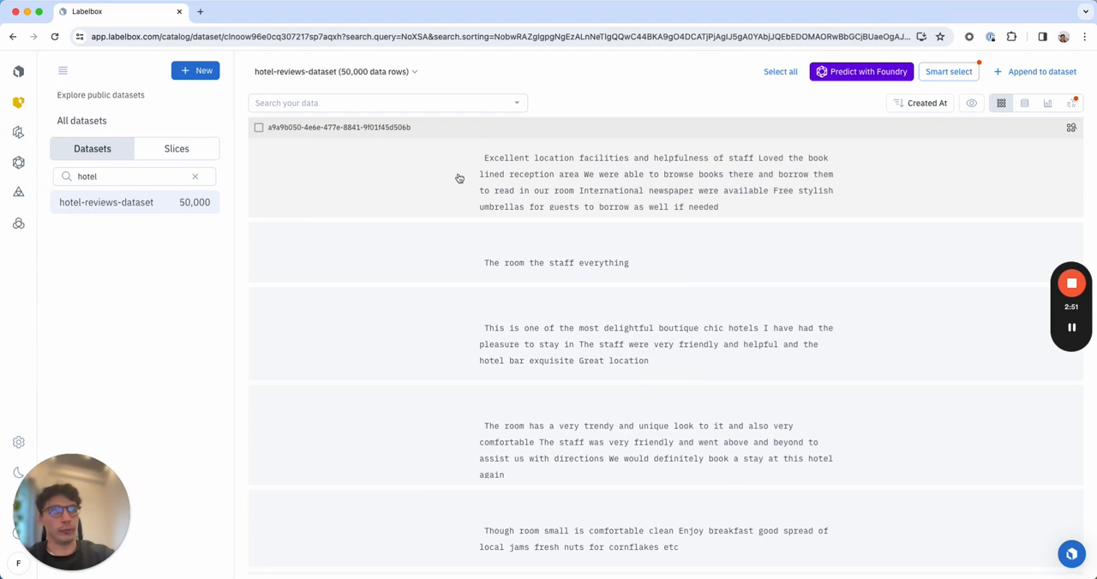
{"action": "left_click", "coordinate": [391, 102]}
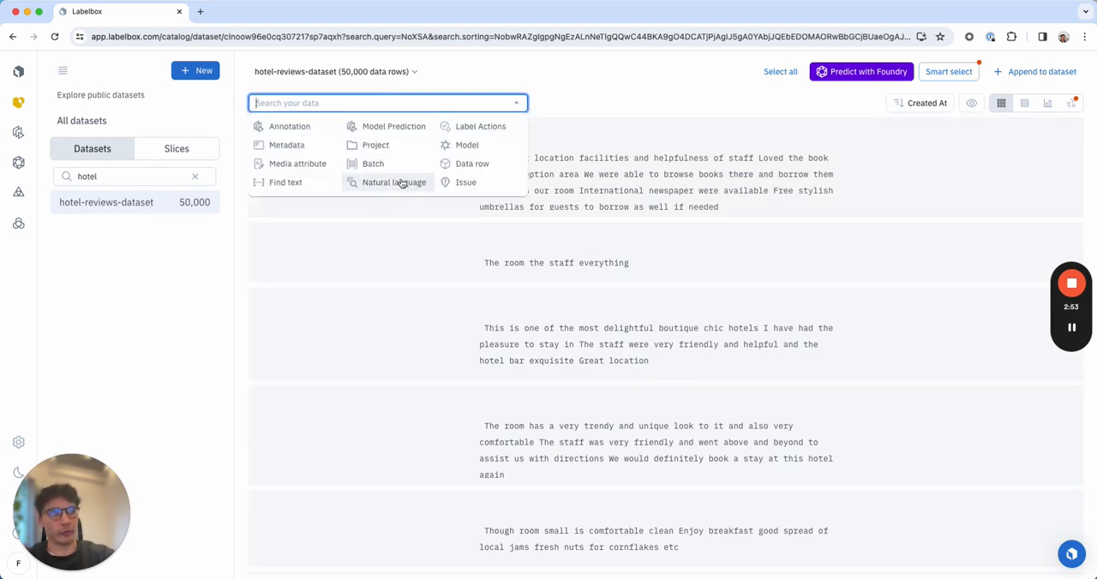
{"action": "left_click", "coordinate": [678, 104]}
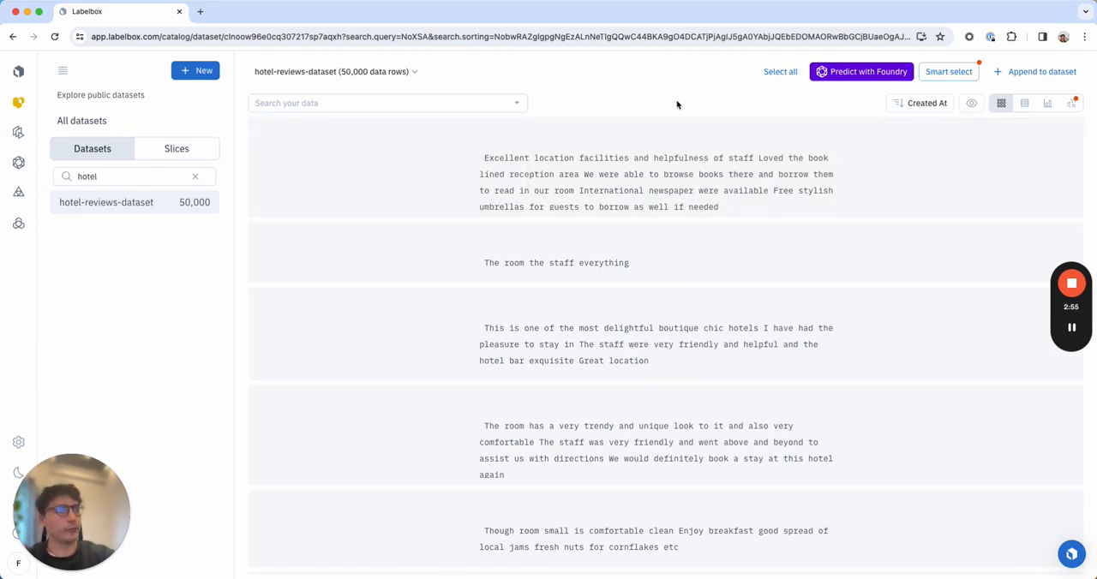
Generate the cluster view of hotel-reviews-dataset and examine how the reviews are grouped.
{"action": "left_click", "coordinate": [1073, 104]}
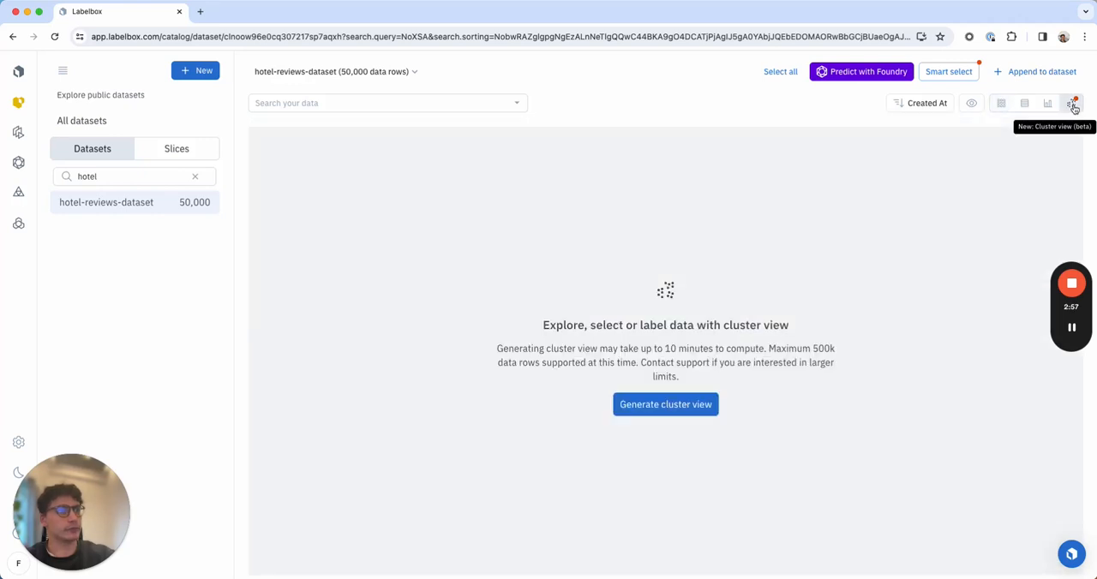
{"action": "left_click", "coordinate": [662, 412]}
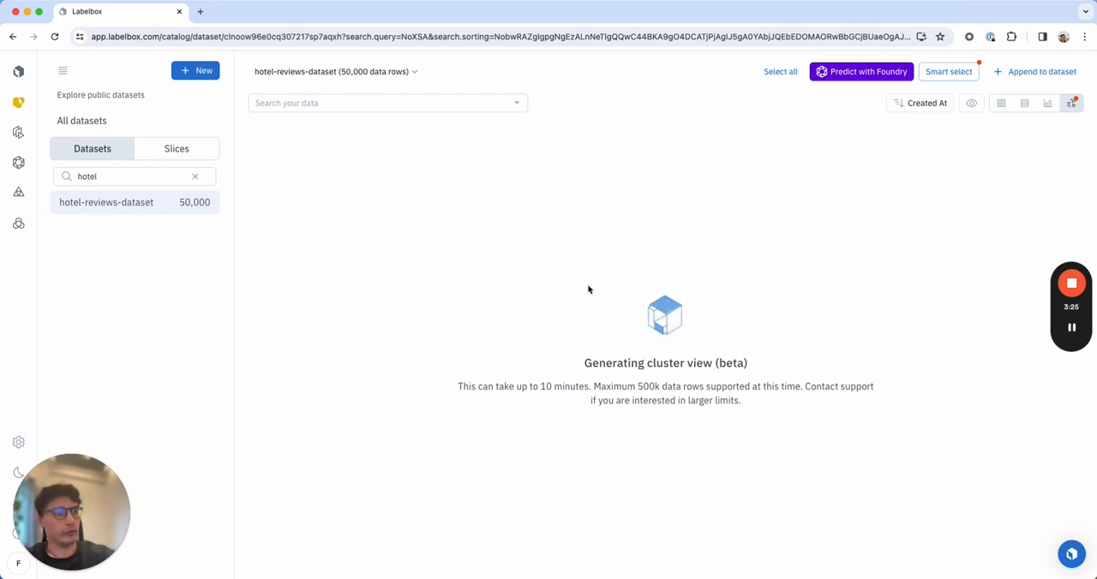
{"action": "mouse_move", "coordinate": [1076, 335]}
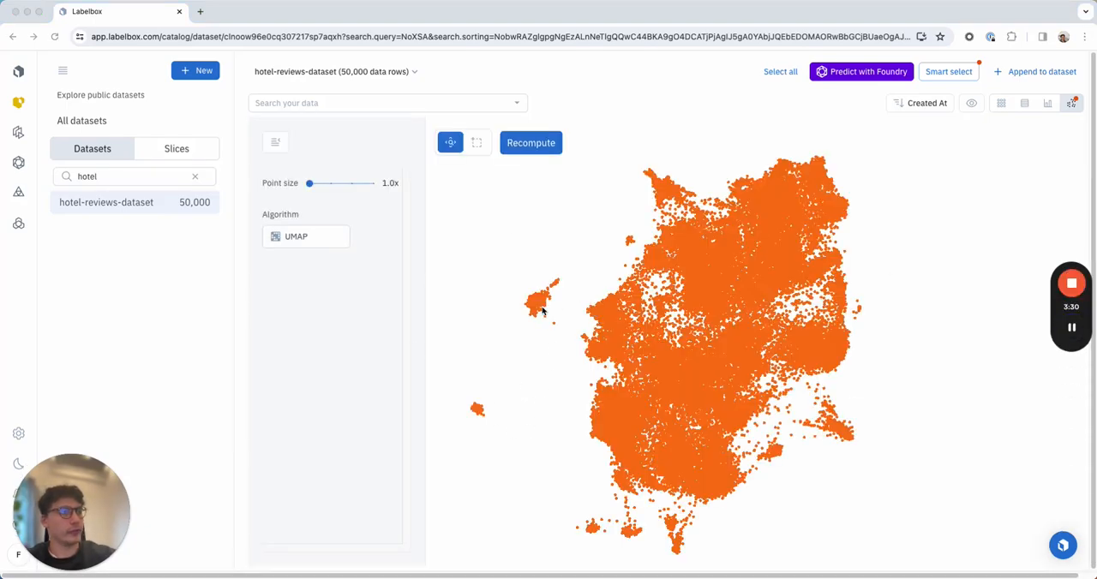
{"action": "scroll", "coordinate": [557, 317], "scroll_direction": "down", "scroll_amount": 2}
{"action": "scroll", "coordinate": [571, 317], "scroll_direction": "up", "scroll_amount": 10}
{"action": "scroll", "coordinate": [599, 317], "scroll_direction": "down", "scroll_amount": 10}
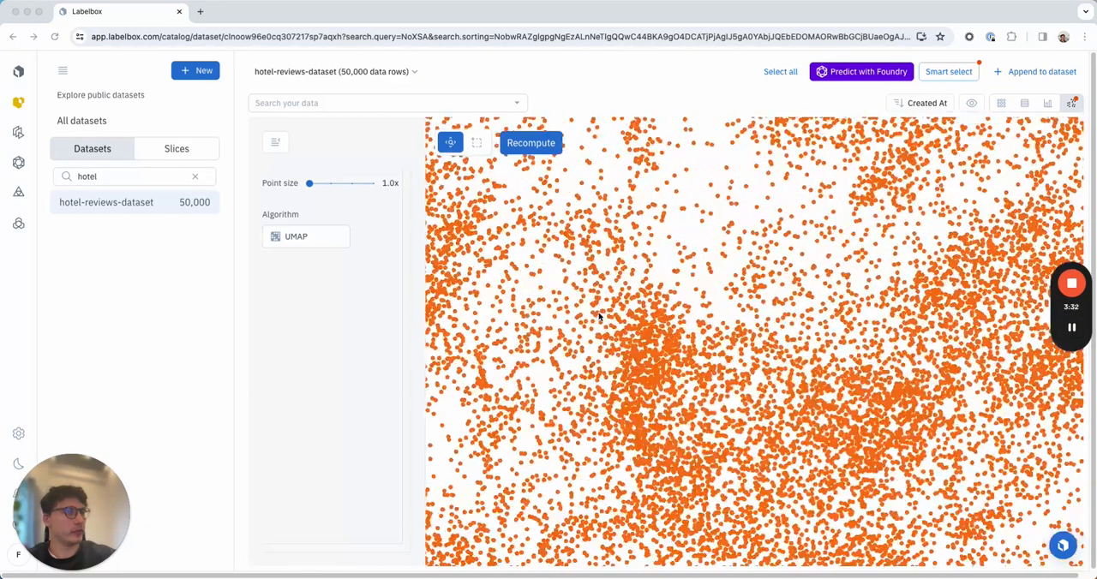
{"action": "scroll", "coordinate": [713, 284], "scroll_direction": "up", "scroll_amount": 2}
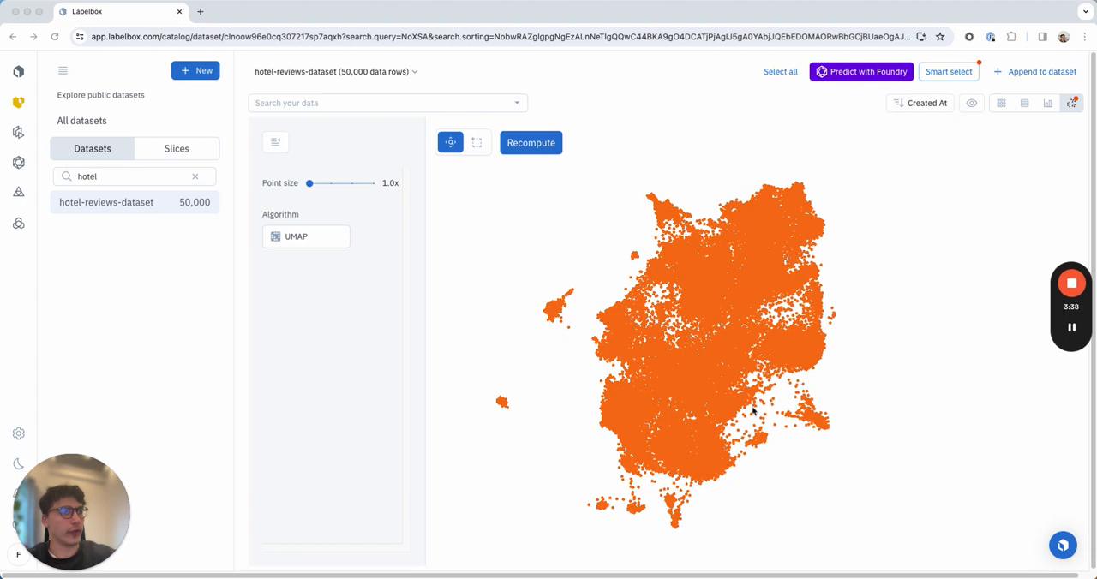
{"action": "scroll", "coordinate": [697, 298], "scroll_direction": "up", "scroll_amount": 2}
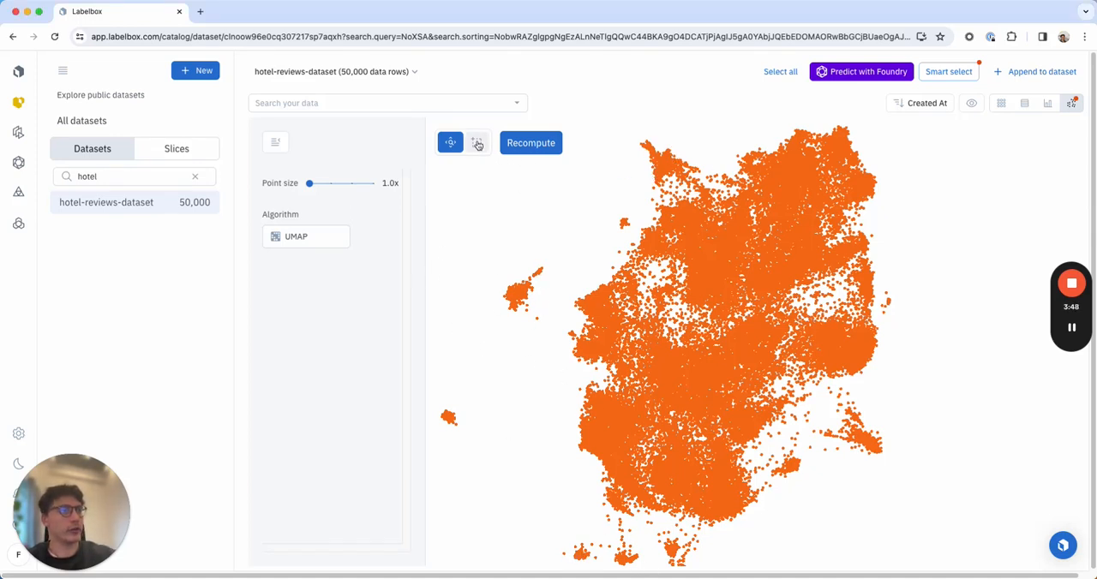
Select the narrow tip of the isolated cluster west of the main cloud and read several of its reviews for a common theme.
{"action": "left_click", "coordinate": [477, 144]}
{"action": "left_click_drag", "start_coordinate": [548, 261], "coordinate": [525, 283]}
{"action": "left_click", "coordinate": [526, 281]}
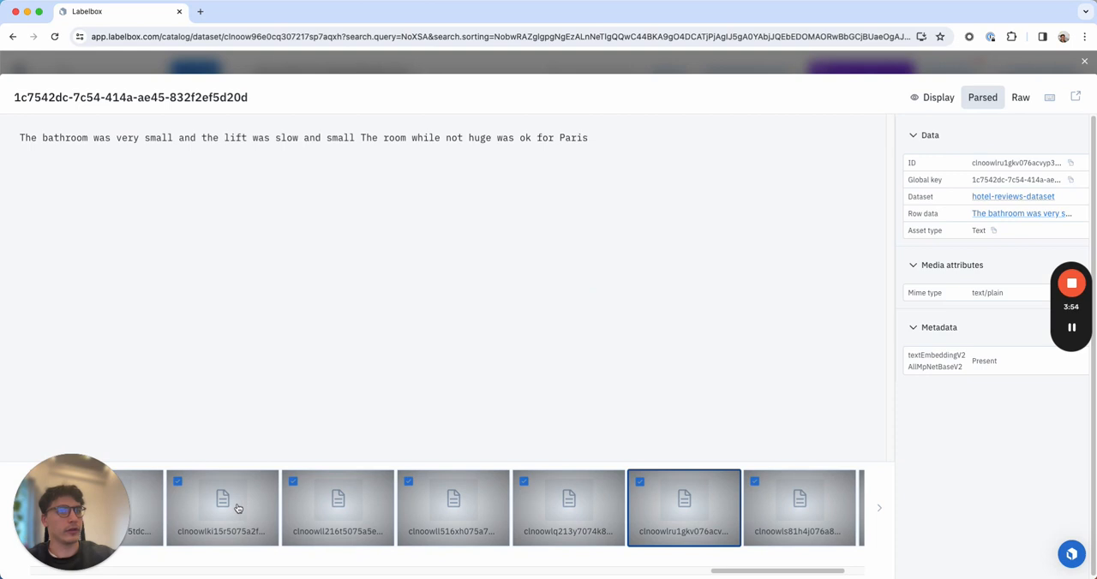
{"action": "left_click", "coordinate": [243, 509]}
{"action": "left_click", "coordinate": [351, 502]}
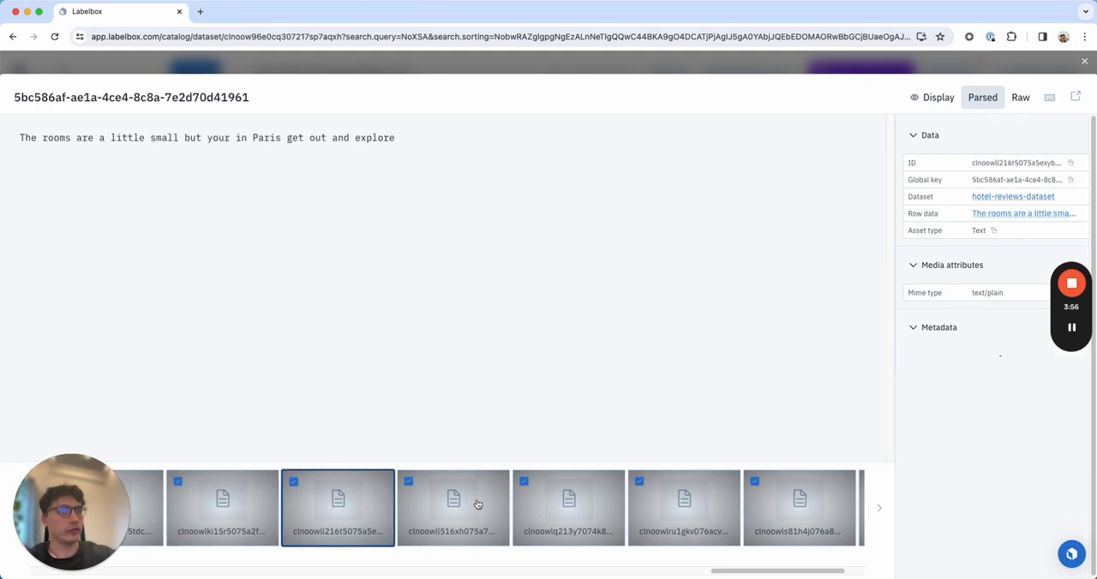
{"action": "left_click", "coordinate": [475, 504]}
{"action": "left_click", "coordinate": [602, 503]}
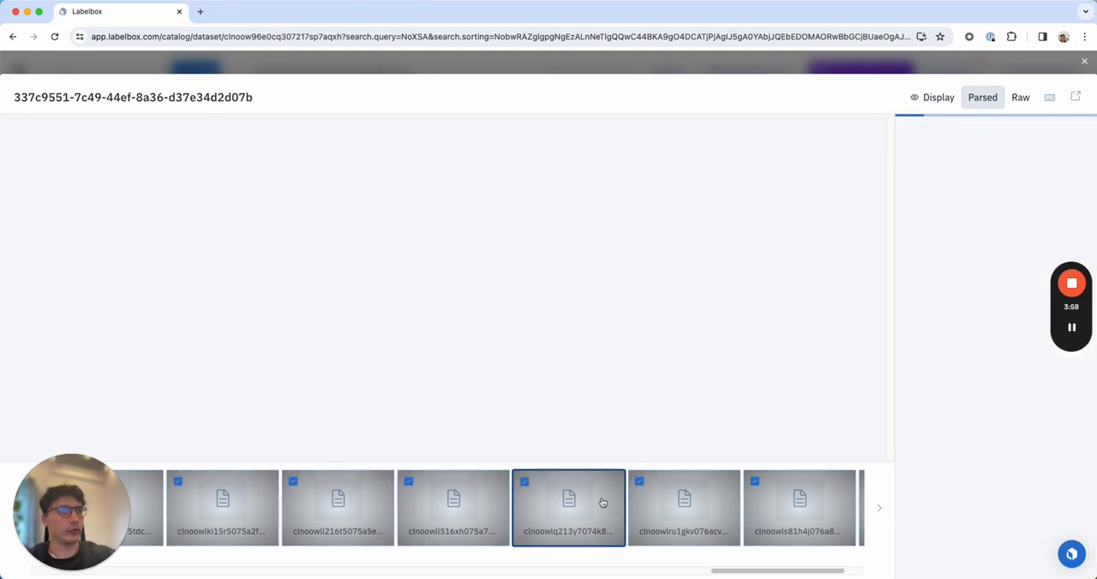
{"action": "left_click", "coordinate": [681, 512]}
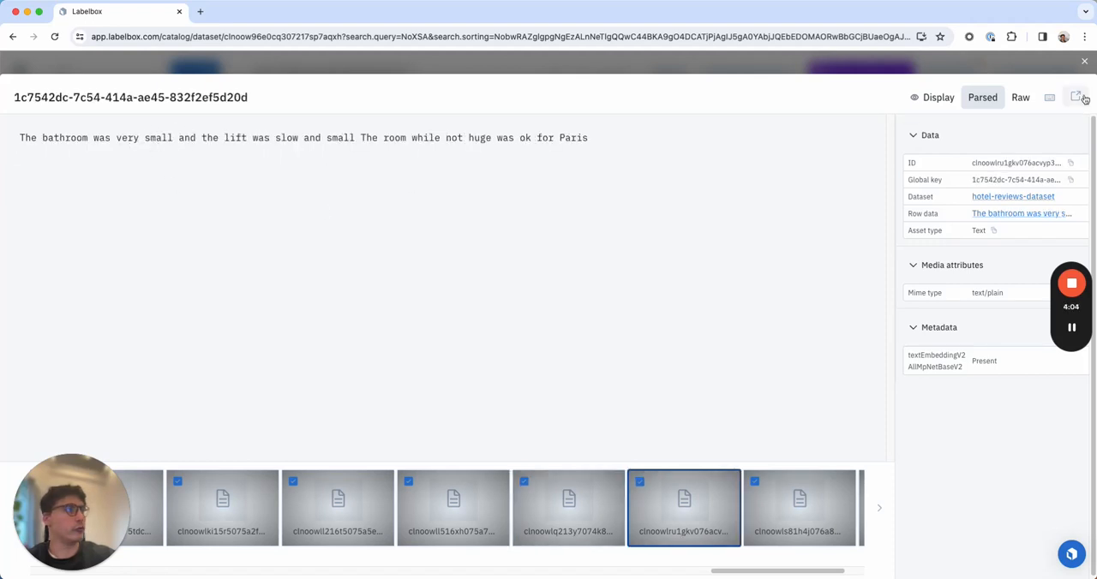
{"action": "left_click", "coordinate": [1083, 65]}
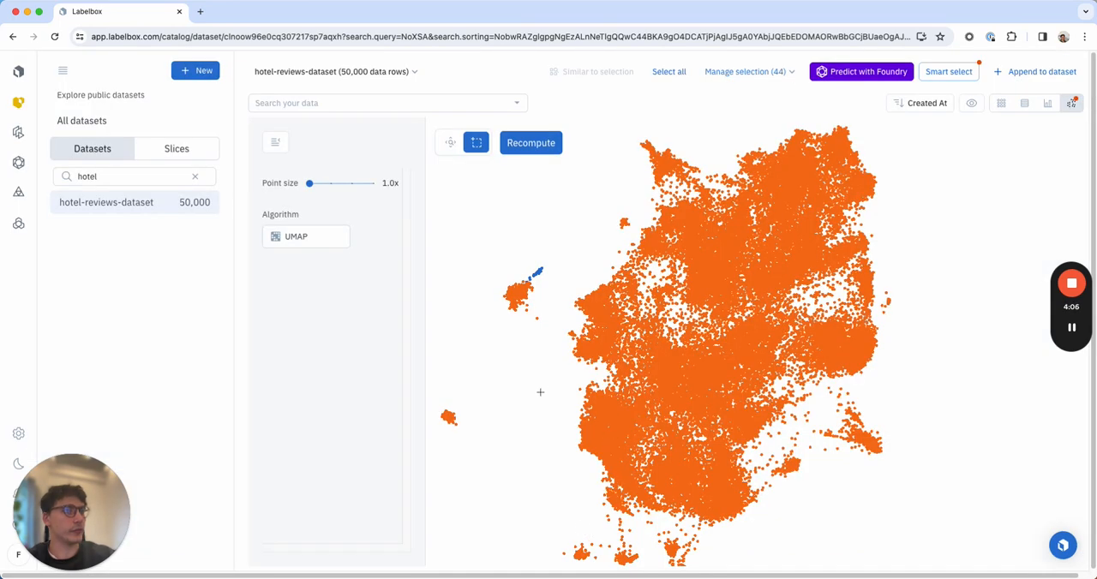
Select the small cluster at the southwest edge of the cluster plot and read several of its reviews for a common theme.
{"action": "left_click_drag", "start_coordinate": [591, 534], "coordinate": [576, 554]}
{"action": "left_click", "coordinate": [576, 553]}
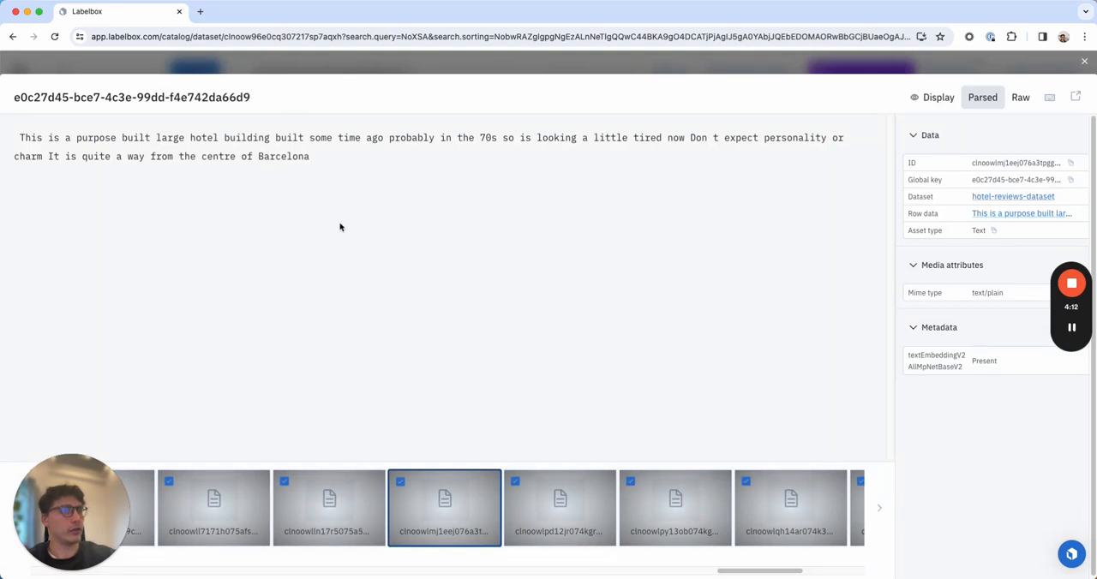
{"action": "left_click", "coordinate": [229, 498]}
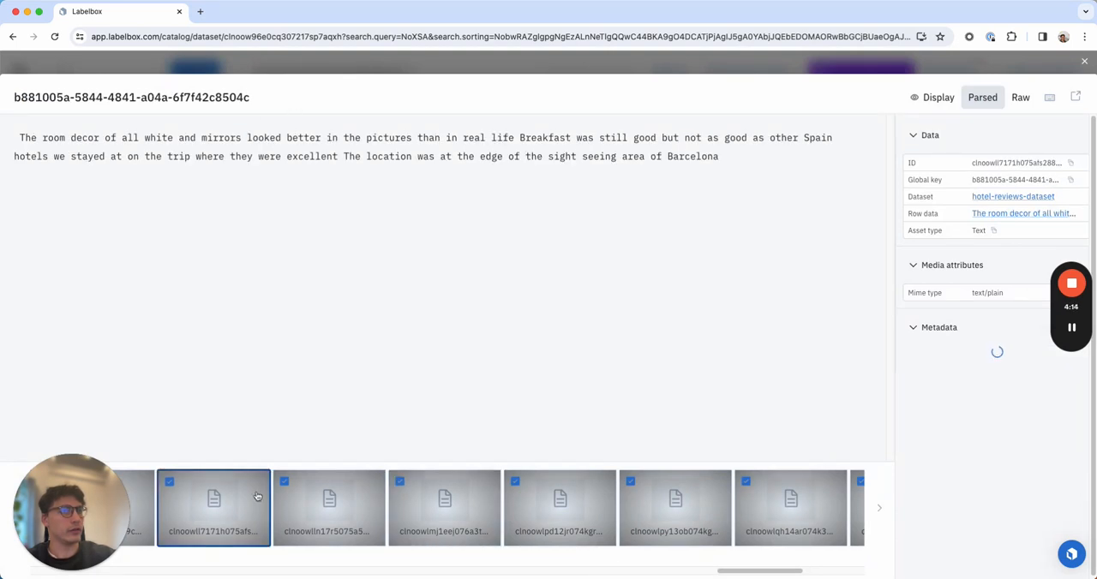
{"action": "left_click", "coordinate": [336, 512]}
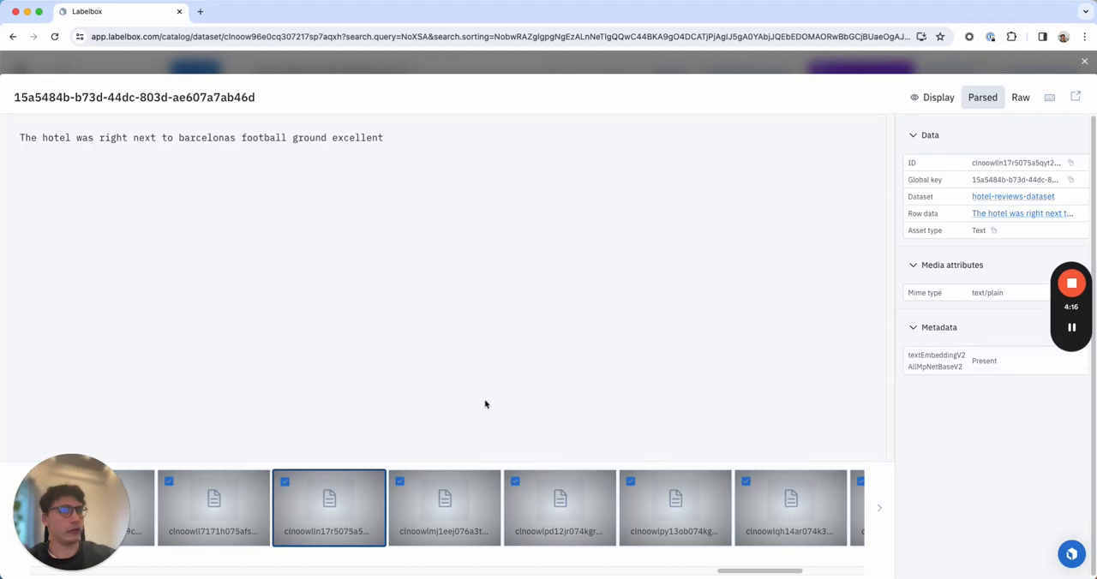
{"action": "left_click", "coordinate": [568, 515]}
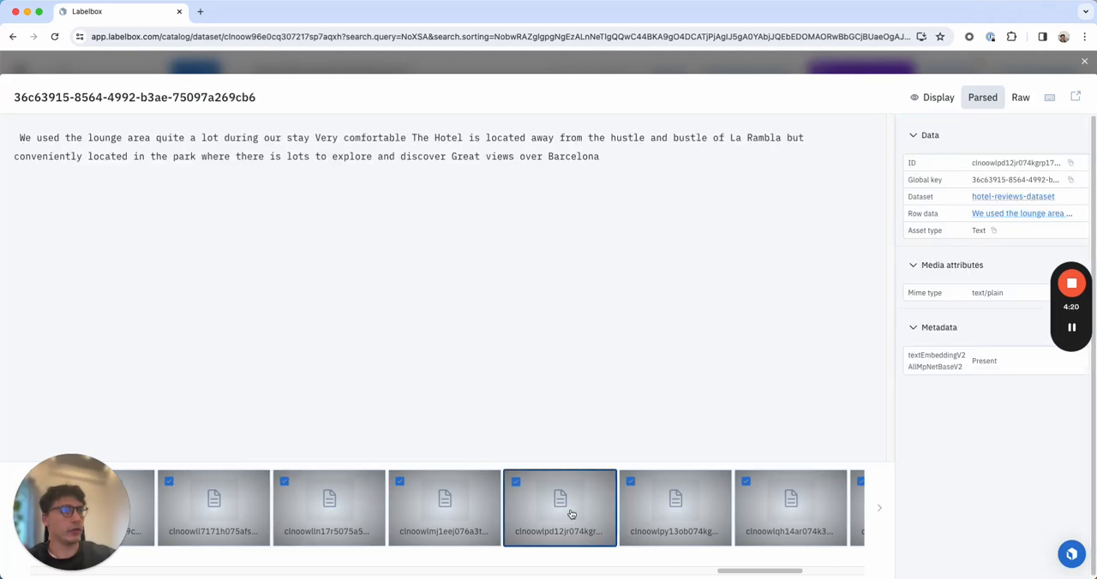
{"action": "left_click", "coordinate": [637, 512]}
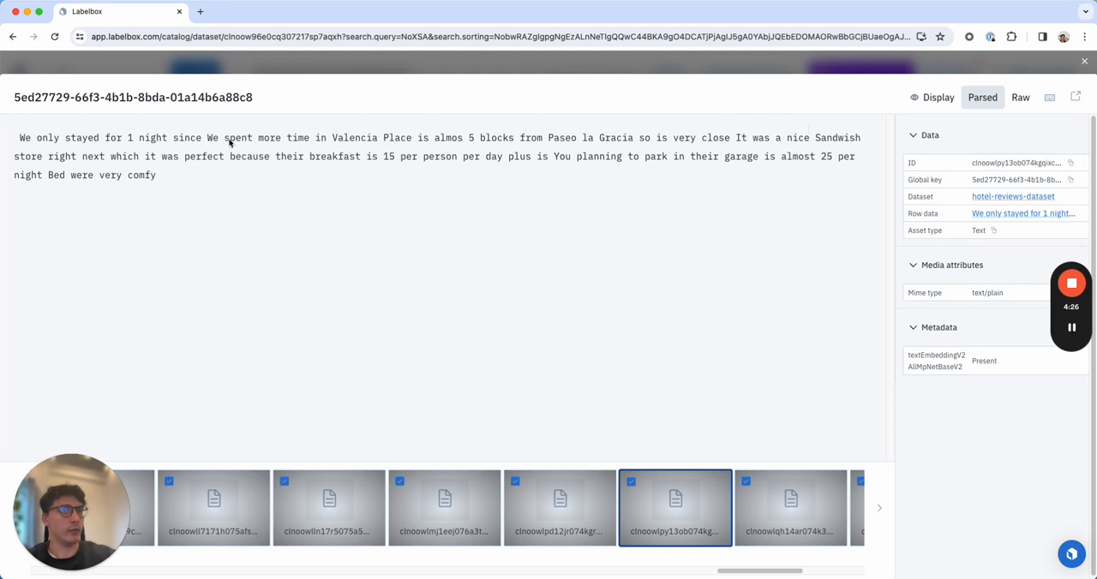
{"action": "left_click", "coordinate": [768, 511]}
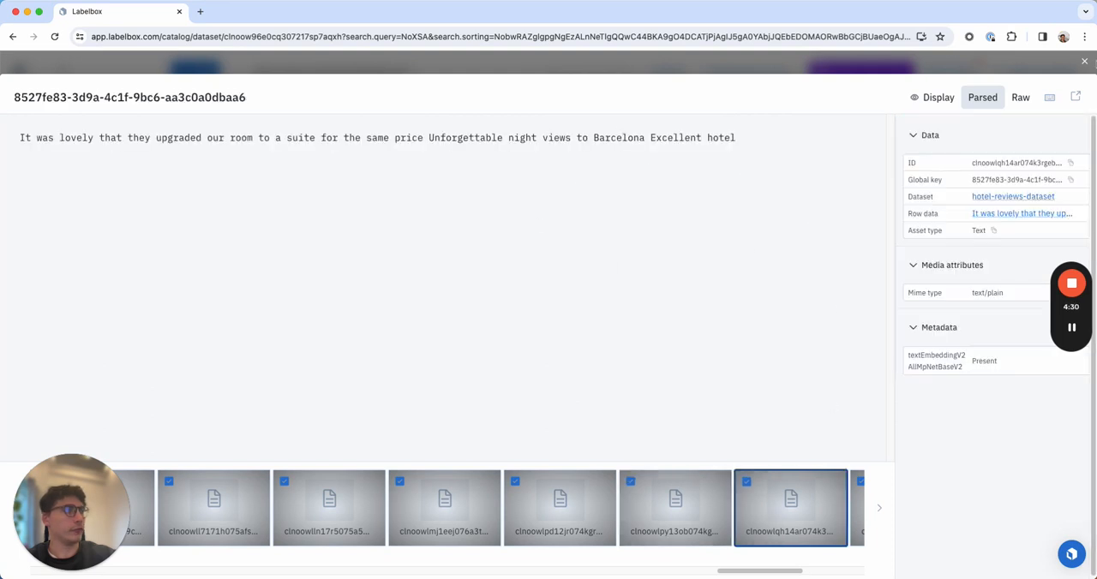
{"action": "left_click", "coordinate": [1085, 64]}
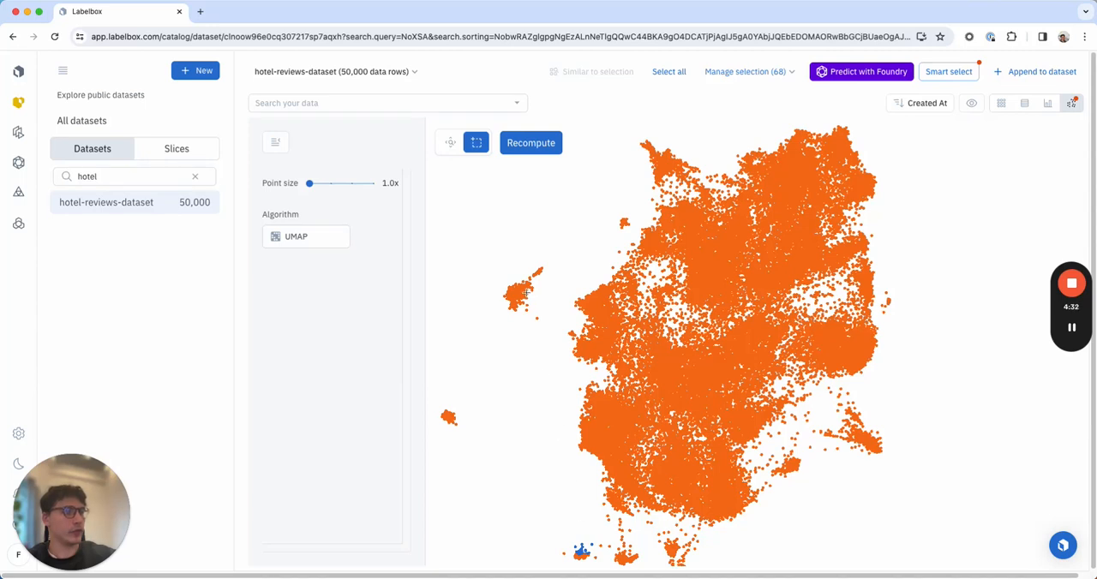
Select the end of the southeast tail in the cluster plot, reselect the small group just above it, and read one of its reviews.
{"action": "left_click_drag", "start_coordinate": [905, 430], "coordinate": [902, 470]}
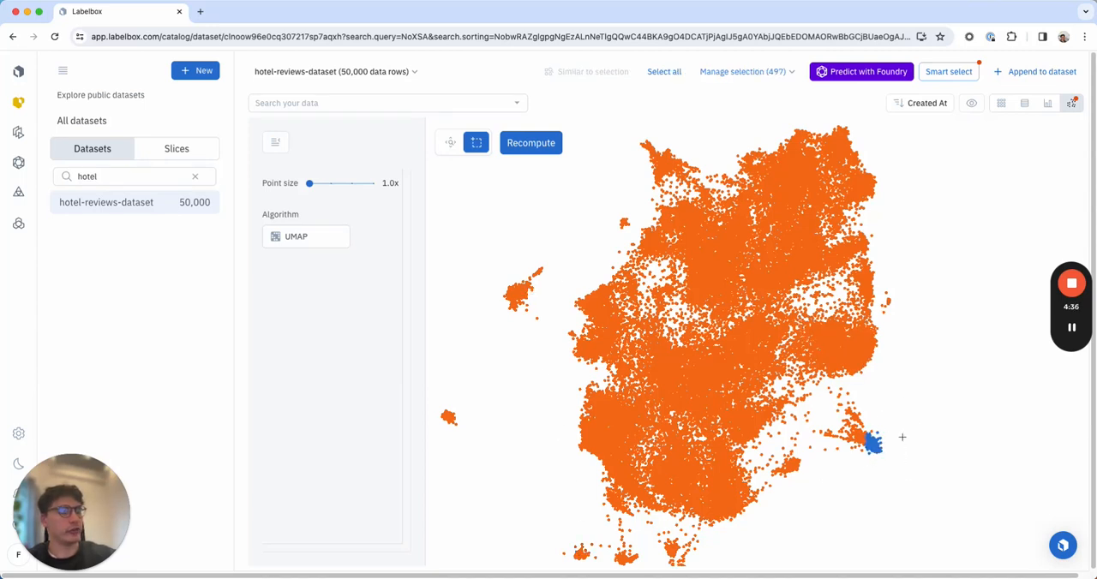
{"action": "left_click_drag", "start_coordinate": [870, 408], "coordinate": [854, 419]}
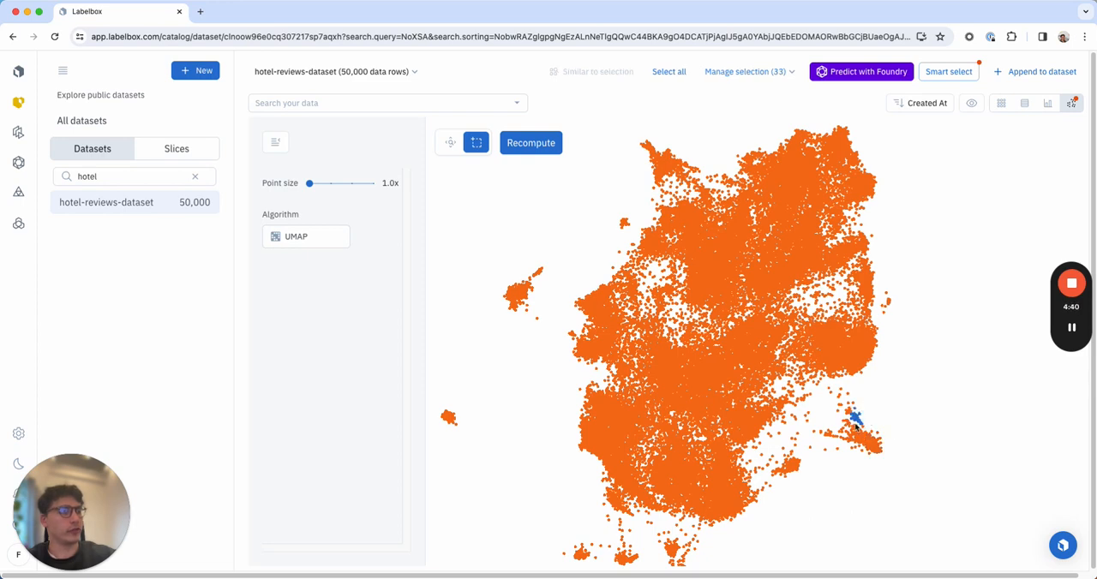
{"action": "left_click", "coordinate": [854, 421]}
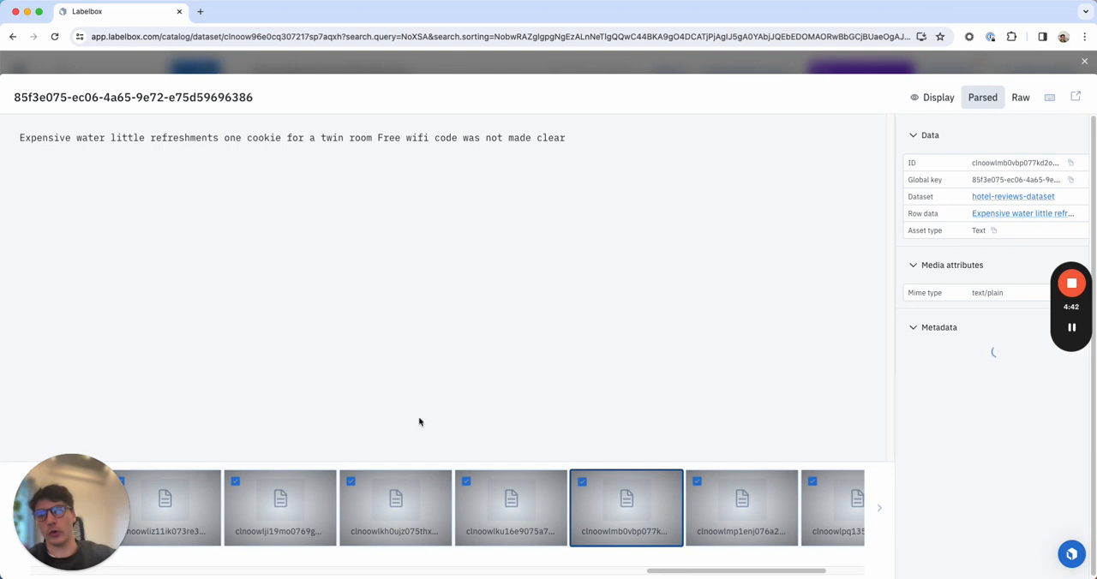
{"action": "left_click", "coordinate": [1083, 63]}
Start a new ontology for the Text data type and name it "hotel review demo ontology".
{"action": "left_click", "coordinate": [19, 193]}
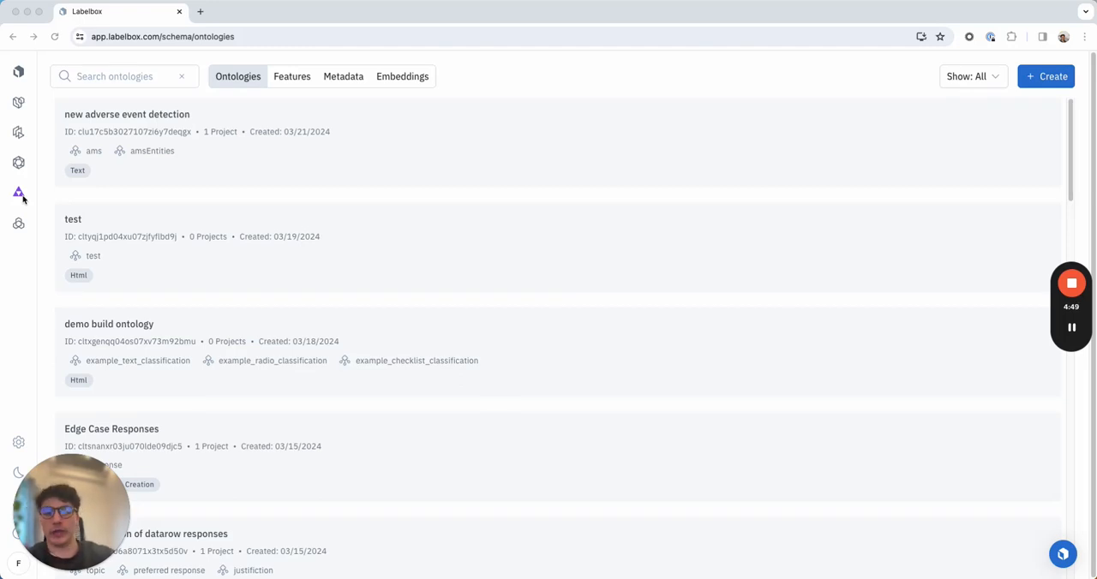
{"action": "mouse_move", "coordinate": [24, 196]}
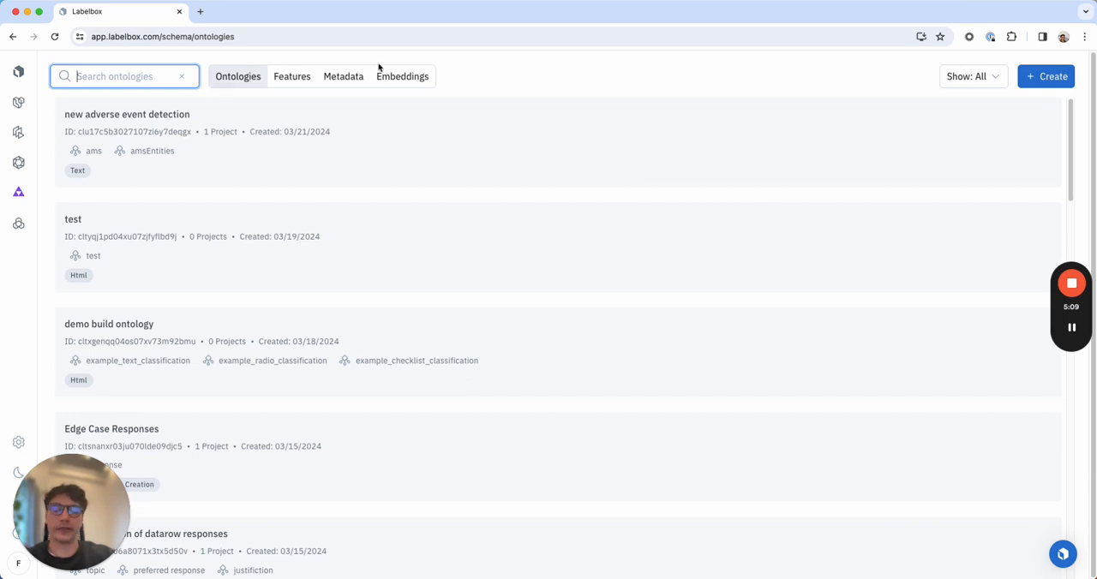
{"action": "left_click", "coordinate": [1049, 80]}
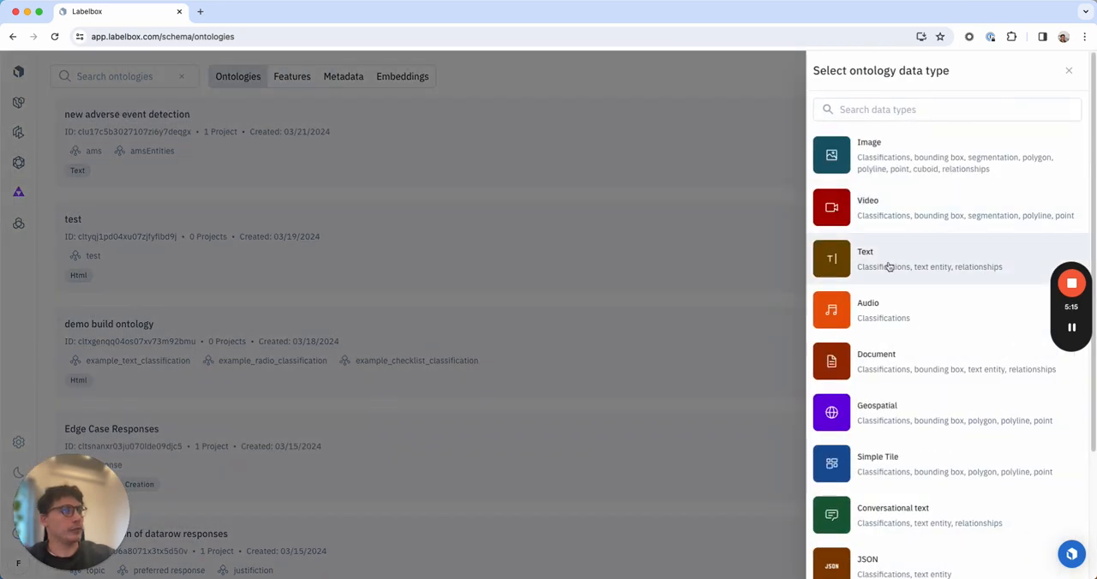
{"action": "scroll", "coordinate": [882, 495], "scroll_direction": "down", "scroll_amount": 3}
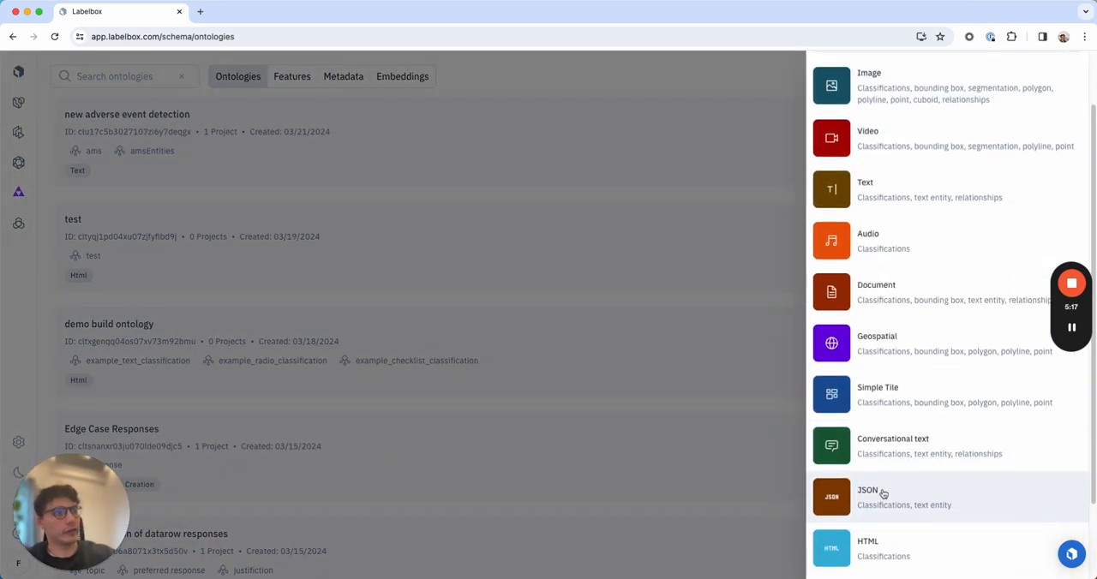
{"action": "scroll", "coordinate": [883, 487], "scroll_direction": "up", "scroll_amount": 5}
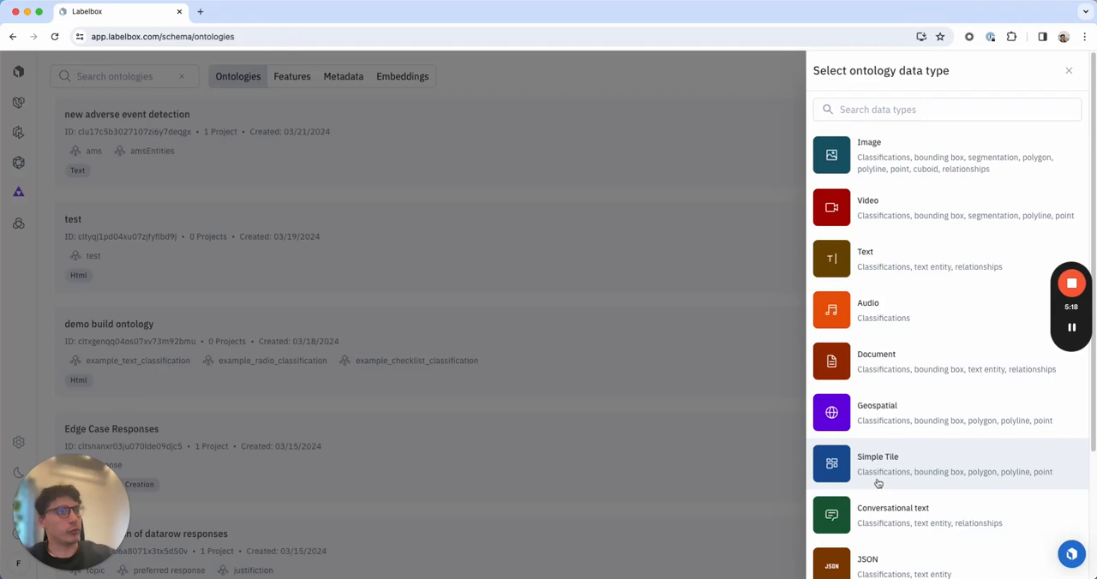
{"action": "left_click", "coordinate": [867, 258]}
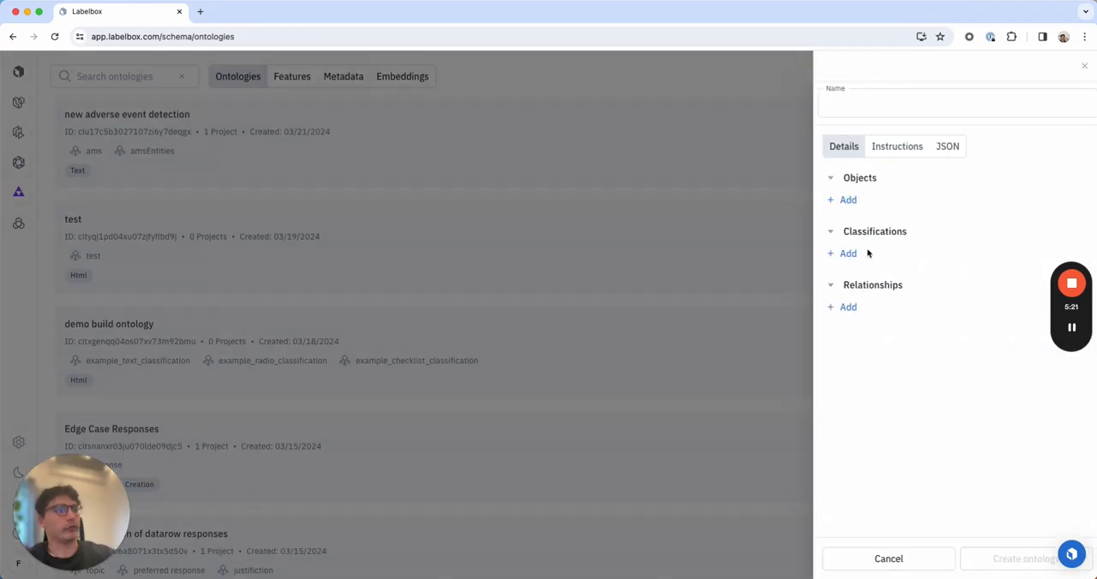
{"action": "left_click", "coordinate": [847, 103]}
{"action": "type", "text": "hotel"}
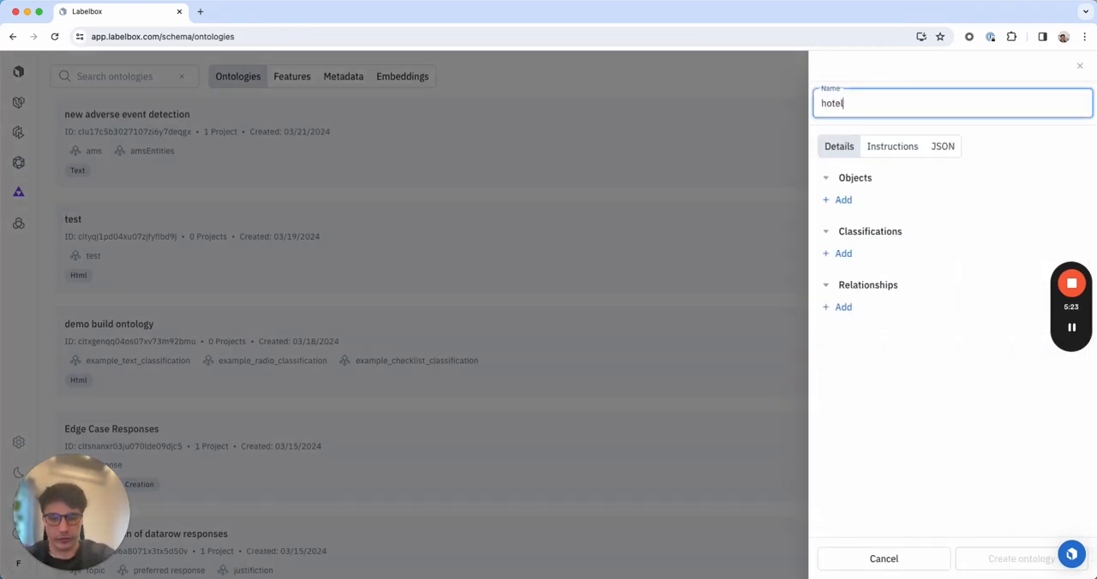
{"action": "type", "text": " review demo ontology"}
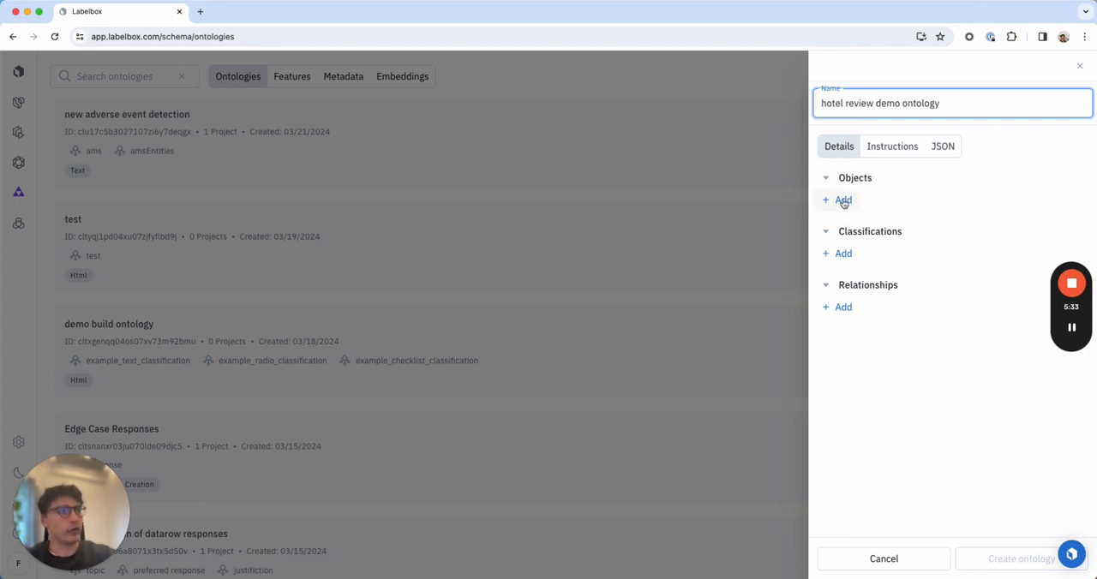
Add an Entity object named "location" to the ontology.
{"action": "left_click", "coordinate": [841, 200]}
{"action": "left_click", "coordinate": [872, 201]}
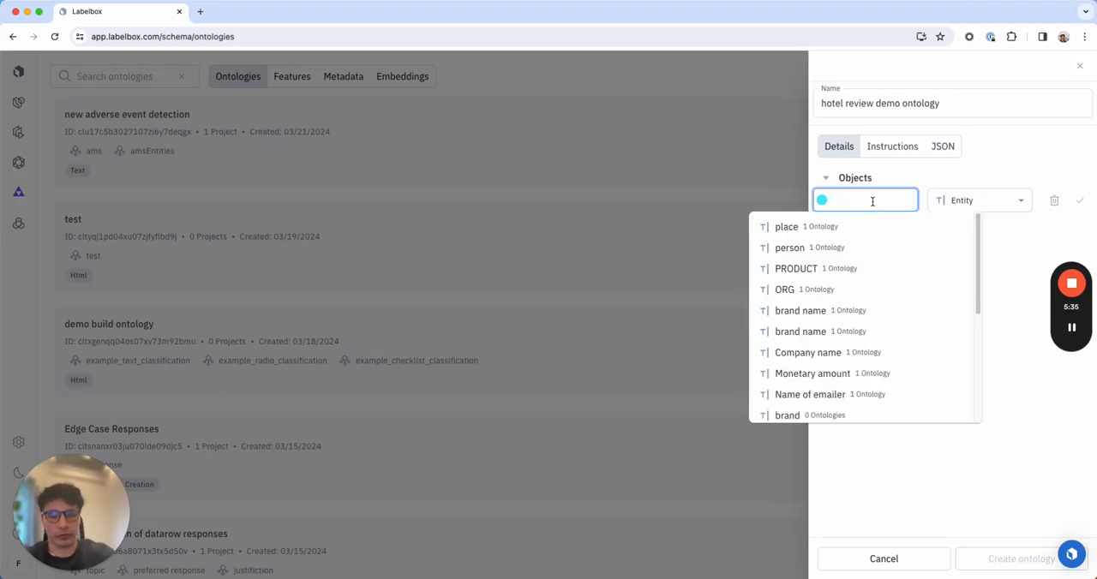
{"action": "type", "text": "l"}
{"action": "key", "text": "BackSpace"}
{"action": "type", "text": "lo"}
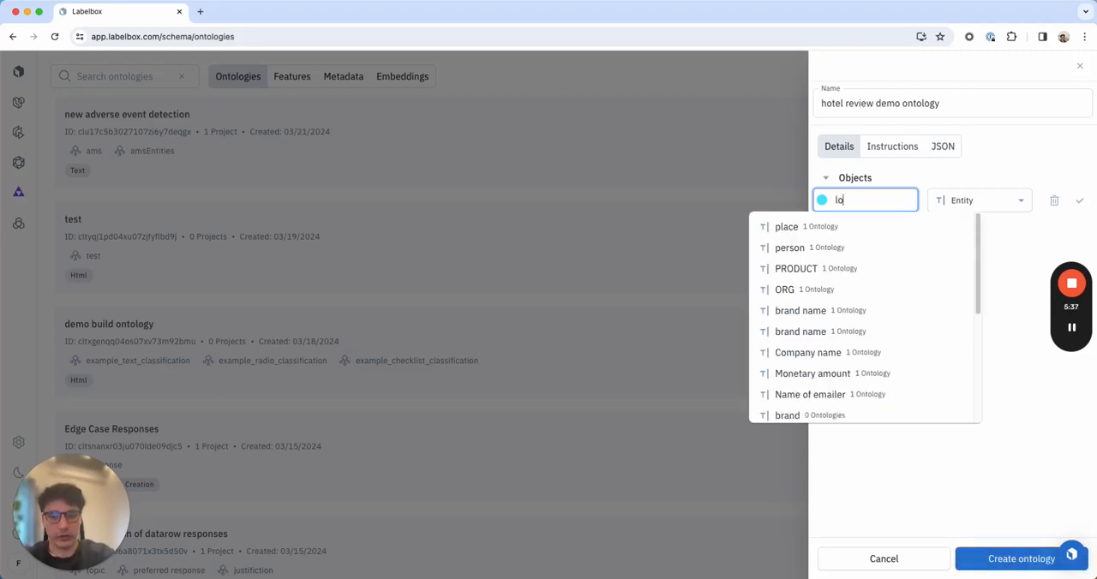
{"action": "type", "text": "cation"}
{"action": "left_click", "coordinate": [901, 445]}
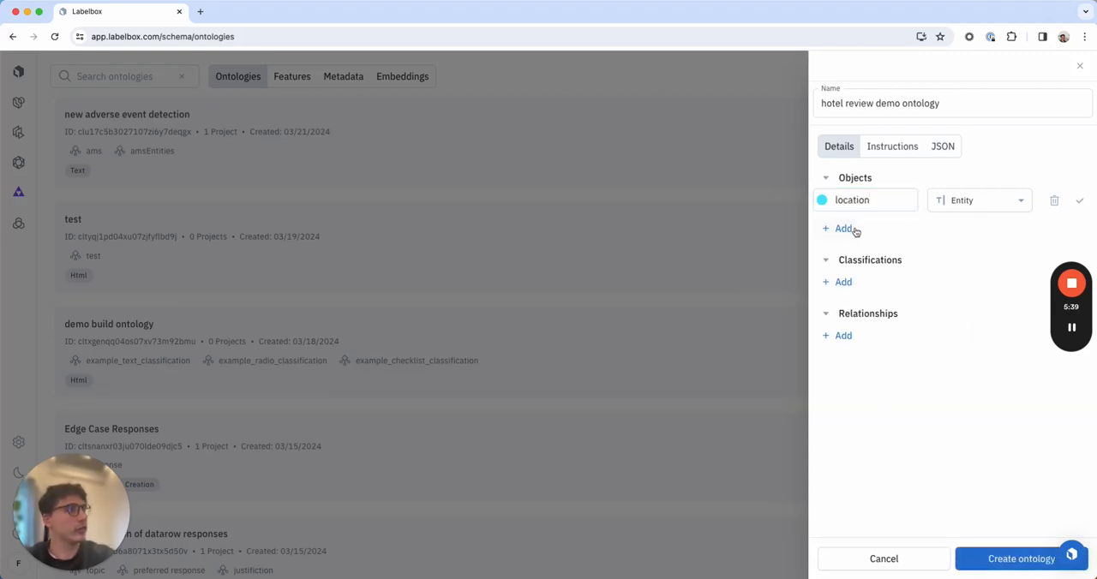
Add a second Entity object named "person" to the ontology.
{"action": "left_click", "coordinate": [840, 228]}
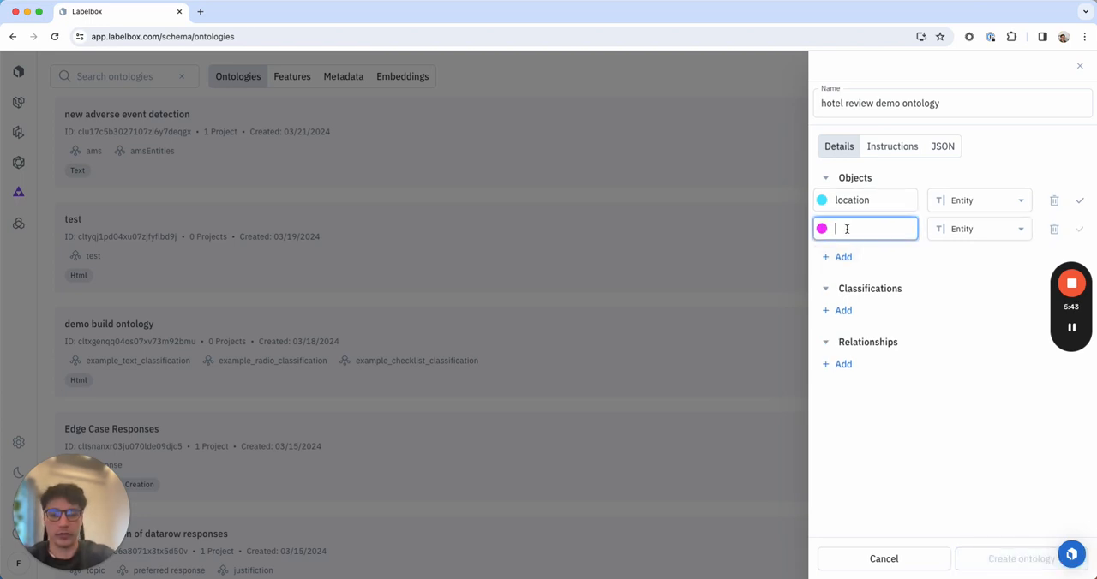
{"action": "type", "text": "person"}
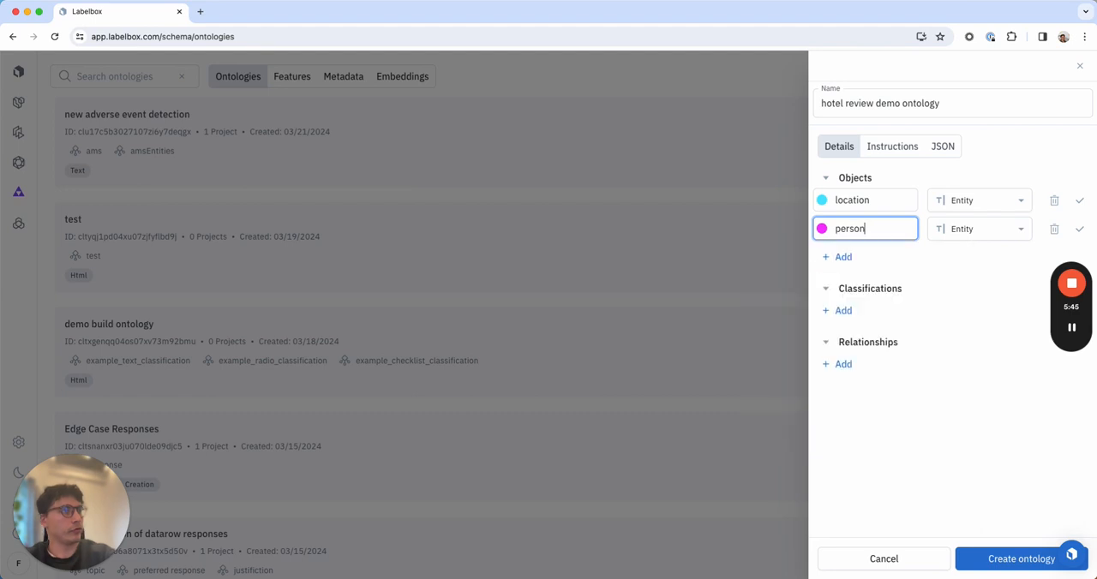
{"action": "left_click", "coordinate": [913, 518]}
Add a global Radio classification named "sentiment" to the ontology.
{"action": "left_click", "coordinate": [843, 312]}
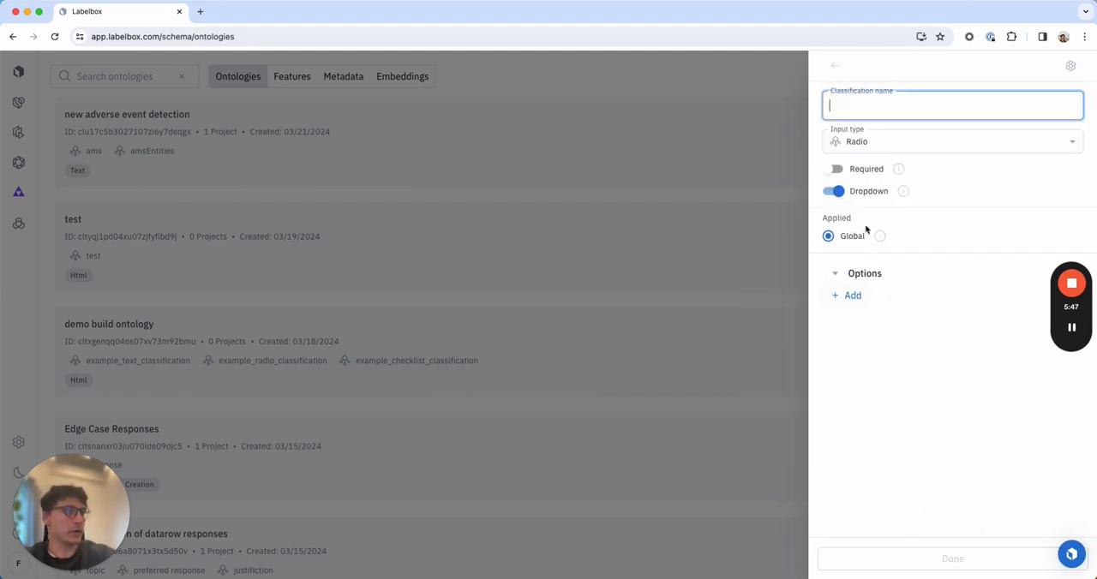
{"action": "type", "text": "s"}
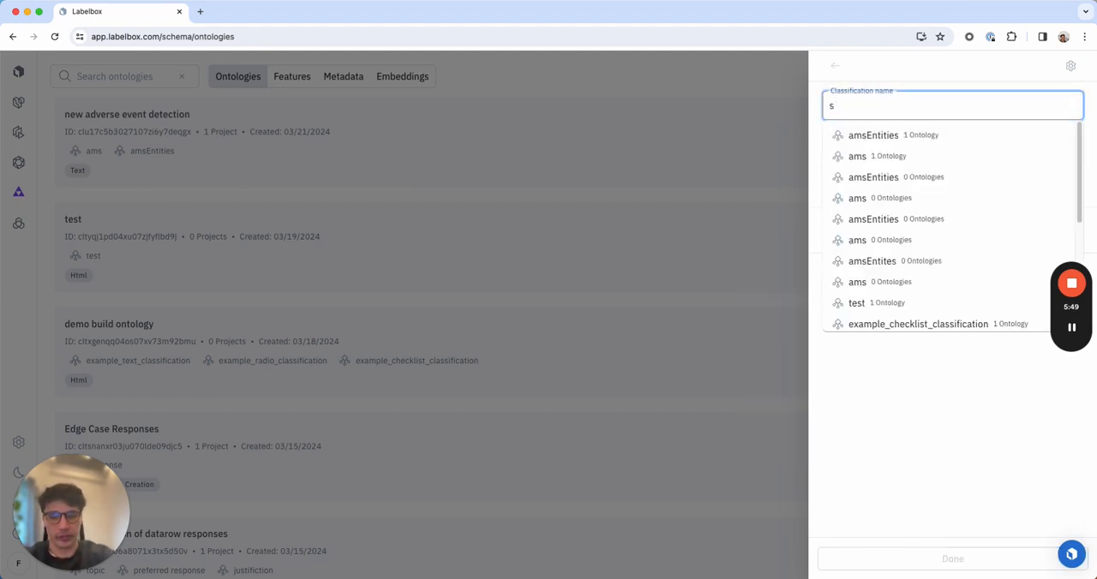
{"action": "type", "text": "entiment"}
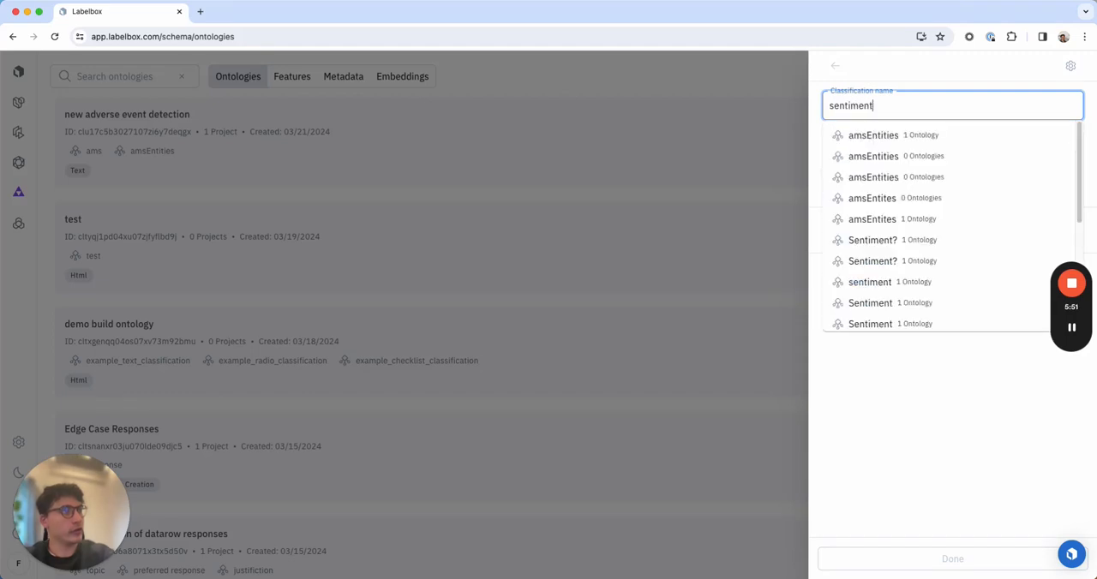
{"action": "left_click", "coordinate": [903, 392]}
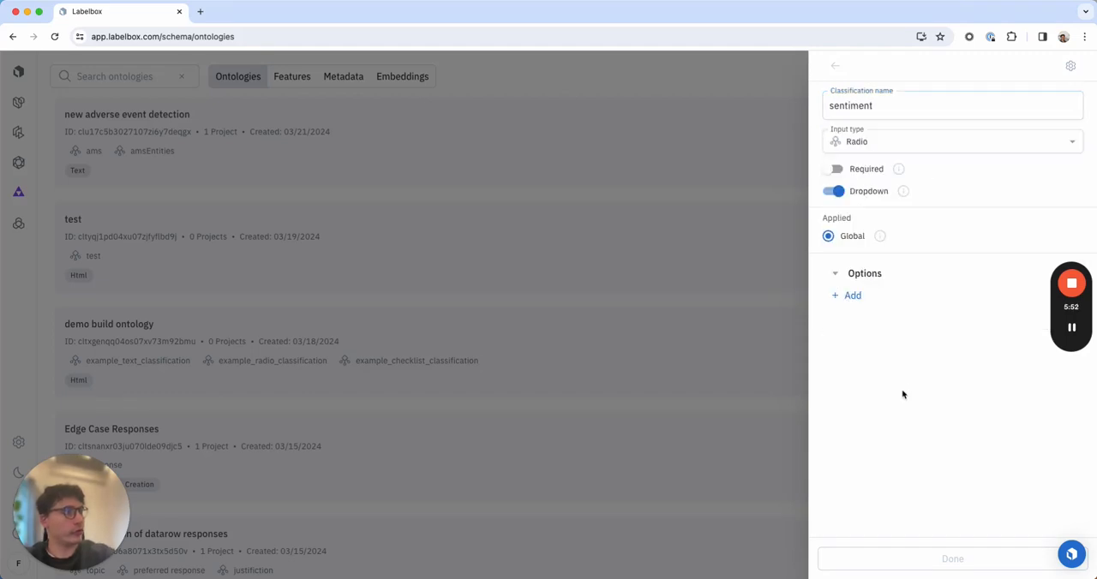
Give the sentiment classification the options "positive" and "negative" and return to the ontology details.
{"action": "left_click", "coordinate": [847, 296]}
{"action": "type", "text": "pos"}
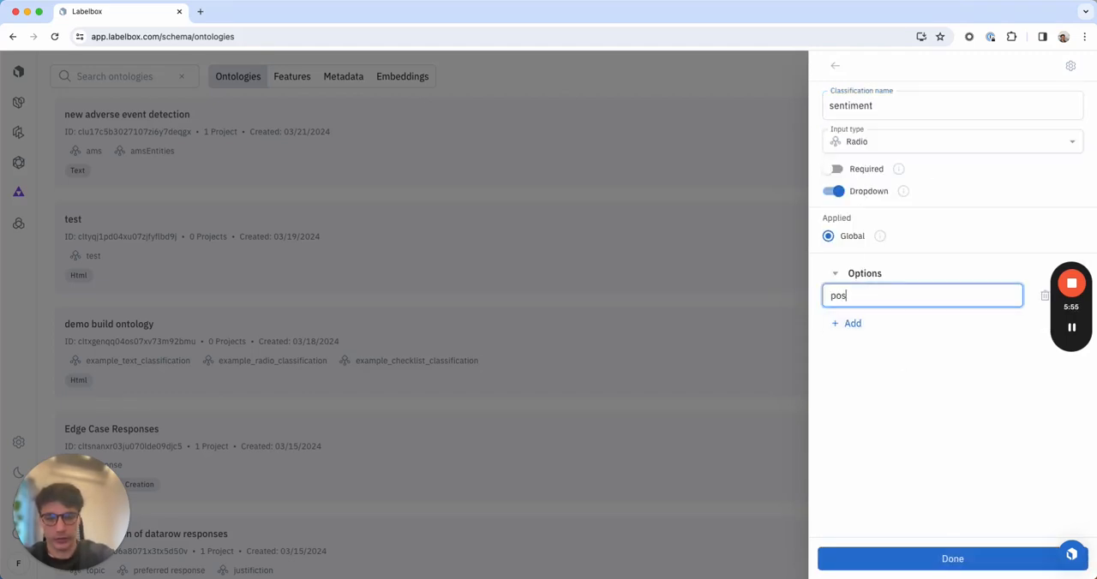
{"action": "type", "text": "itive"}
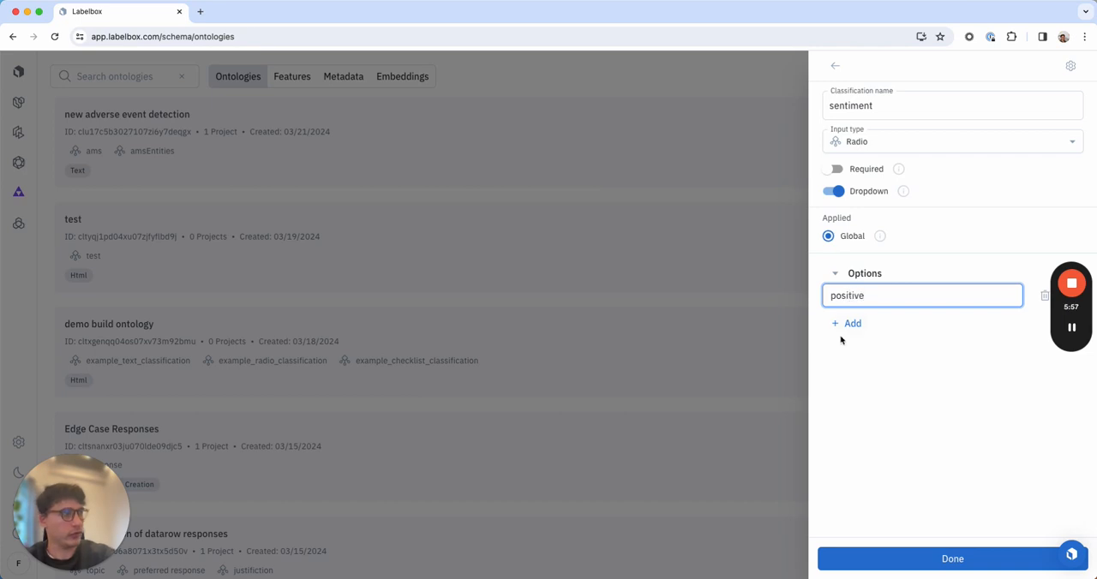
{"action": "left_click", "coordinate": [847, 323]}
{"action": "type", "text": "negative"}
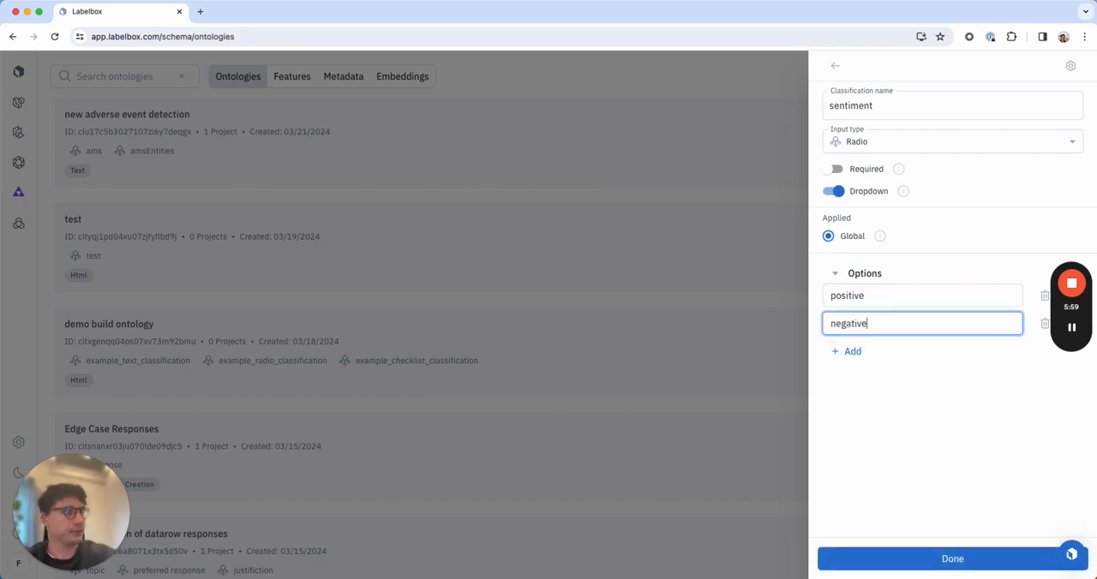
{"action": "left_click", "coordinate": [834, 66]}
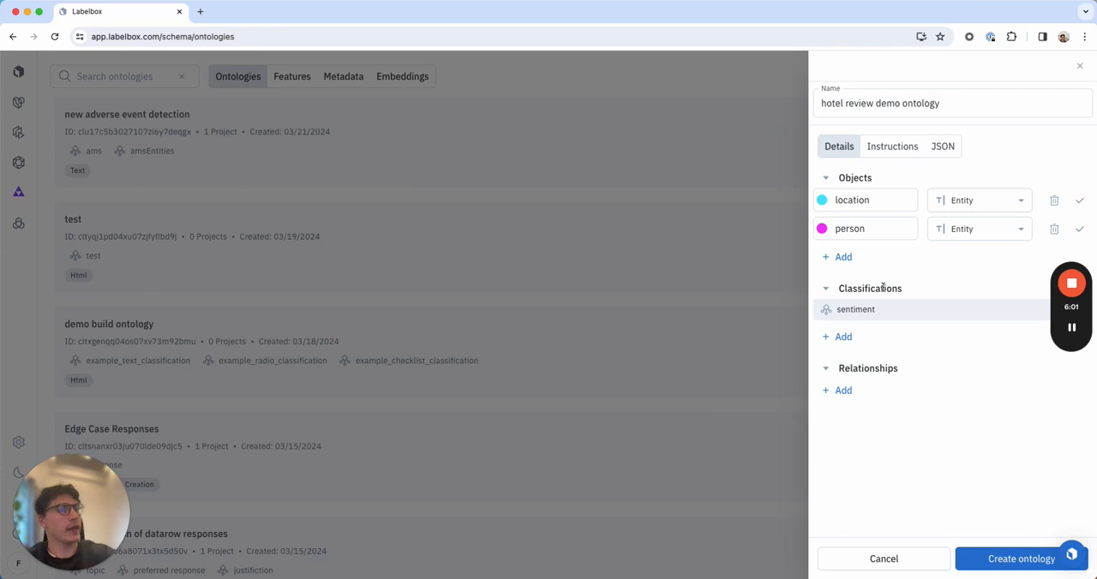
Add another classification named "topics" and set its input type to Checklist.
{"action": "left_click", "coordinate": [844, 337]}
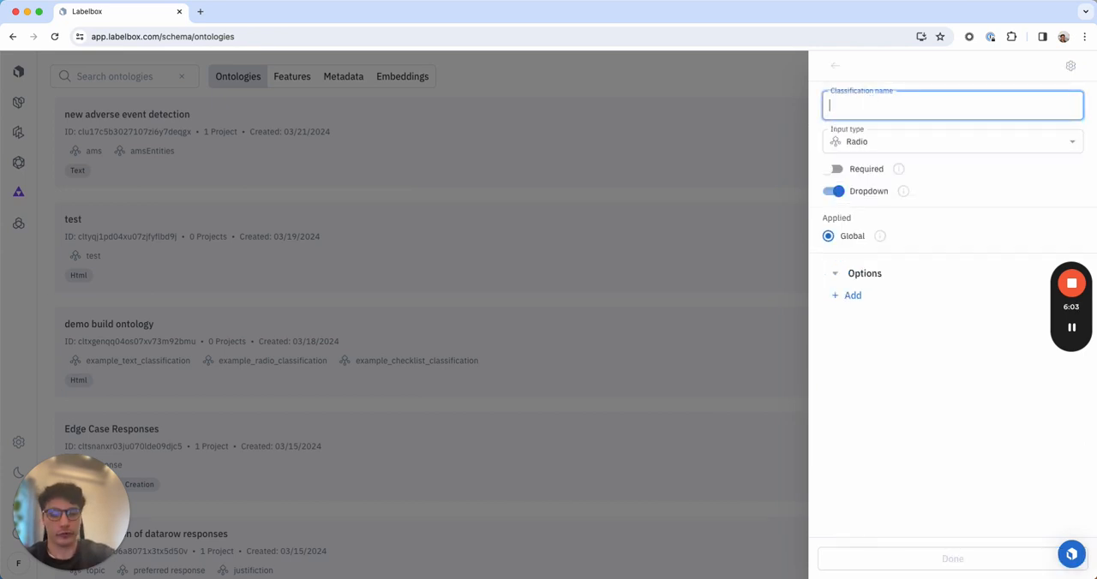
{"action": "type", "text": "topics"}
{"action": "left_click", "coordinate": [891, 380]}
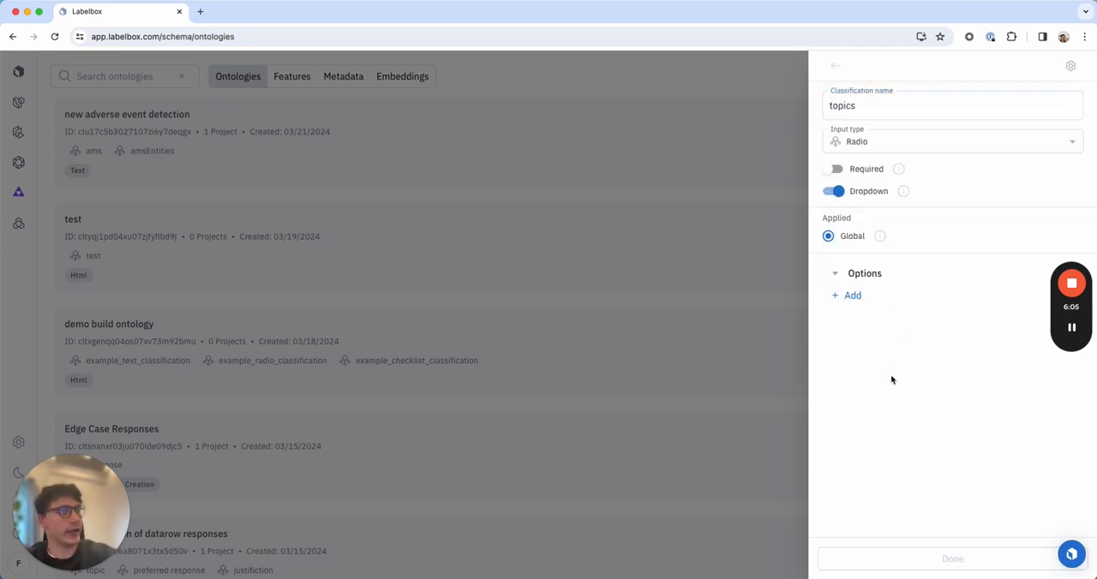
{"action": "left_click", "coordinate": [861, 143]}
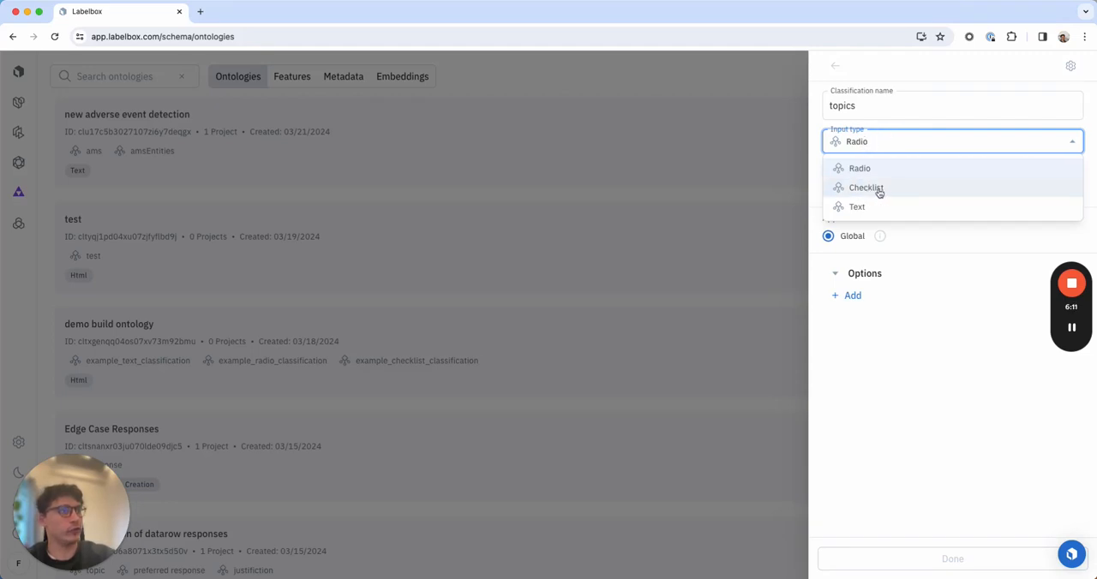
{"action": "left_click", "coordinate": [878, 189]}
Add the options "size of the rooms", "location" and "value for money" to the topics checklist.
{"action": "left_click", "coordinate": [850, 295]}
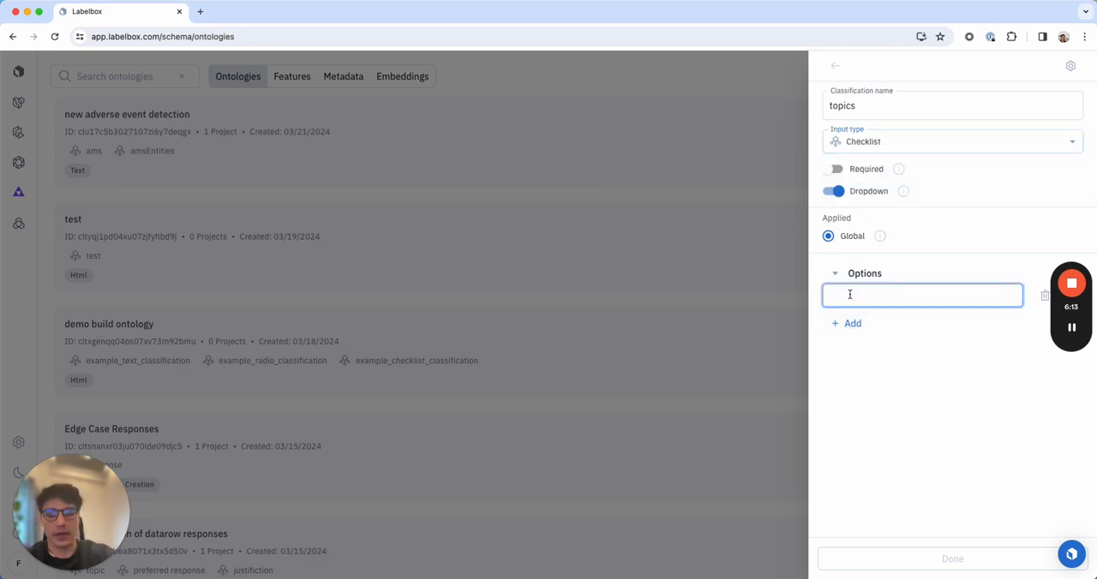
{"action": "type", "text": "si"}
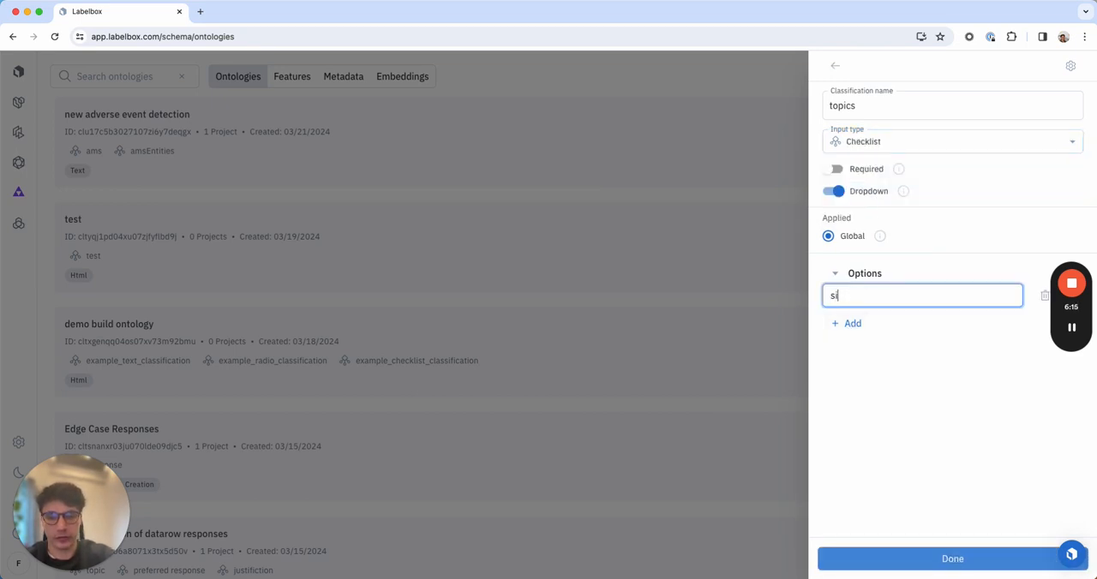
{"action": "type", "text": "ze of the f"}
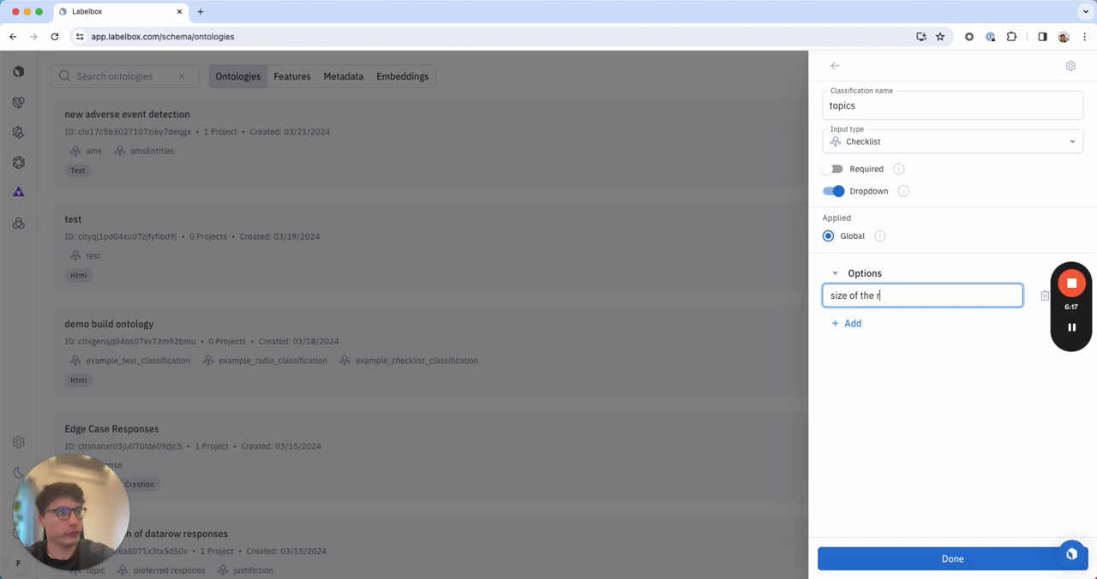
{"action": "type", "text": "ooms"}
{"action": "left_click", "coordinate": [847, 324]}
{"action": "type", "text": "location"}
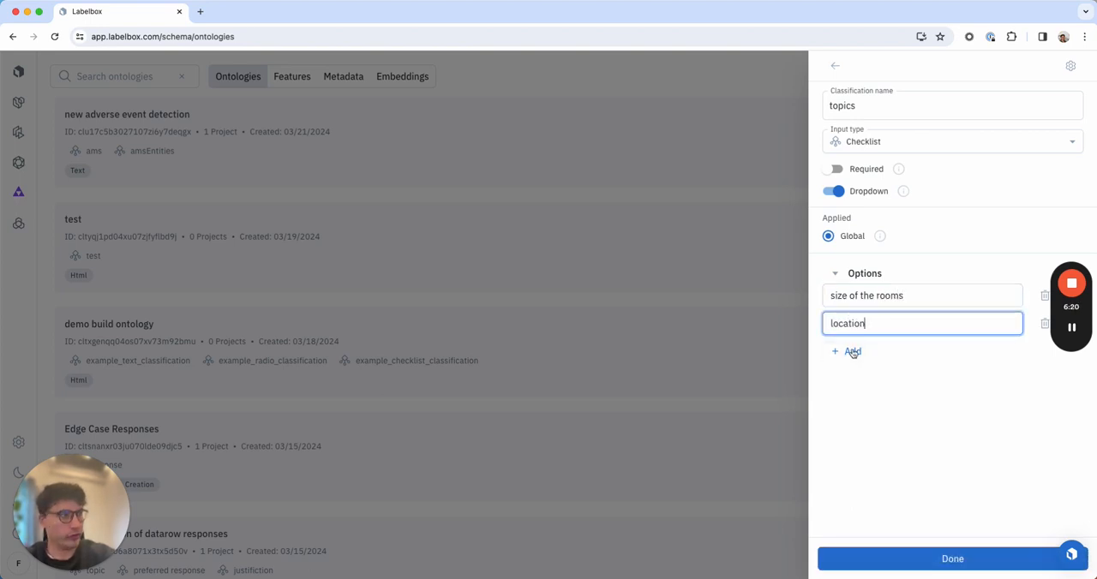
{"action": "left_click", "coordinate": [853, 352]}
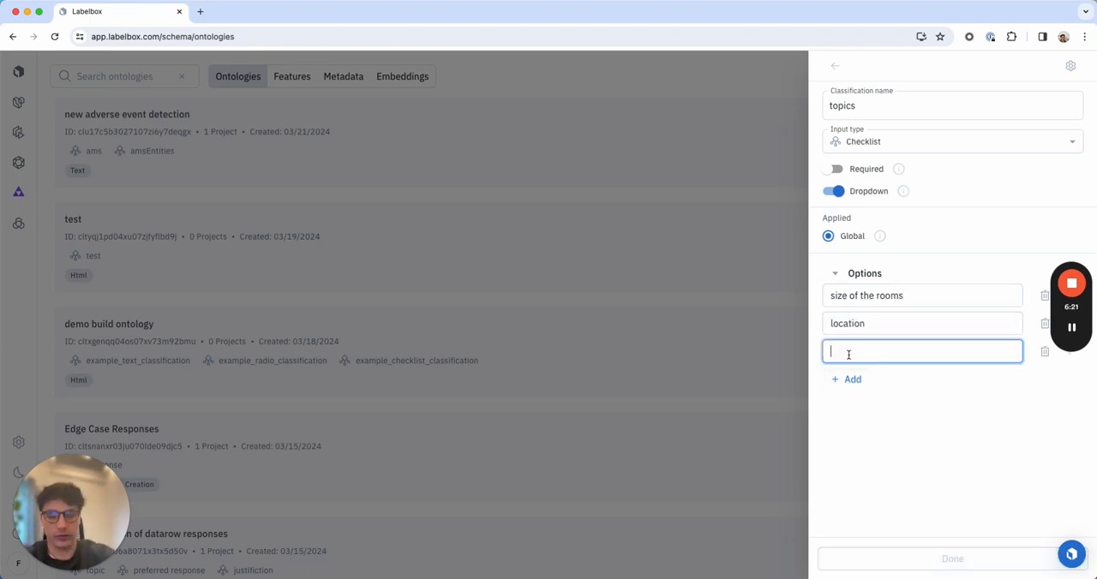
{"action": "type", "text": "value for money"}
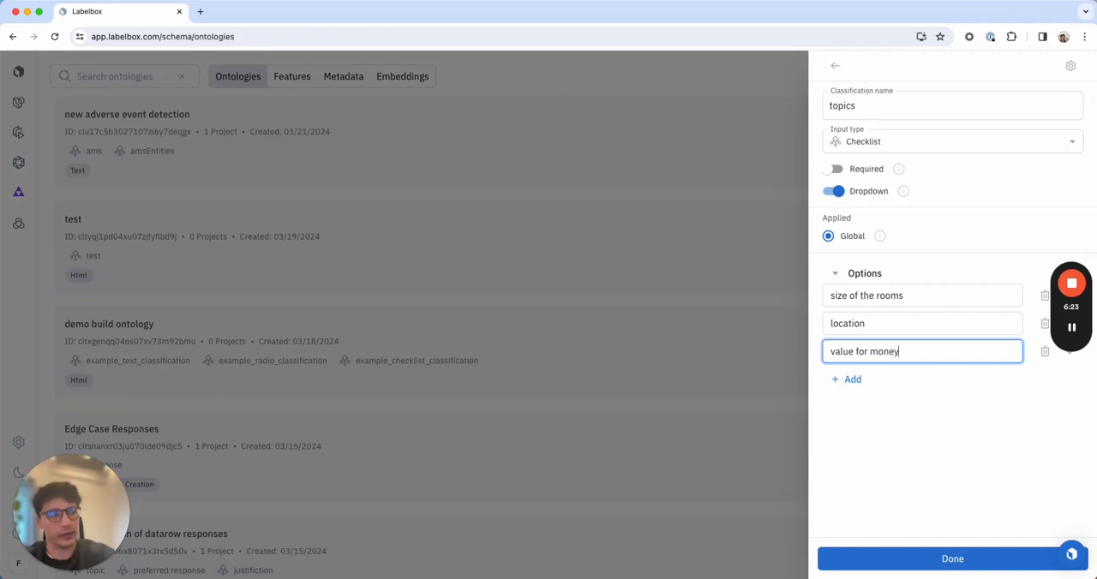
Add the options "interior design" and "food" to the topics checklist.
{"action": "left_click", "coordinate": [847, 380]}
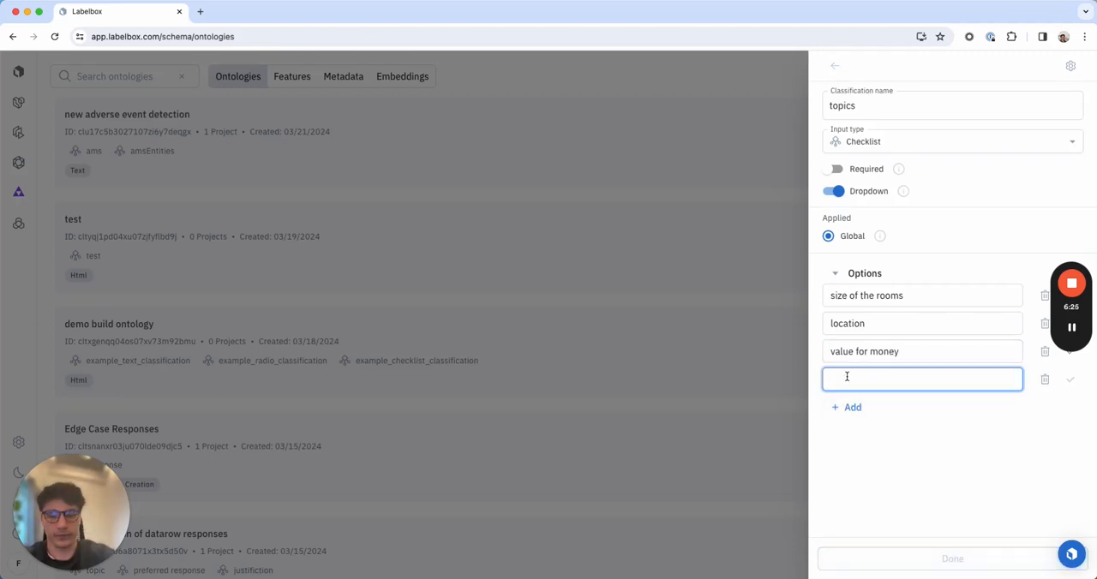
{"action": "type", "text": "interior"}
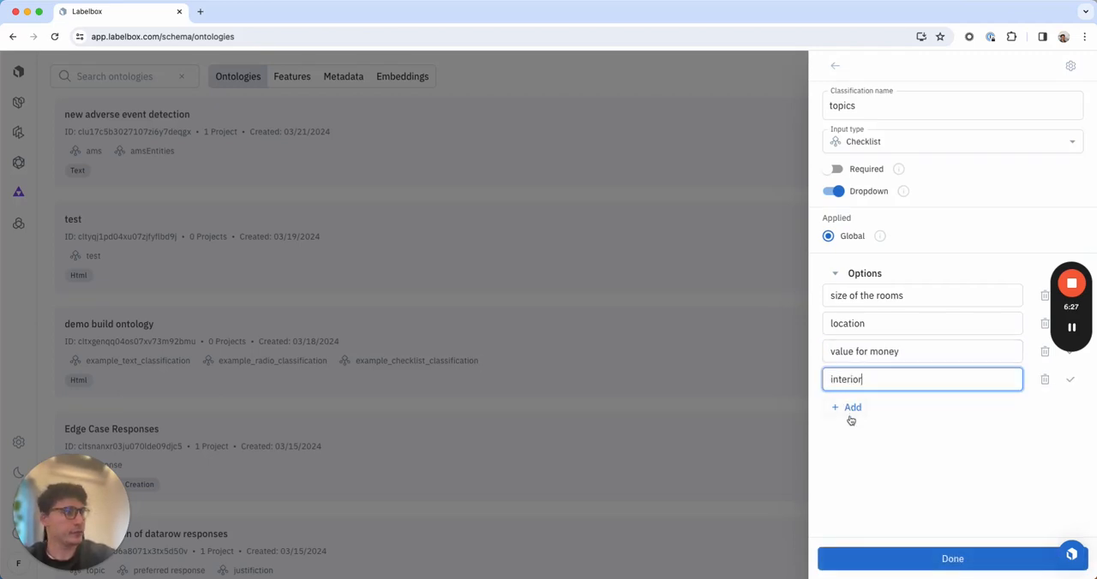
{"action": "left_click", "coordinate": [850, 418]}
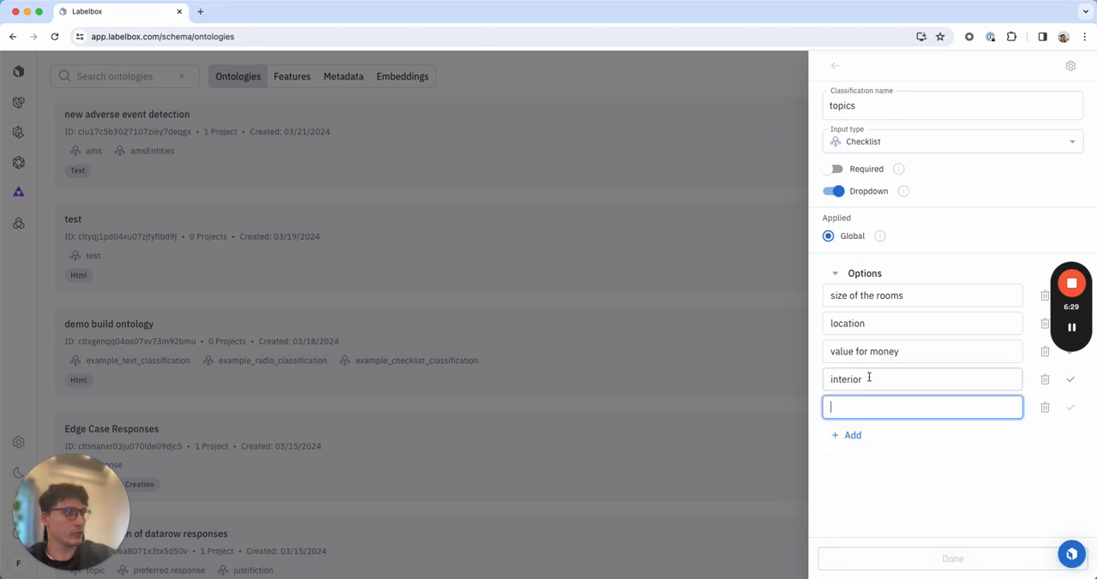
{"action": "left_click", "coordinate": [869, 377]}
{"action": "type", "text": "design"}
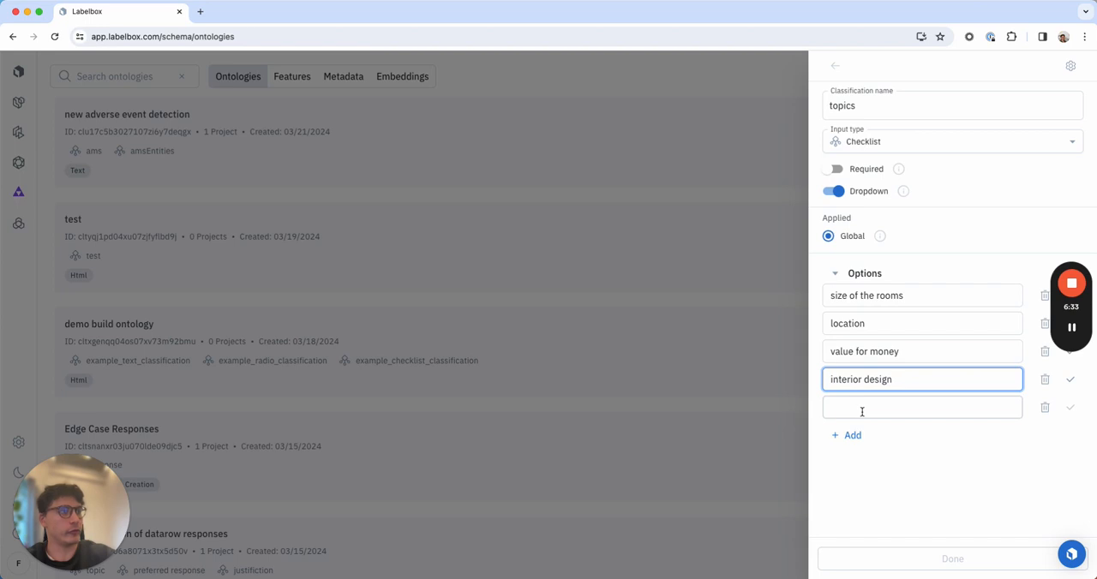
{"action": "left_click", "coordinate": [862, 412]}
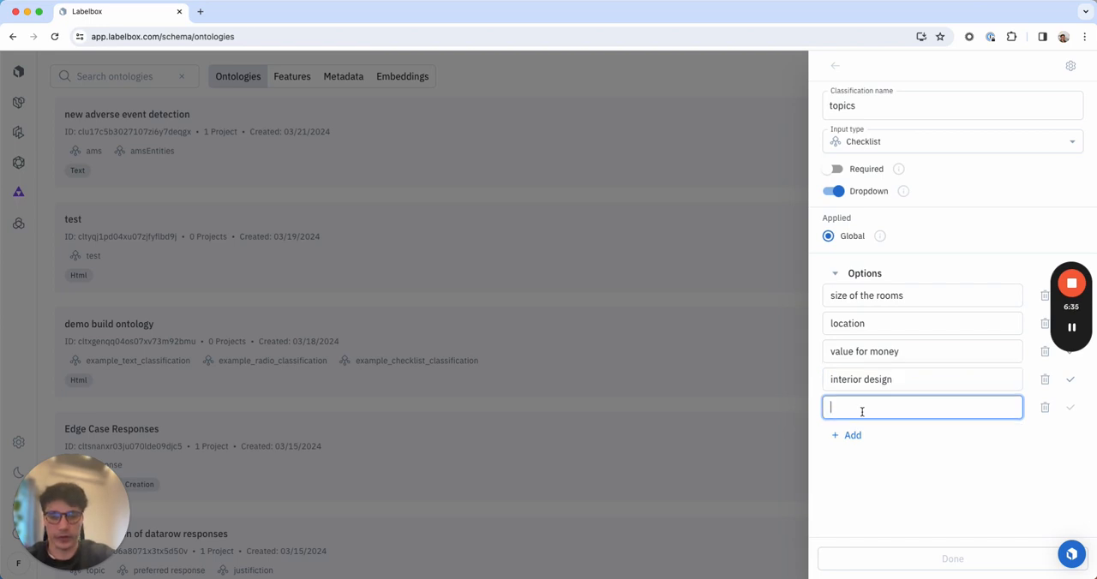
{"action": "type", "text": "food"}
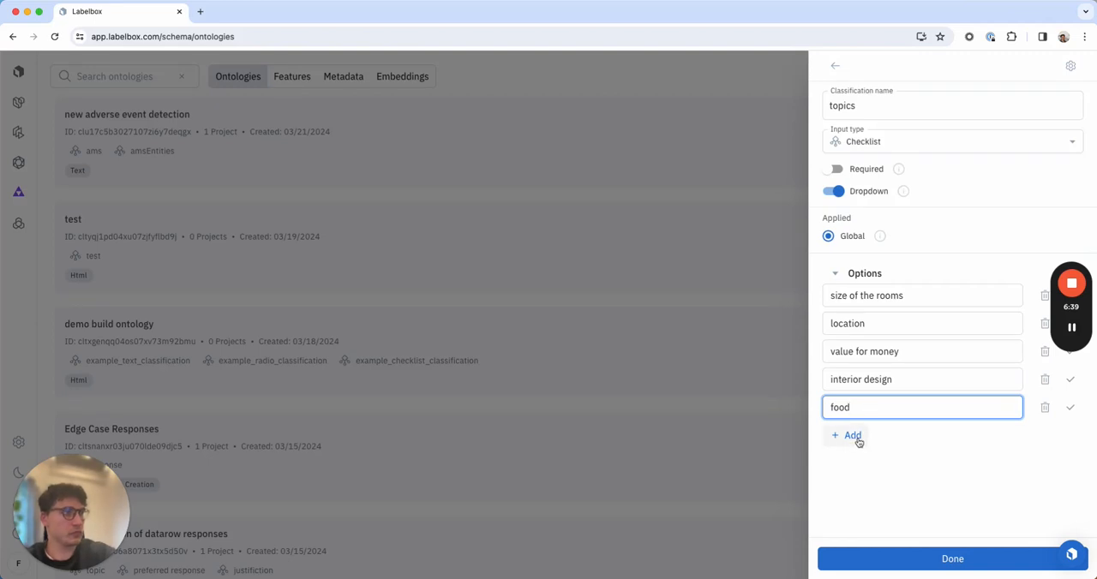
Add the option "customer service" to the topics checklist and create the ontology.
{"action": "left_click", "coordinate": [857, 437]}
{"action": "type", "text": "qual"}
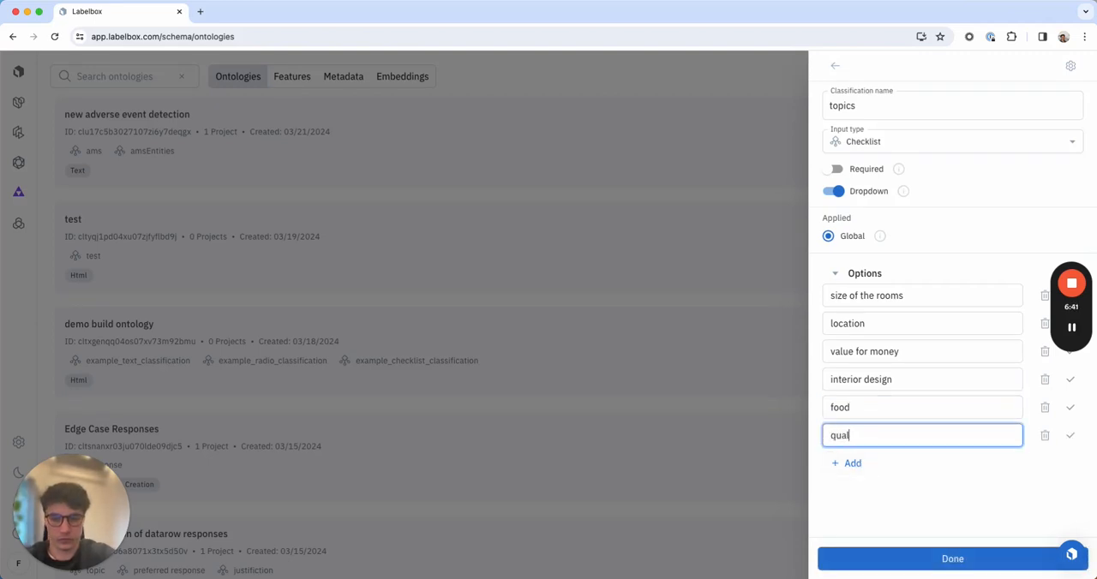
{"action": "type", "text": "ity of servic"}
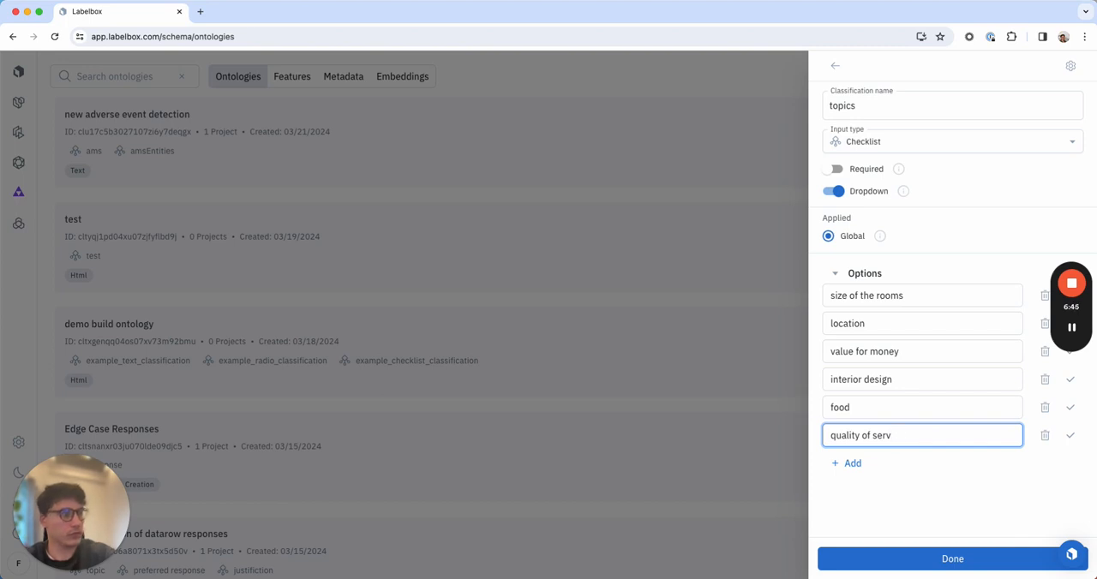
{"action": "key", "text": "BackSpace"}
{"action": "key", "text": "BackSpace"}
{"action": "key", "text": "BackSpace"}
{"action": "key", "text": "BackSpace"}
{"action": "key", "text": "BackSpace"}
{"action": "key", "text": "BackSpace"}
{"action": "key", "text": "BackSpace"}
{"action": "key", "text": "BackSpace"}
{"action": "key", "text": "BackSpace"}
{"action": "type", "text": "customer"}
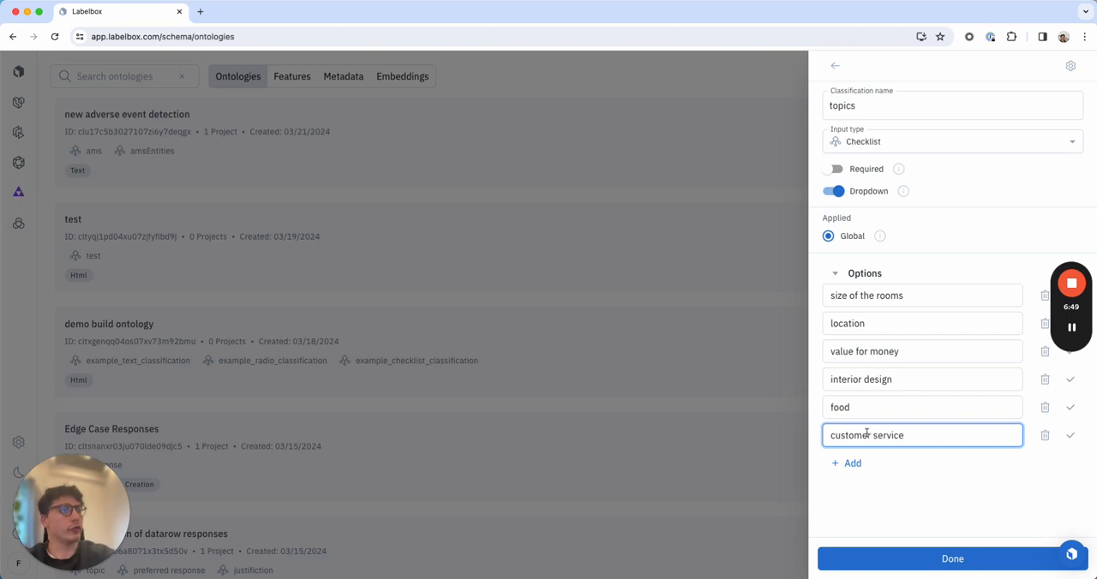
{"action": "left_click", "coordinate": [836, 66]}
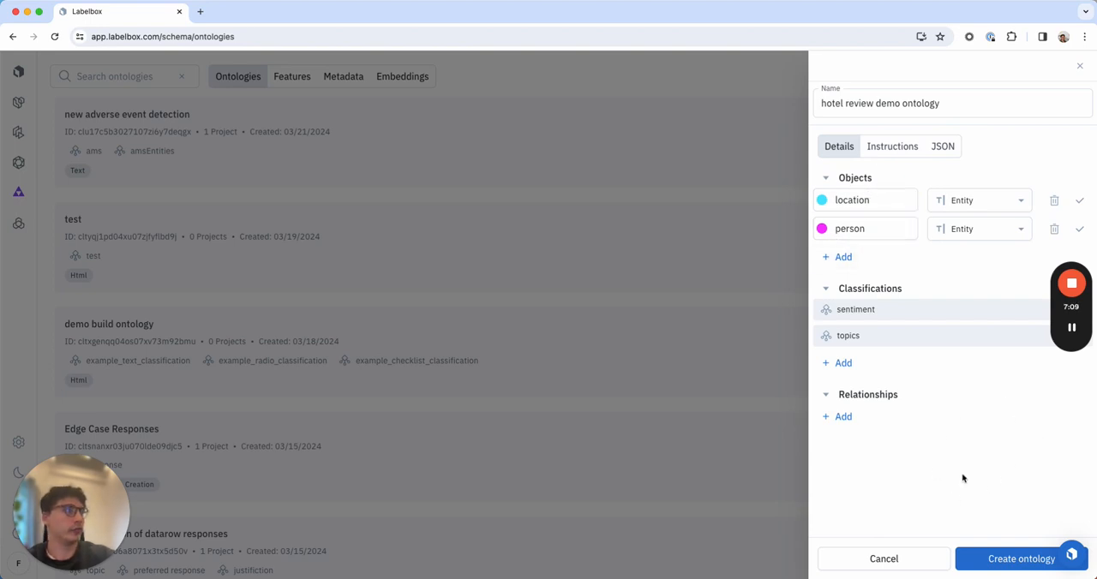
{"action": "left_click", "coordinate": [994, 564]}
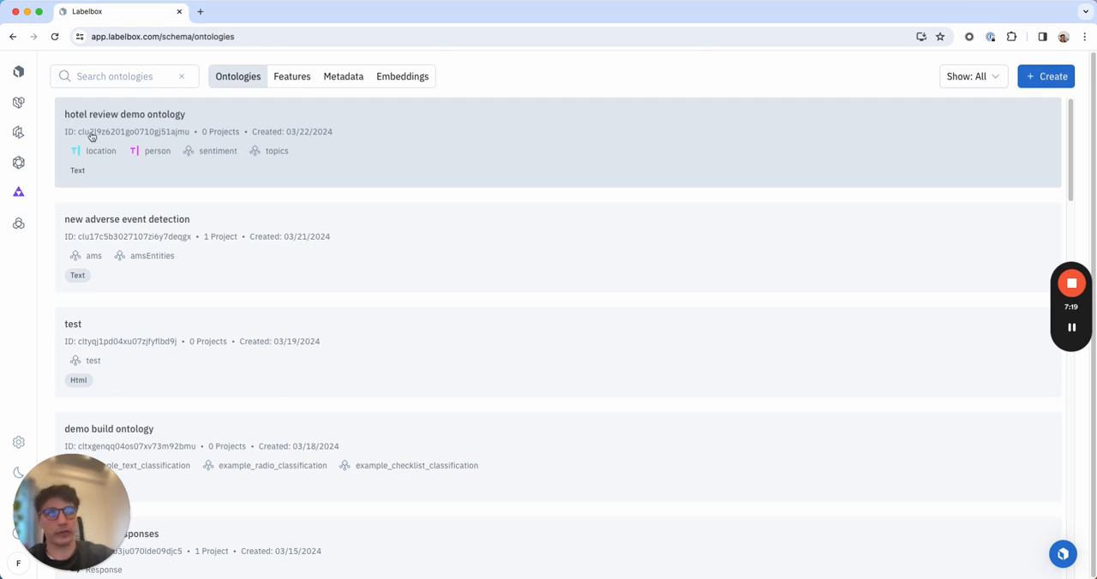
Open the hotel-reviews-dataset in the Catalog and dismiss the job notification.
{"action": "mouse_move", "coordinate": [20, 103]}
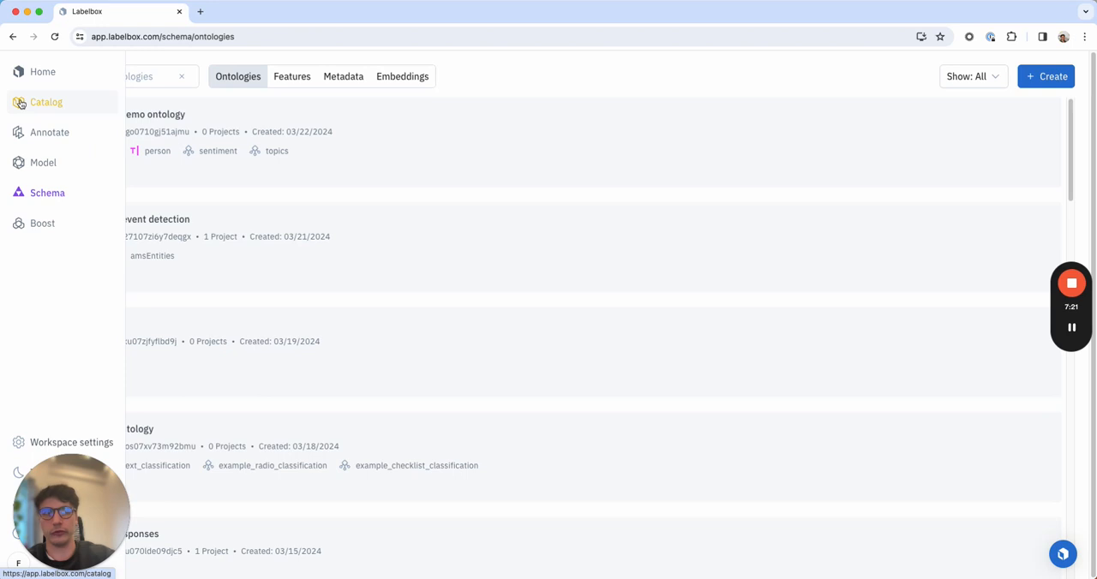
{"action": "left_click", "coordinate": [20, 103]}
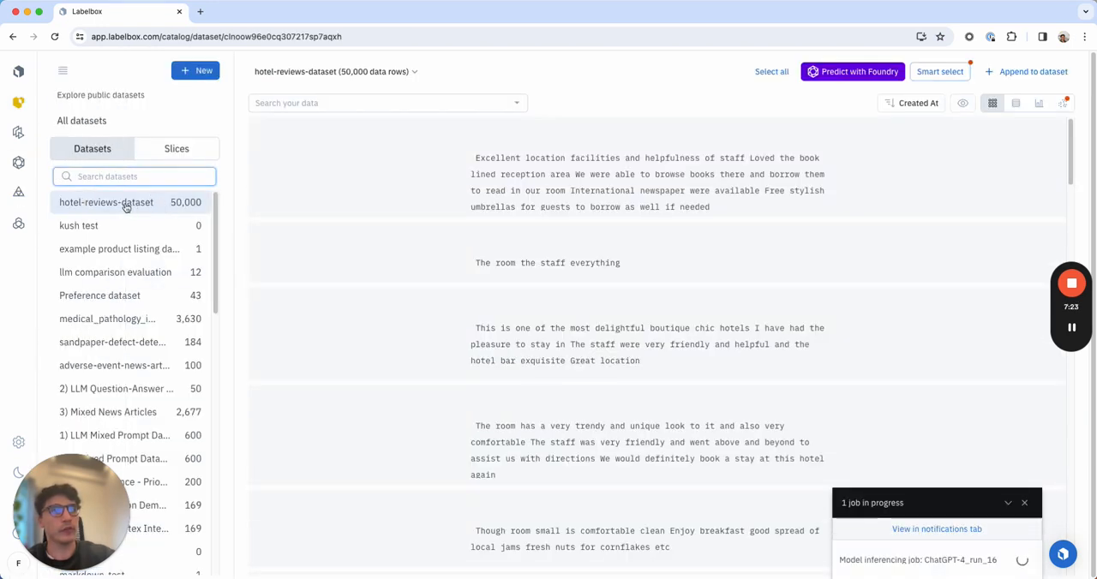
{"action": "left_click", "coordinate": [126, 206]}
{"action": "left_click", "coordinate": [1024, 504]}
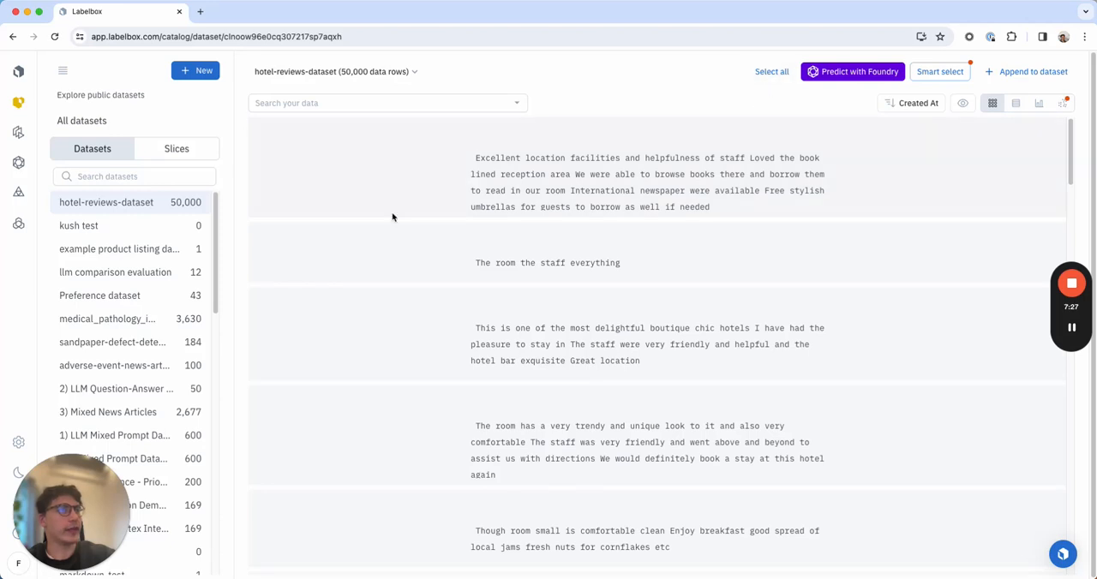
{"action": "left_click", "coordinate": [769, 74]}
{"action": "left_click", "coordinate": [764, 75]}
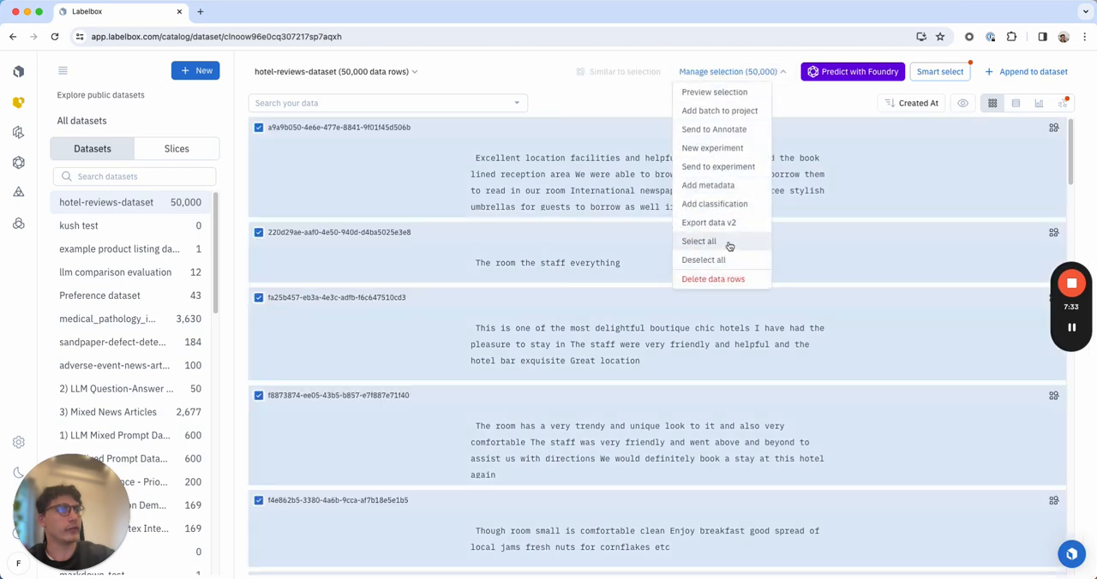
{"action": "left_click", "coordinate": [722, 262]}
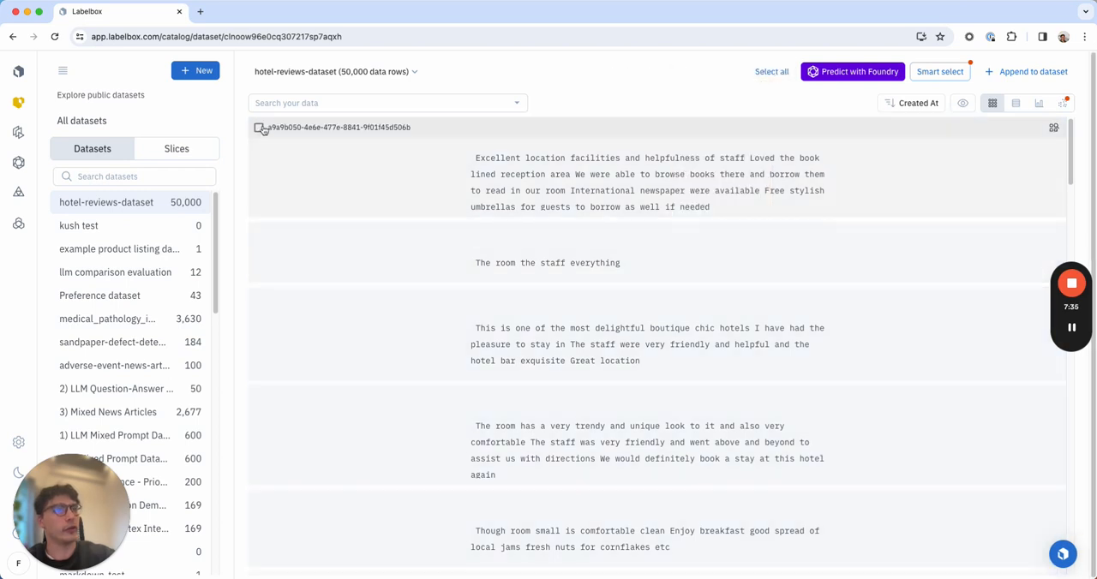
Use Smart select to sample 520 data rows with cluster based sampling across 5 clusters and add the sample to the selection.
{"action": "left_click", "coordinate": [938, 73]}
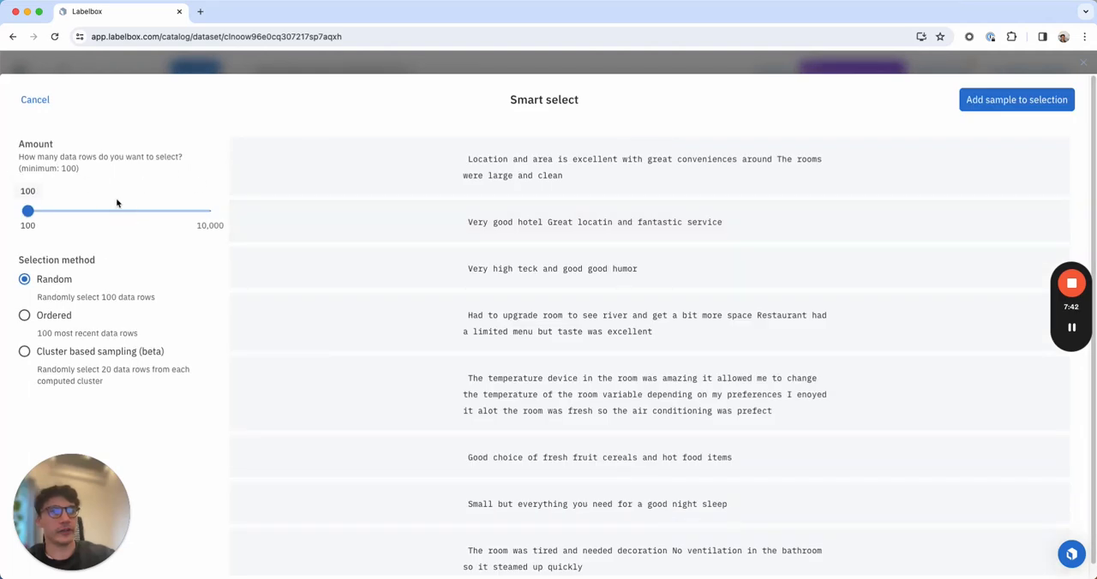
{"action": "left_click", "coordinate": [45, 215]}
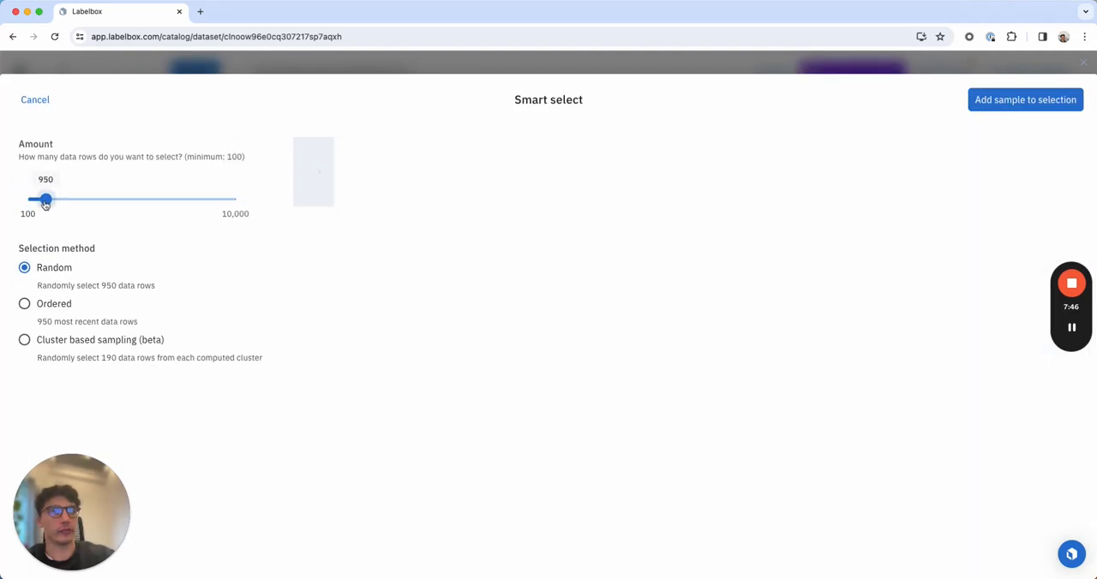
{"action": "left_click_drag", "start_coordinate": [44, 204], "coordinate": [38, 203]}
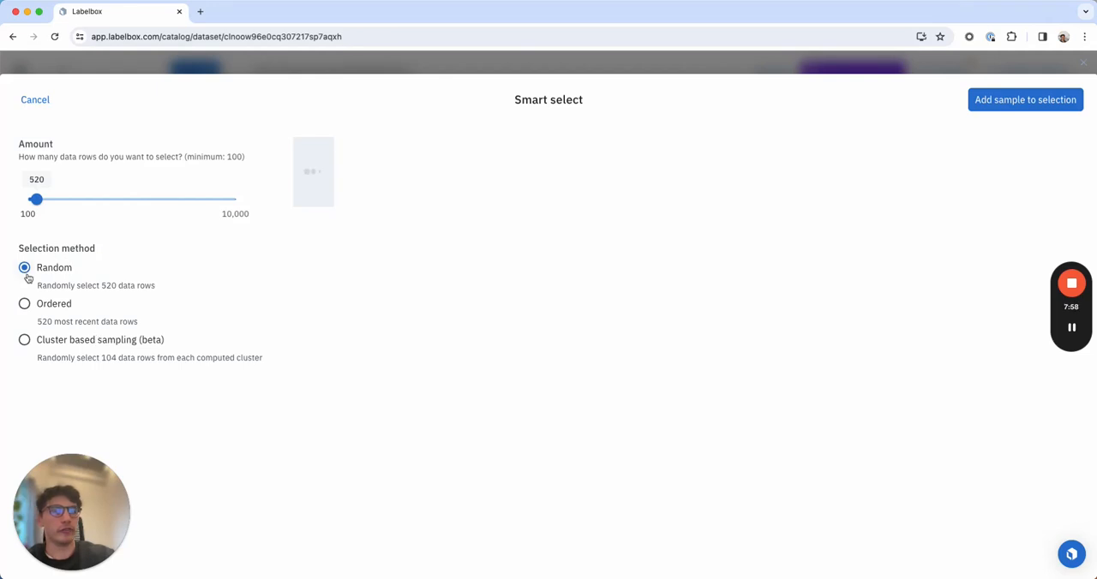
{"action": "left_click", "coordinate": [26, 340]}
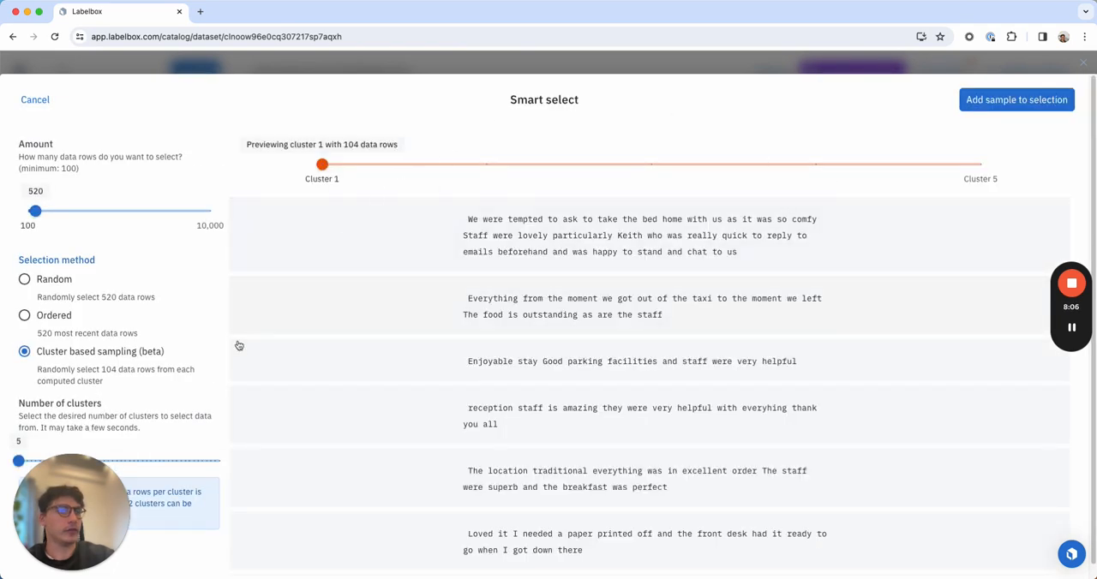
{"action": "scroll", "coordinate": [237, 345], "scroll_direction": "down", "scroll_amount": 2}
{"action": "scroll", "coordinate": [168, 367], "scroll_direction": "down", "scroll_amount": 1}
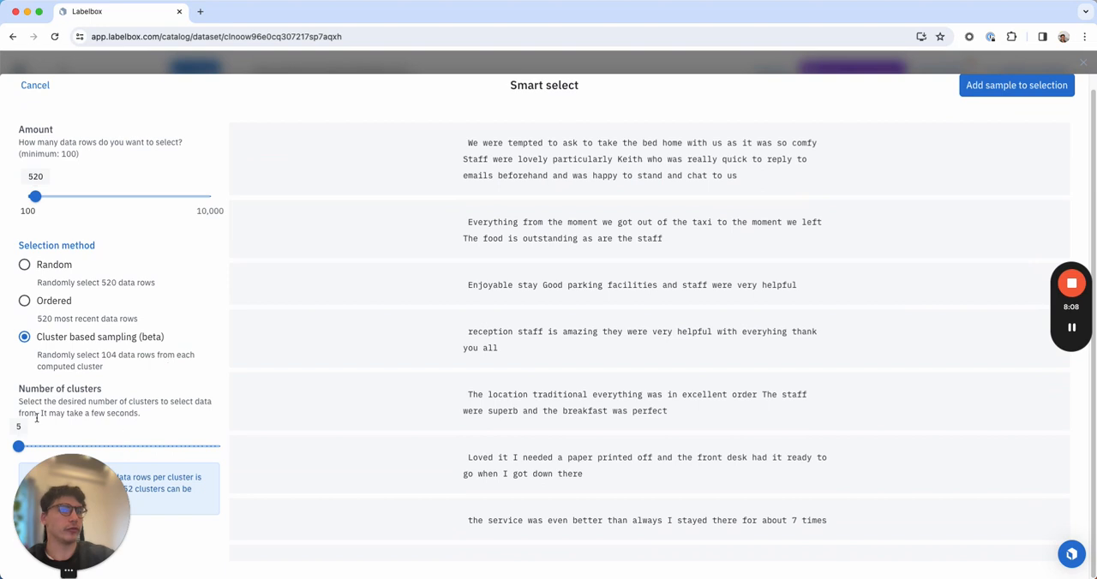
{"action": "scroll", "coordinate": [273, 303], "scroll_direction": "up", "scroll_amount": 2}
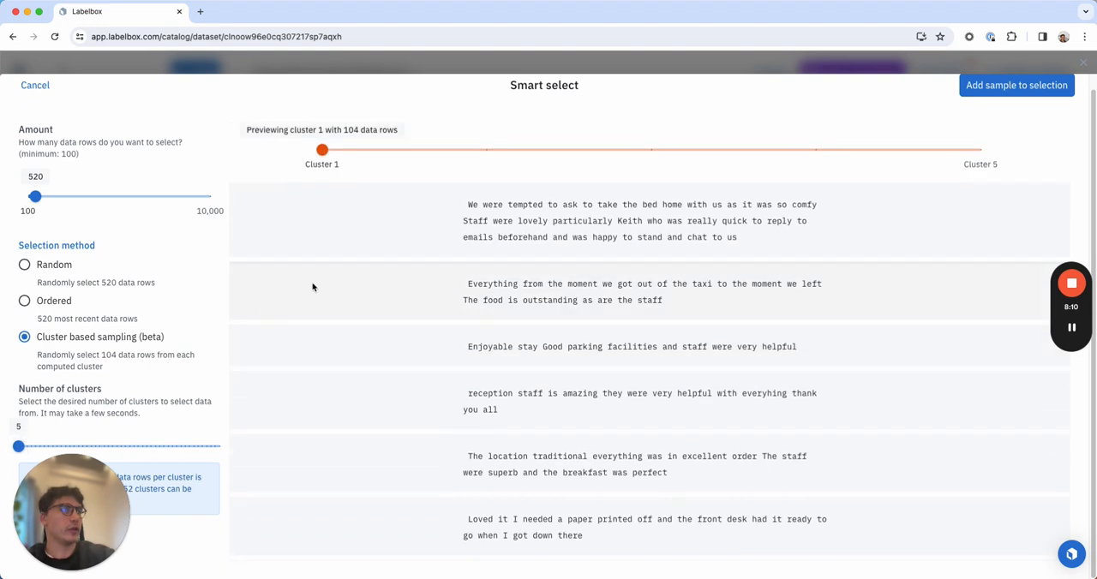
{"action": "left_click", "coordinate": [994, 90]}
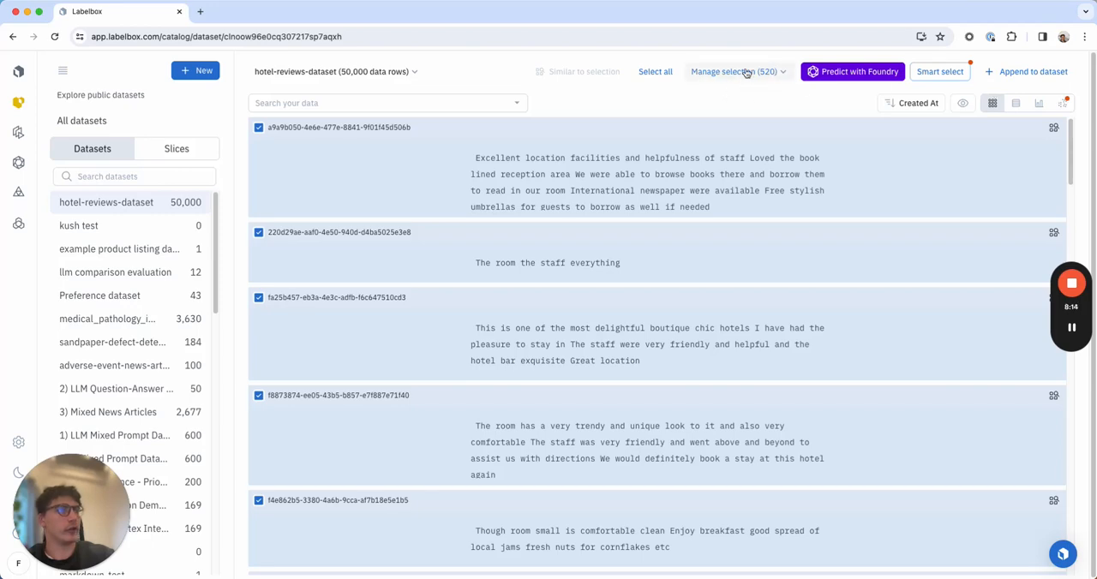
Start a Foundry prediction on the selected reviews with OpenAI GPT 4 and attach the hotel review demo ontology.
{"action": "left_click", "coordinate": [853, 74]}
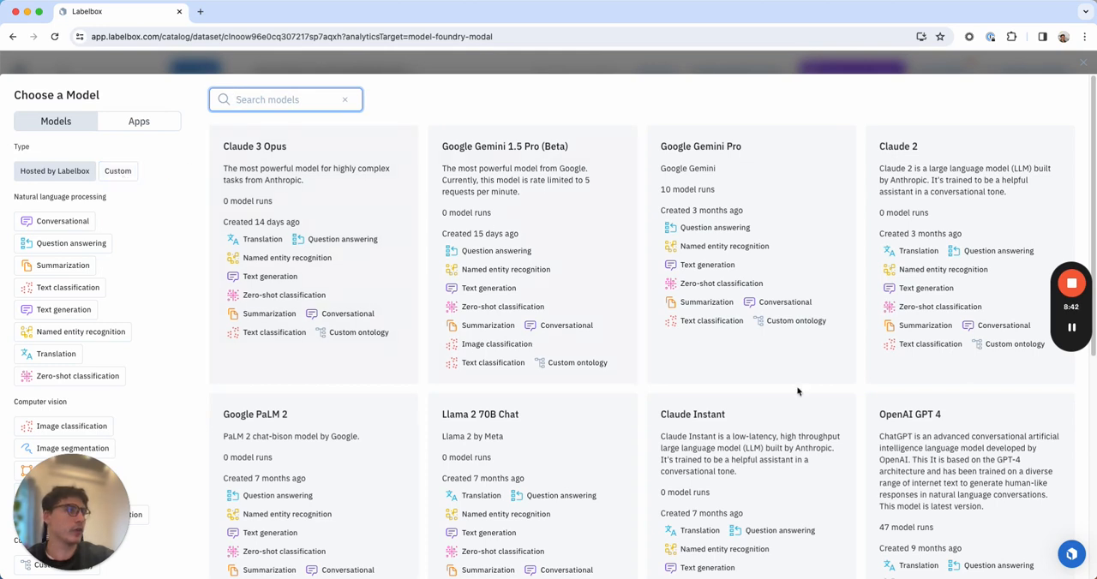
{"action": "left_click", "coordinate": [939, 437]}
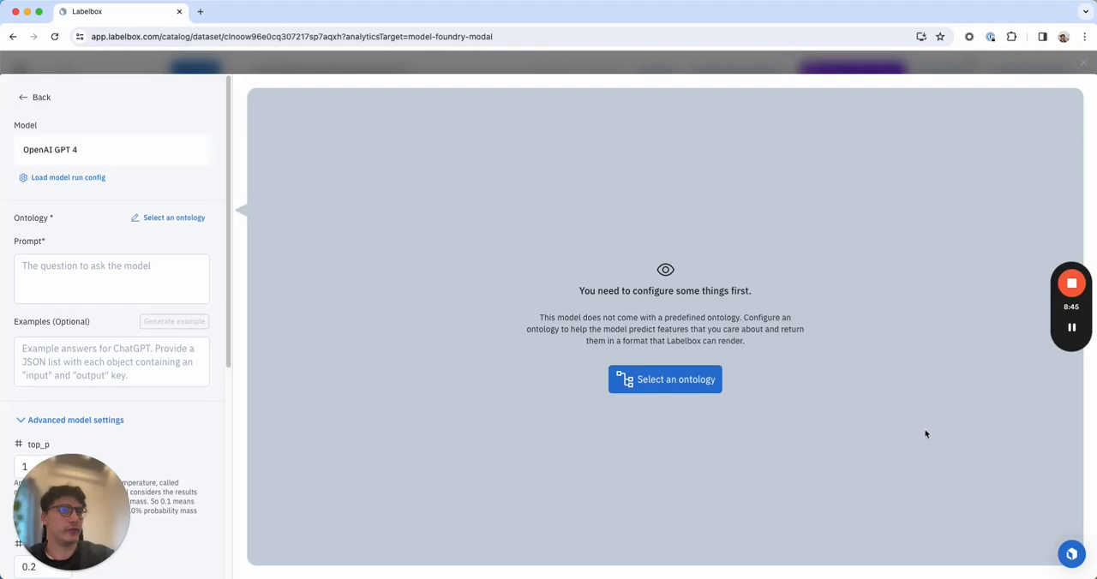
{"action": "left_click", "coordinate": [168, 220]}
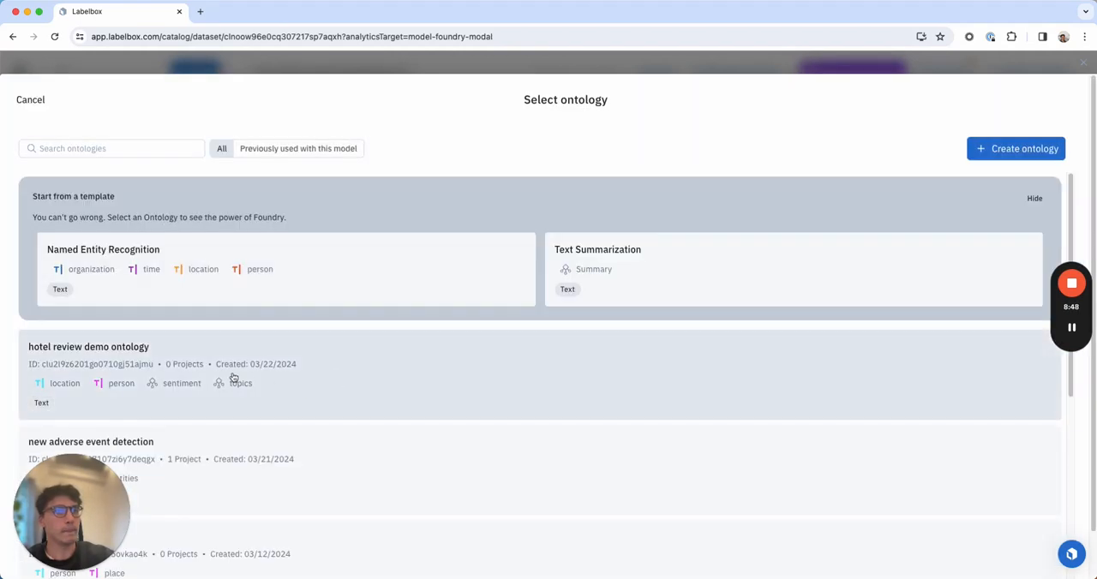
{"action": "left_click", "coordinate": [233, 378]}
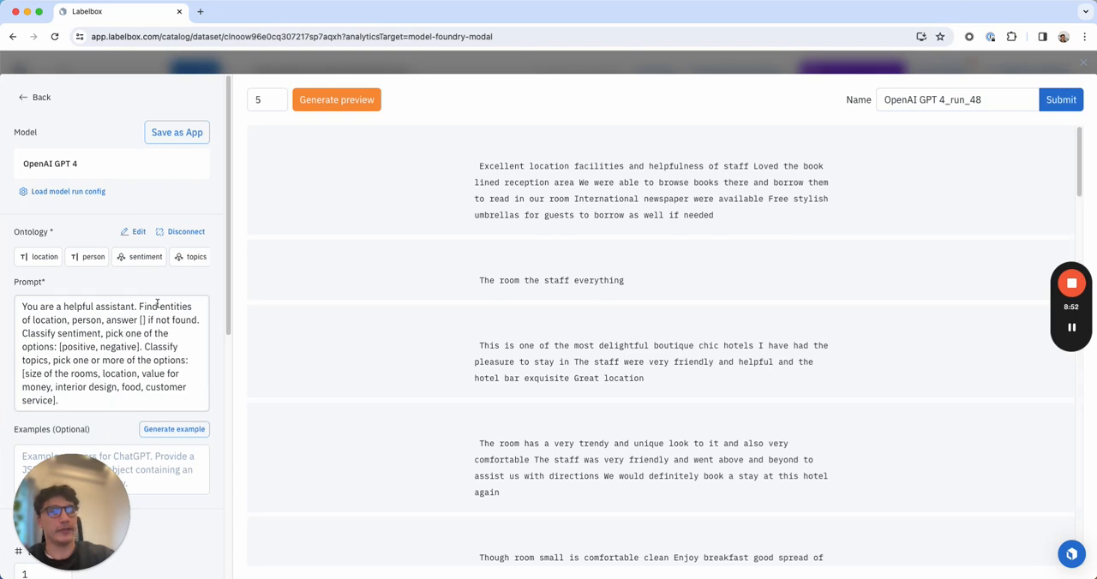
{"action": "left_click_drag", "start_coordinate": [24, 307], "coordinate": [108, 410]}
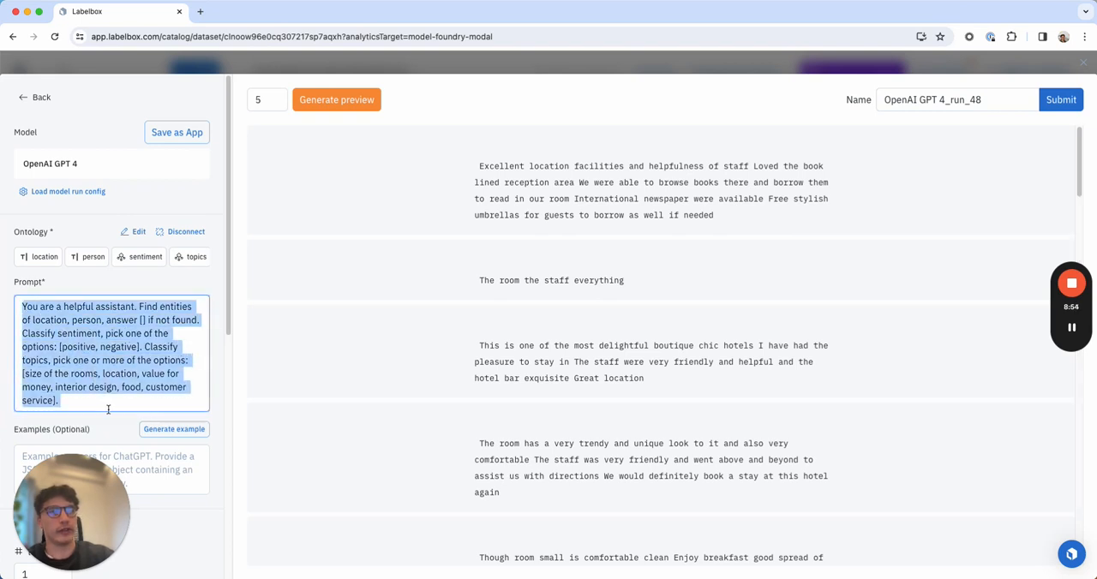
{"action": "left_click", "coordinate": [77, 403]}
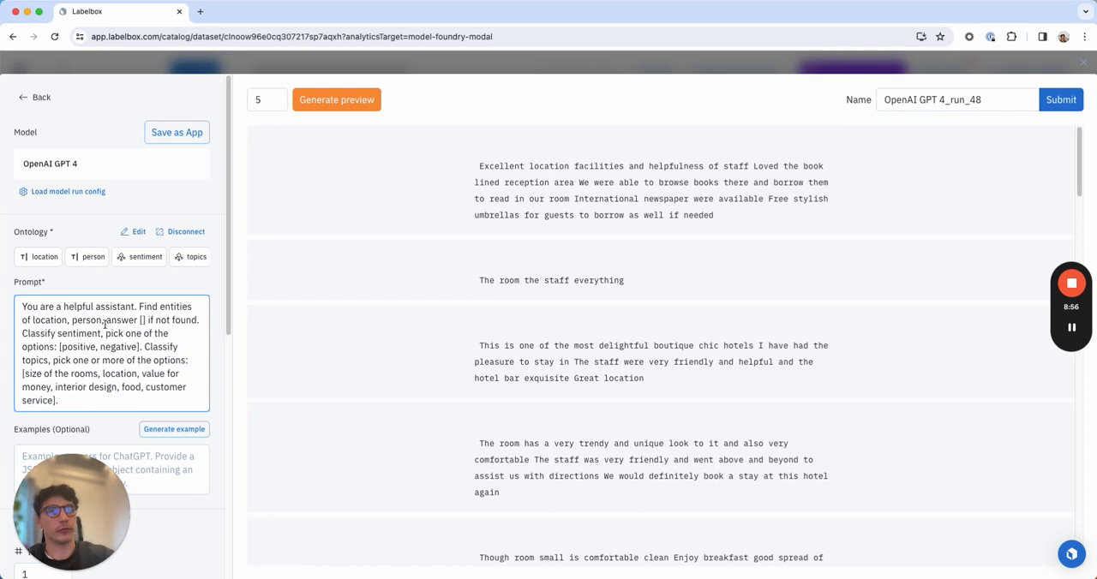
{"action": "key", "text": "Return"}
{"action": "key", "text": "Return"}
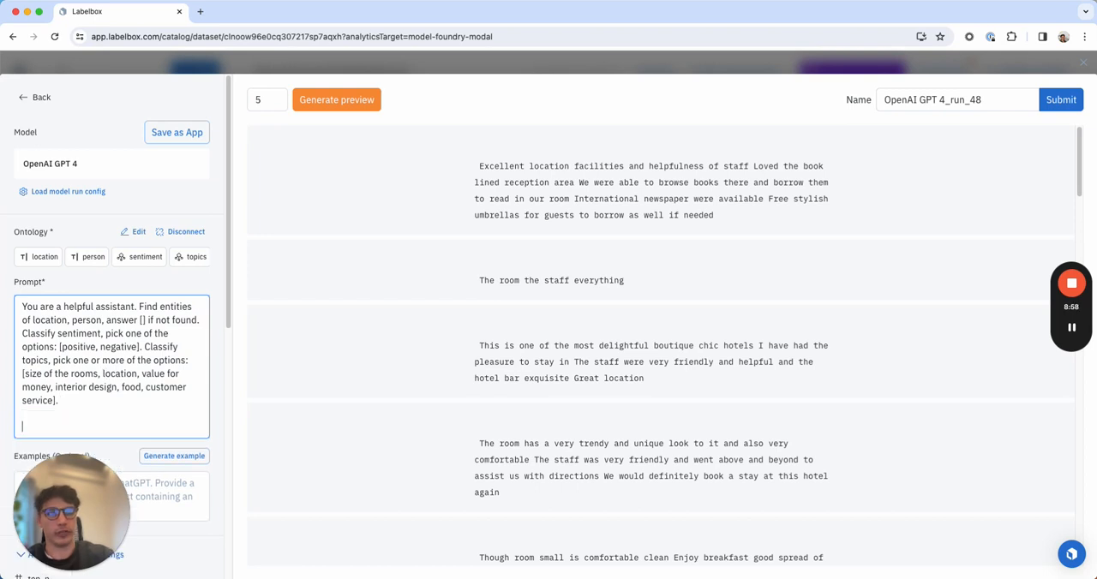
{"action": "type", "text": "addi"}
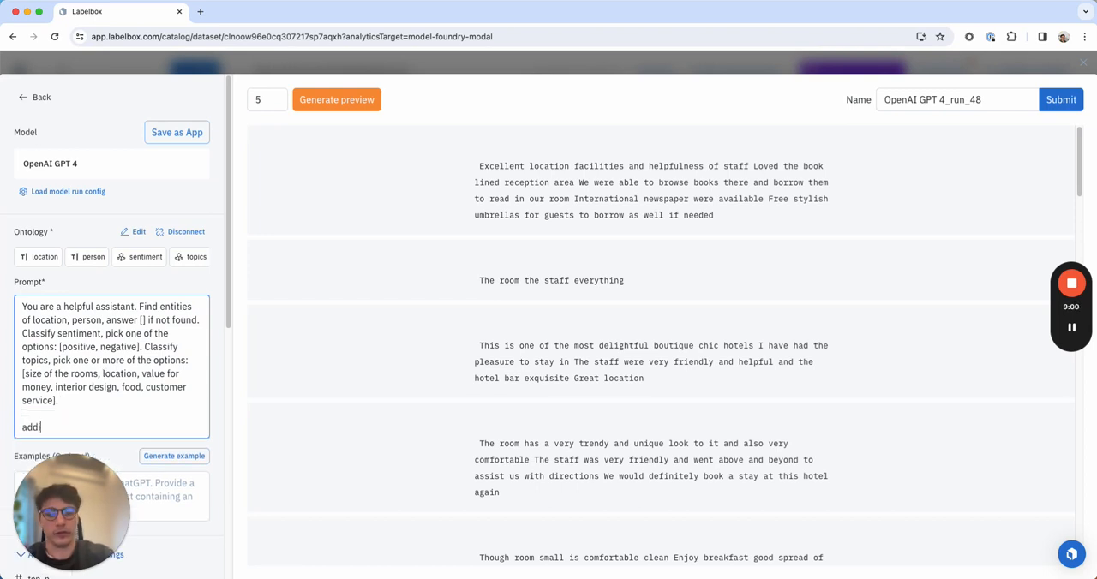
{"action": "type", "text": "tion"}
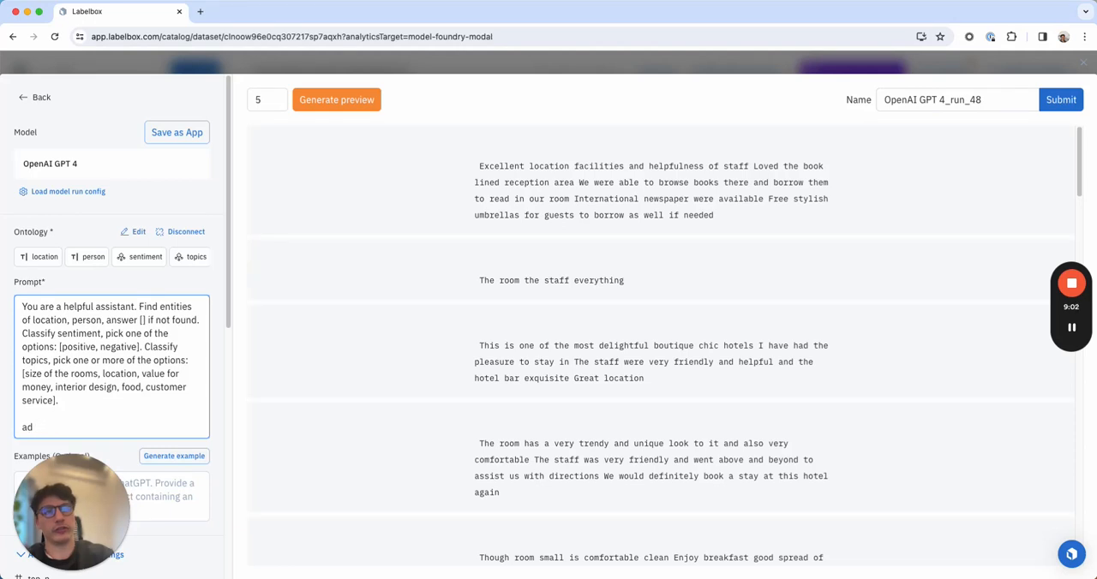
{"action": "key", "text": "BackSpace"}
{"action": "key", "text": "BackSpace"}
{"action": "key", "text": "BackSpace"}
{"action": "key", "text": "BackSpace"}
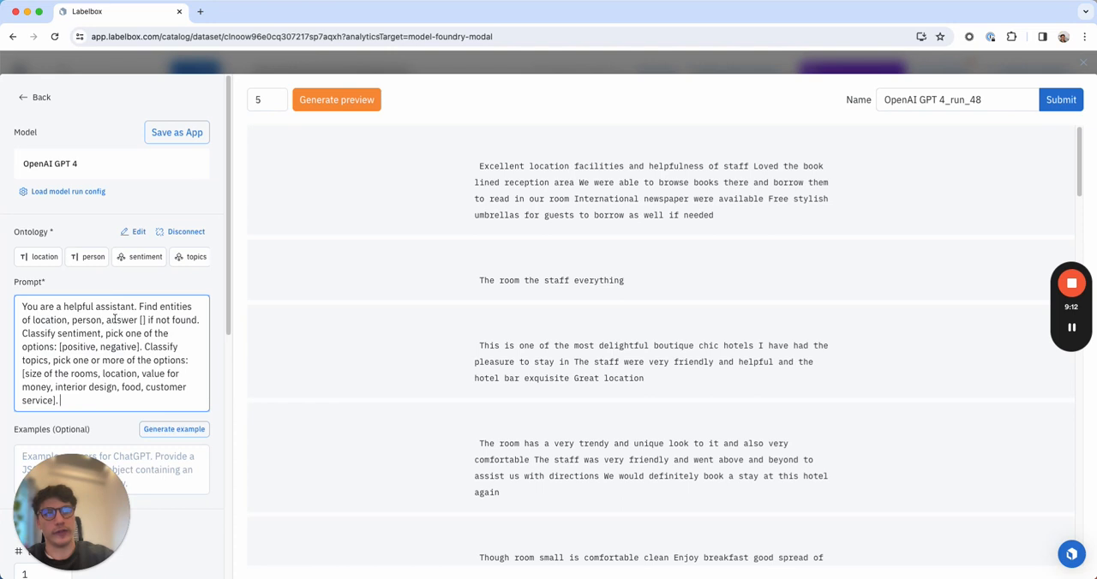
Generate a preview for 5 data rows and review the predicted sentiment and topics of each review.
{"action": "left_click", "coordinate": [346, 97]}
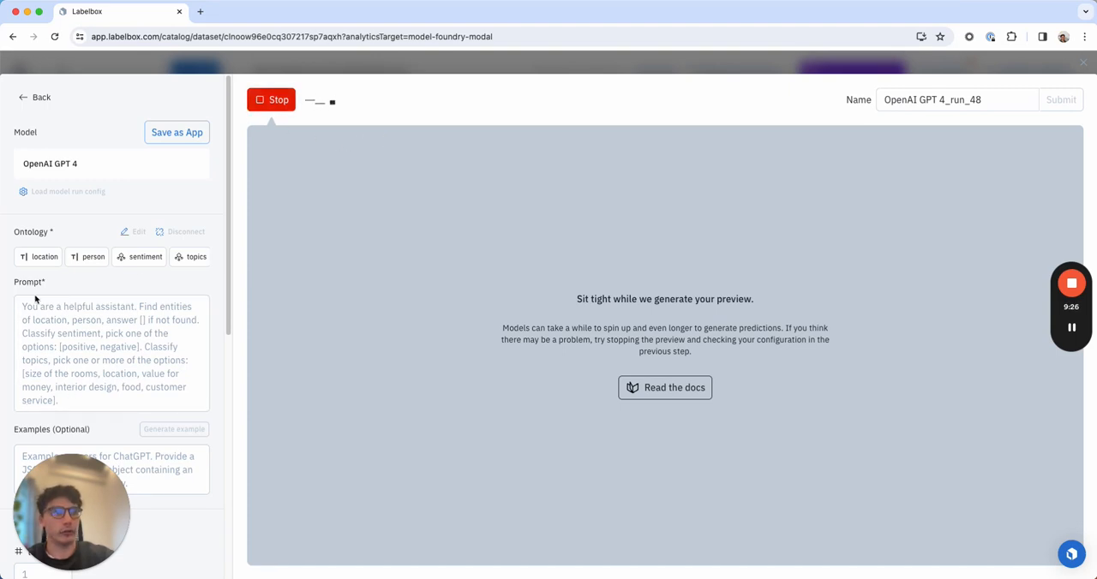
{"action": "scroll", "coordinate": [217, 363], "scroll_direction": "down", "scroll_amount": 10}
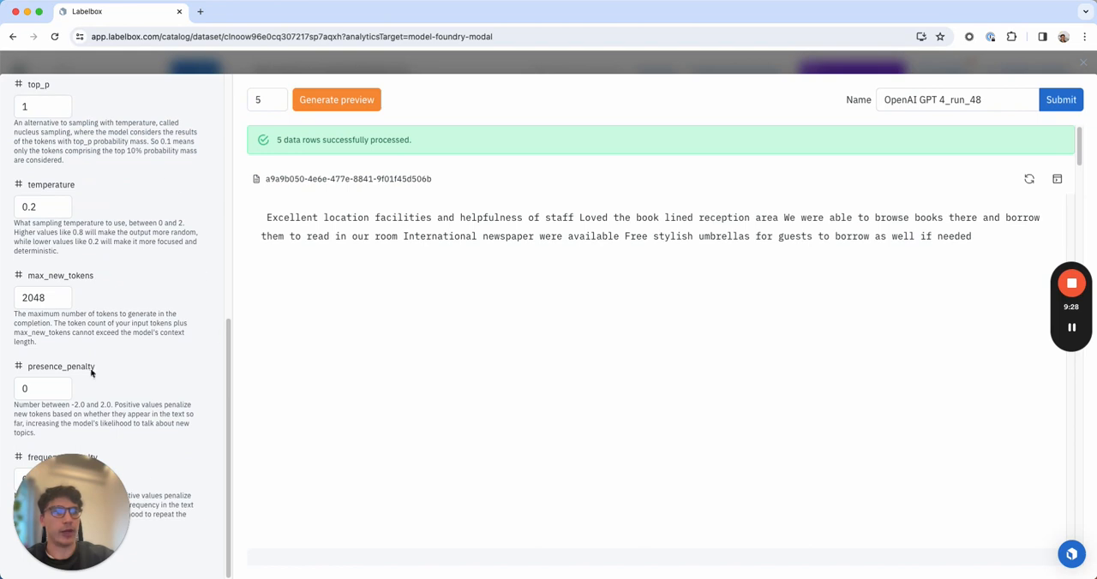
{"action": "scroll", "coordinate": [179, 313], "scroll_direction": "up", "scroll_amount": 10}
{"action": "scroll", "coordinate": [440, 350], "scroll_direction": "down", "scroll_amount": 5}
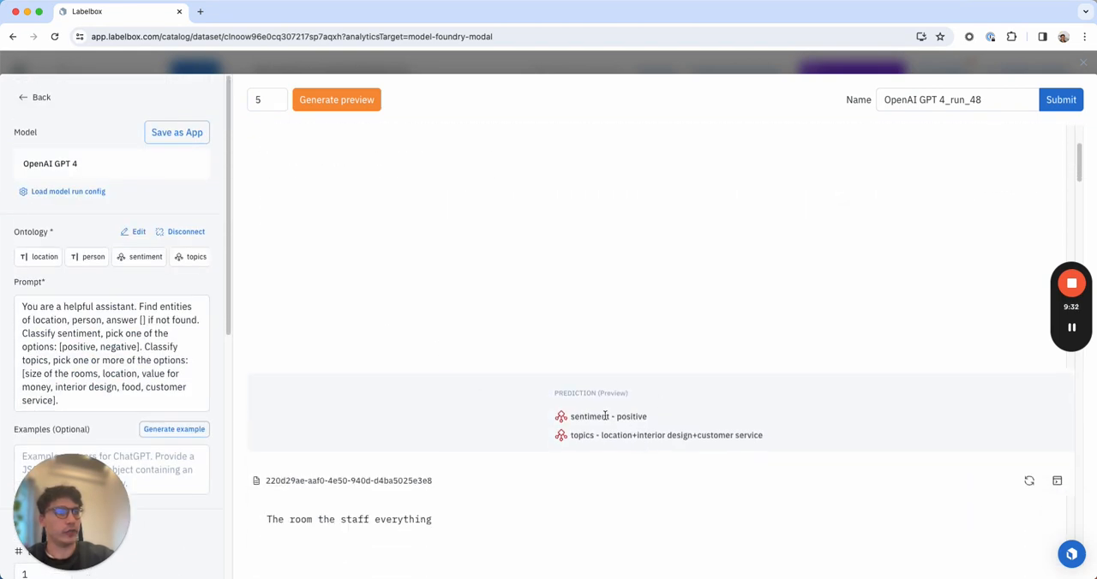
{"action": "scroll", "coordinate": [629, 434], "scroll_direction": "up", "scroll_amount": 5}
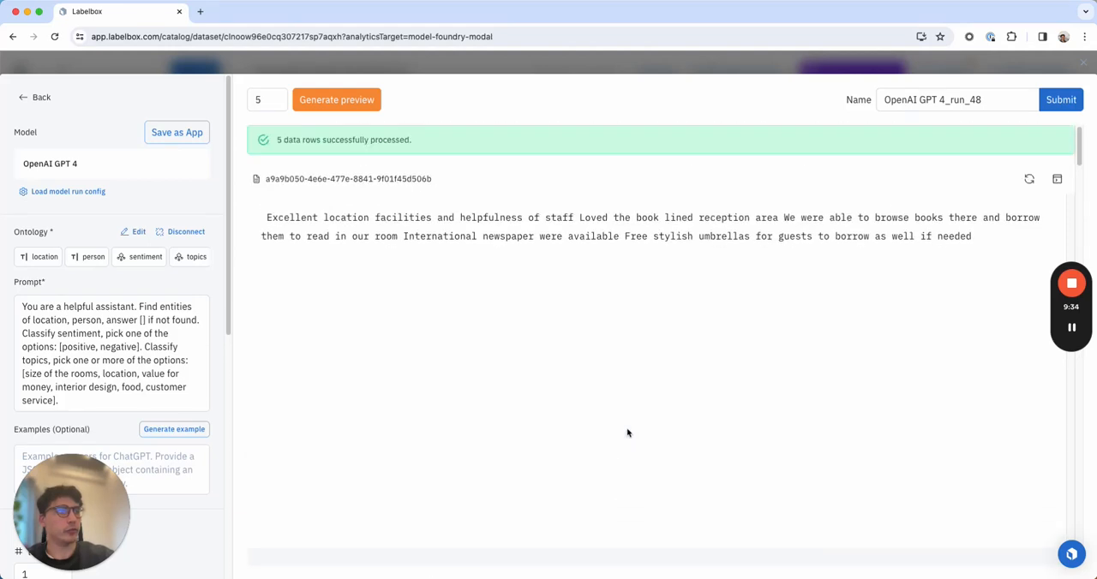
{"action": "scroll", "coordinate": [686, 286], "scroll_direction": "down", "scroll_amount": 5}
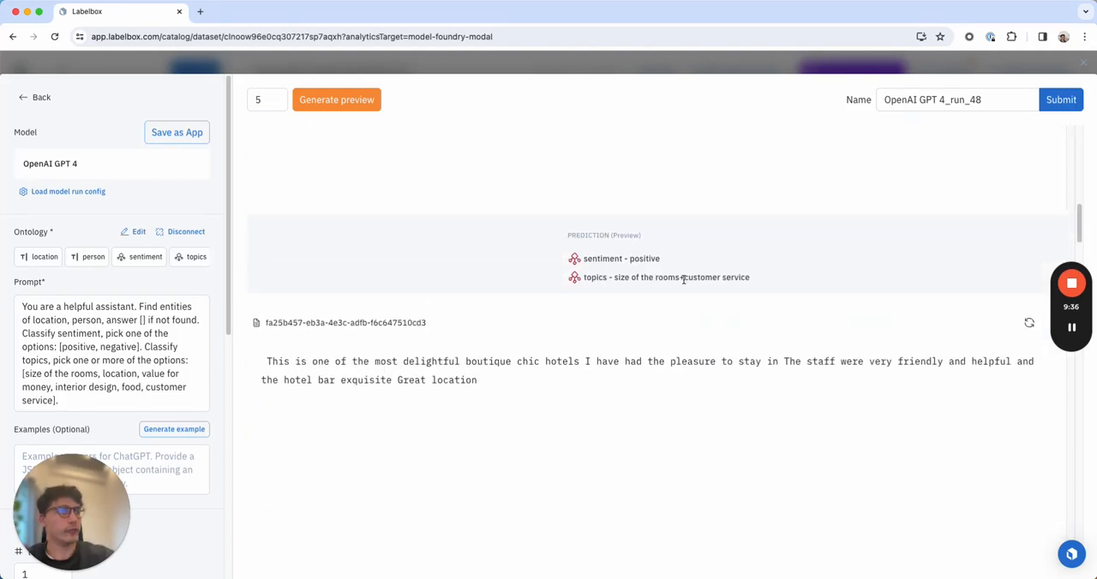
{"action": "scroll", "coordinate": [683, 279], "scroll_direction": "down", "scroll_amount": 5}
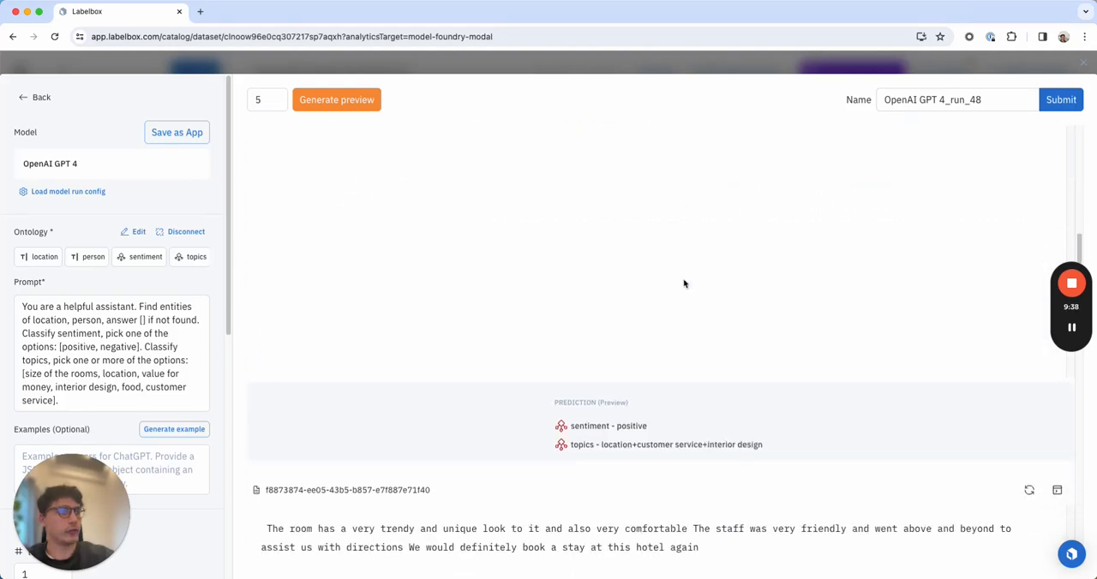
Name the model run "OpenAI GPT 4_run Hotel Demo Run" and submit it.
{"action": "left_click", "coordinate": [994, 101]}
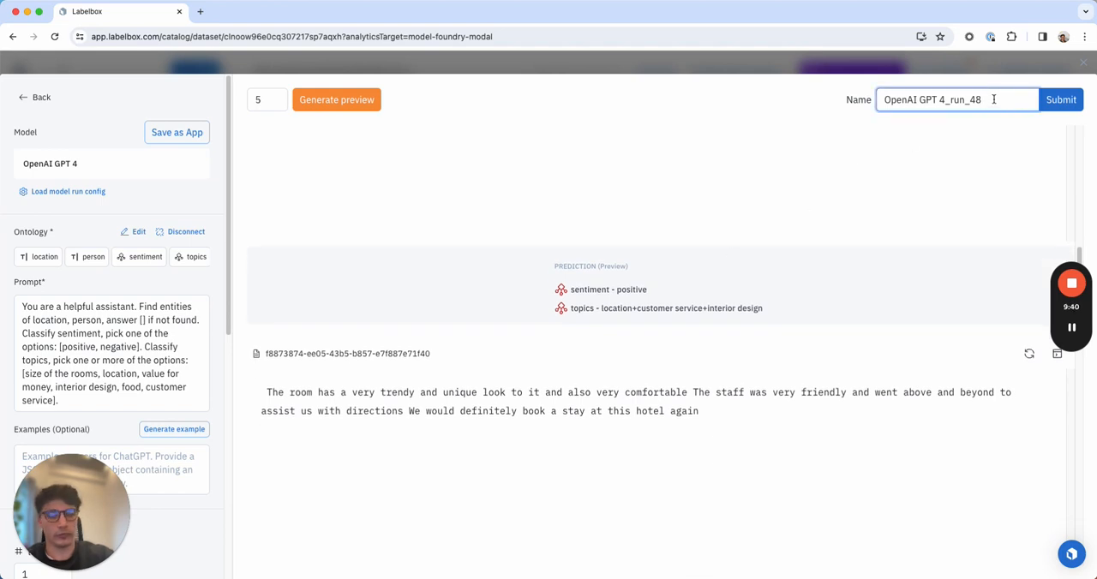
{"action": "key", "text": "BackSpace"}
{"action": "key", "text": "BackSpace"}
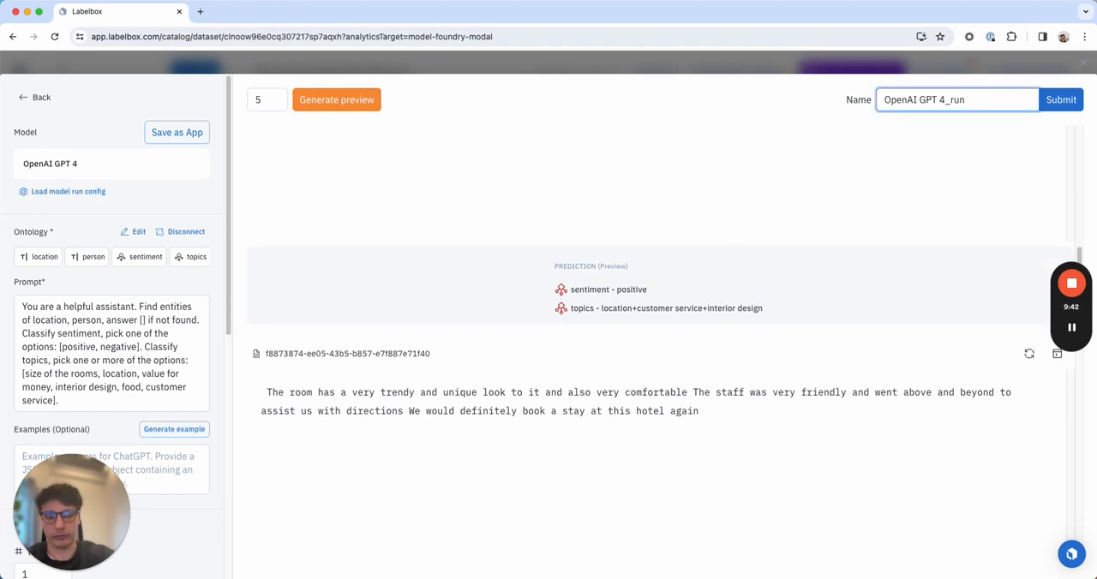
{"action": "type", "text": "Hotel Demo Run"}
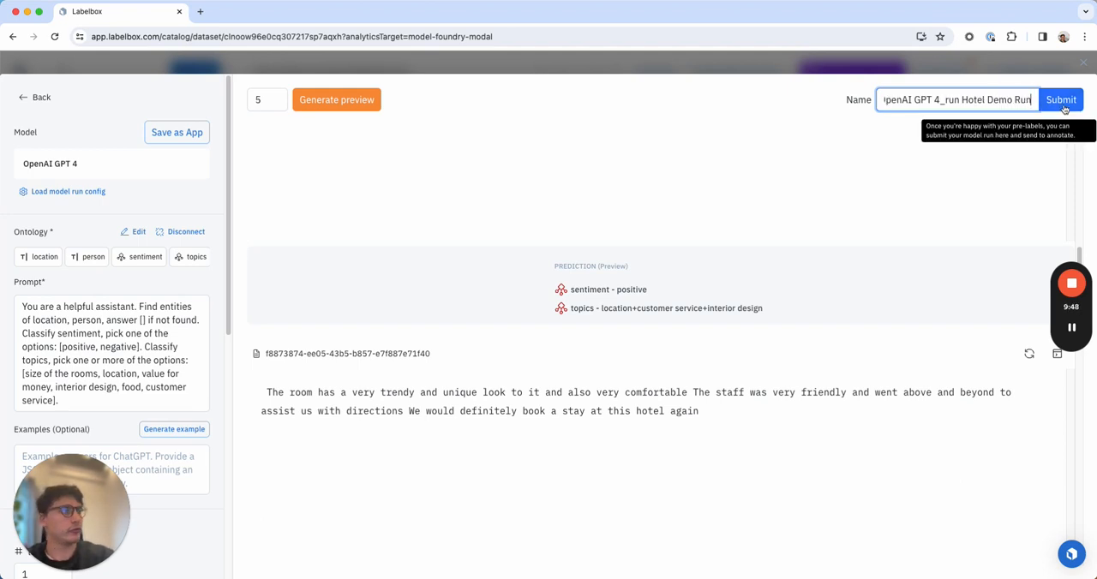
{"action": "left_click", "coordinate": [1062, 101]}
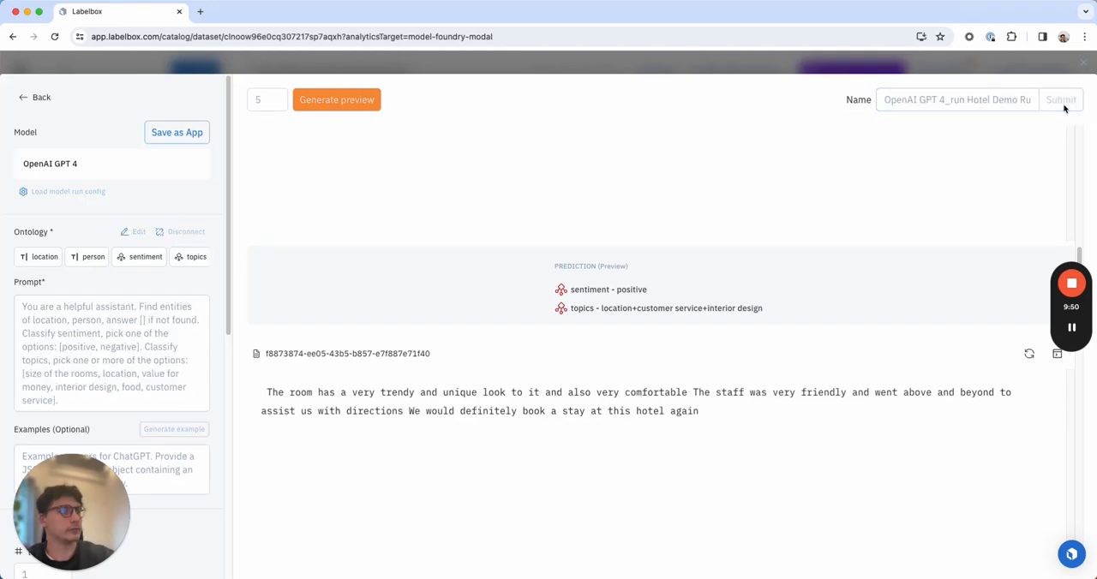
Open the Hotel Demo Run inferencing job's data rows in the Catalog from the notifications and dismiss the job pop-up.
{"action": "left_click", "coordinate": [922, 492]}
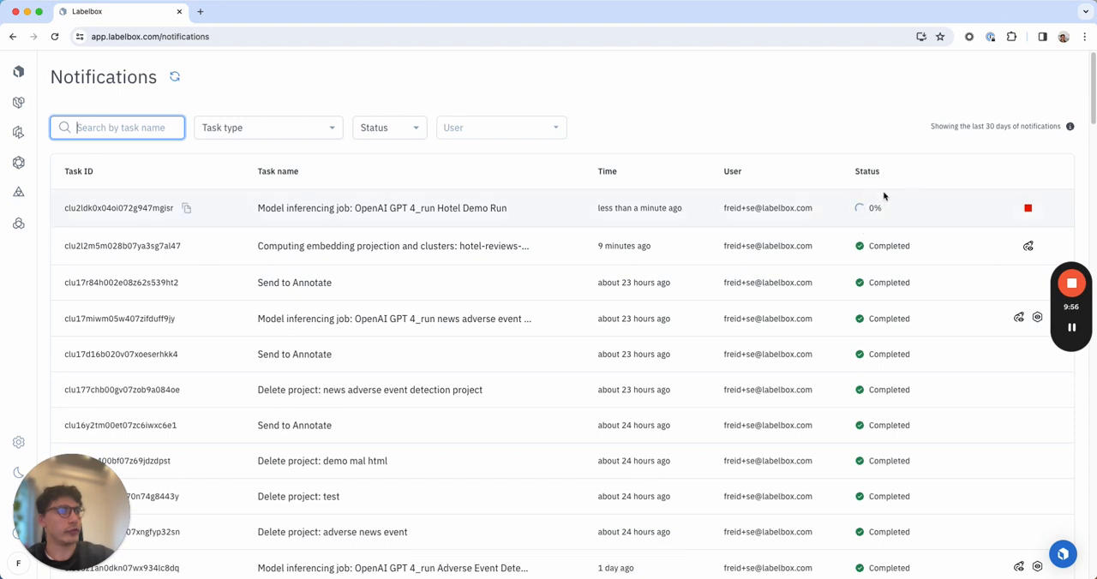
{"action": "mouse_move", "coordinate": [1072, 334]}
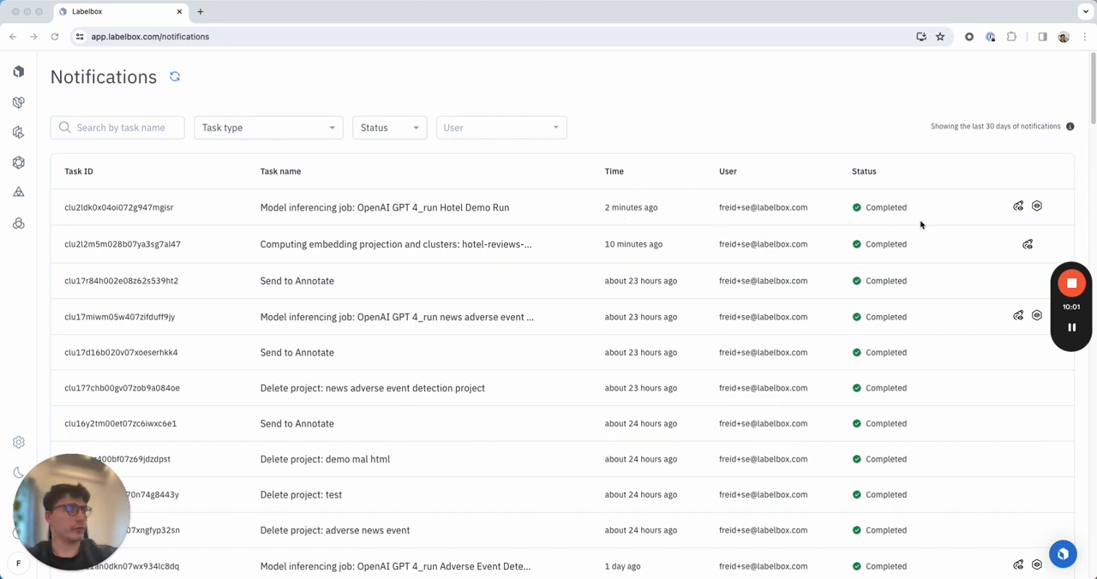
{"action": "left_click", "coordinate": [1018, 211]}
{"action": "left_click", "coordinate": [1018, 208]}
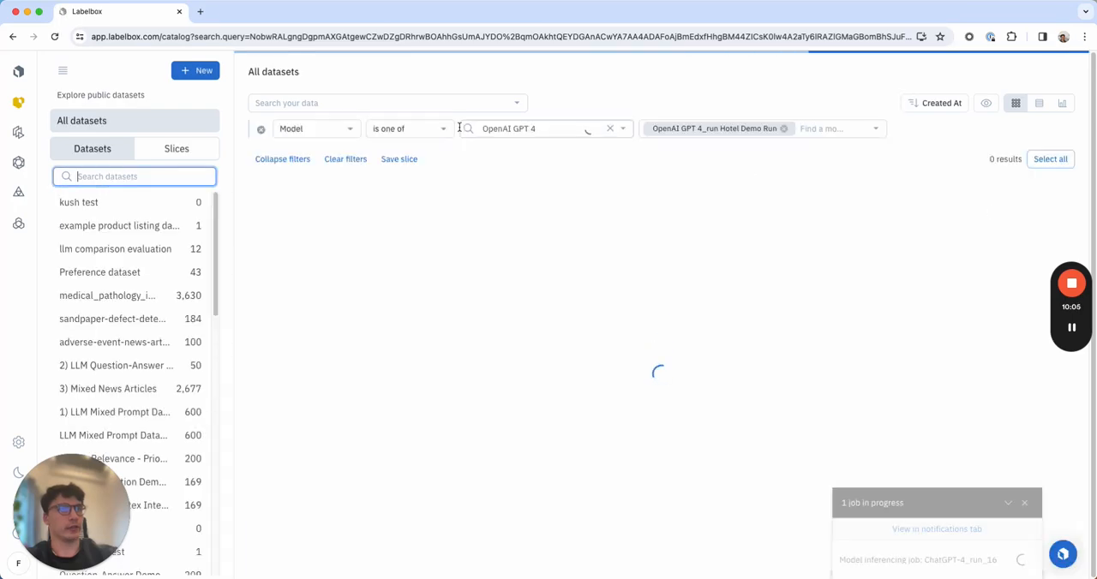
{"action": "left_click", "coordinate": [1025, 504]}
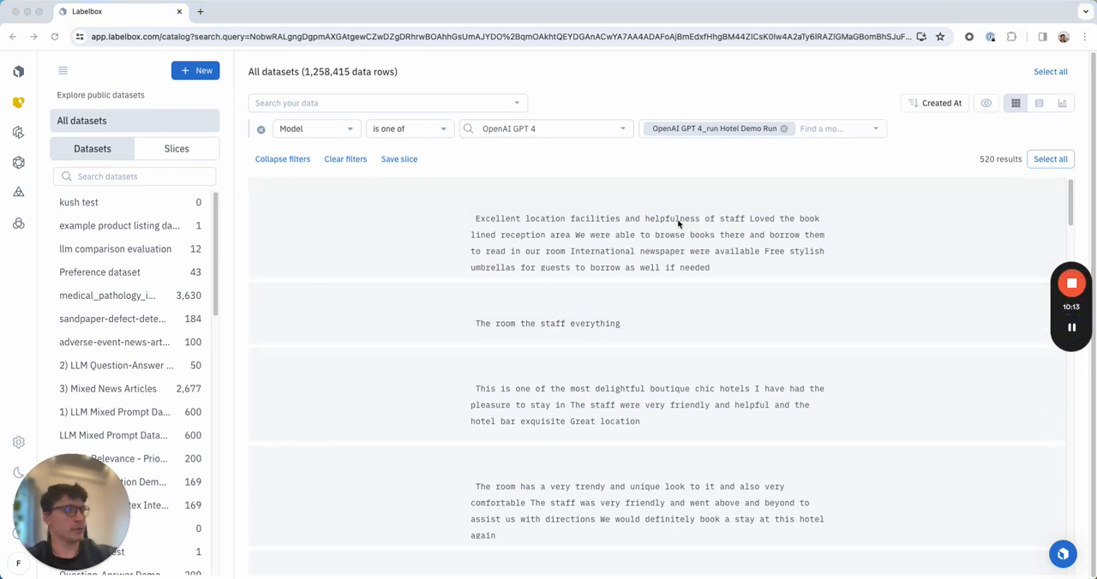
Inspect the first review's predicted topics and sentiment, with the annotations collapsed, and close the data row's details.
{"action": "left_click", "coordinate": [624, 240]}
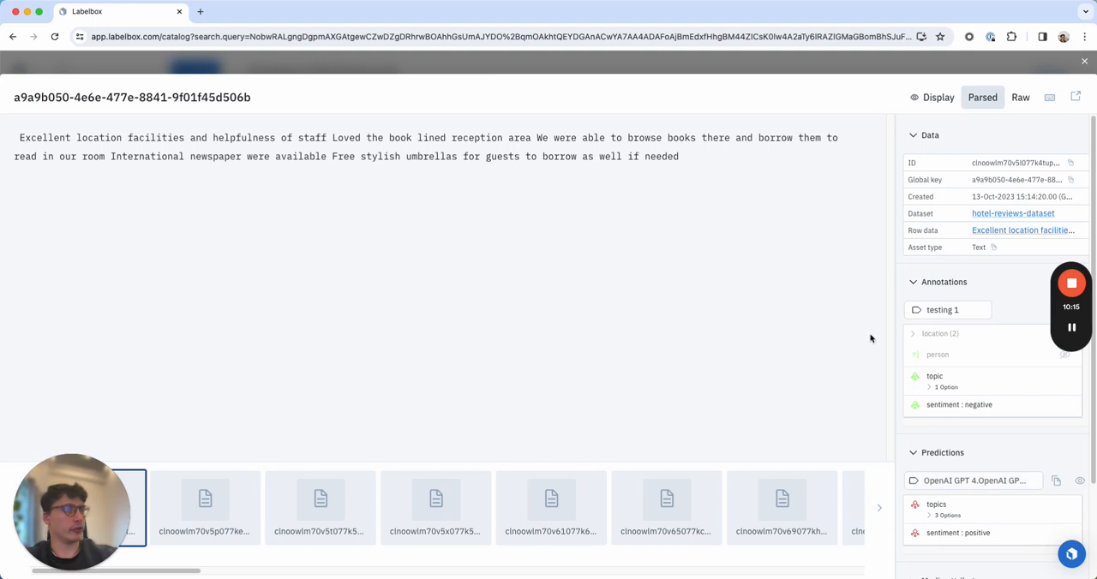
{"action": "left_click", "coordinate": [914, 285]}
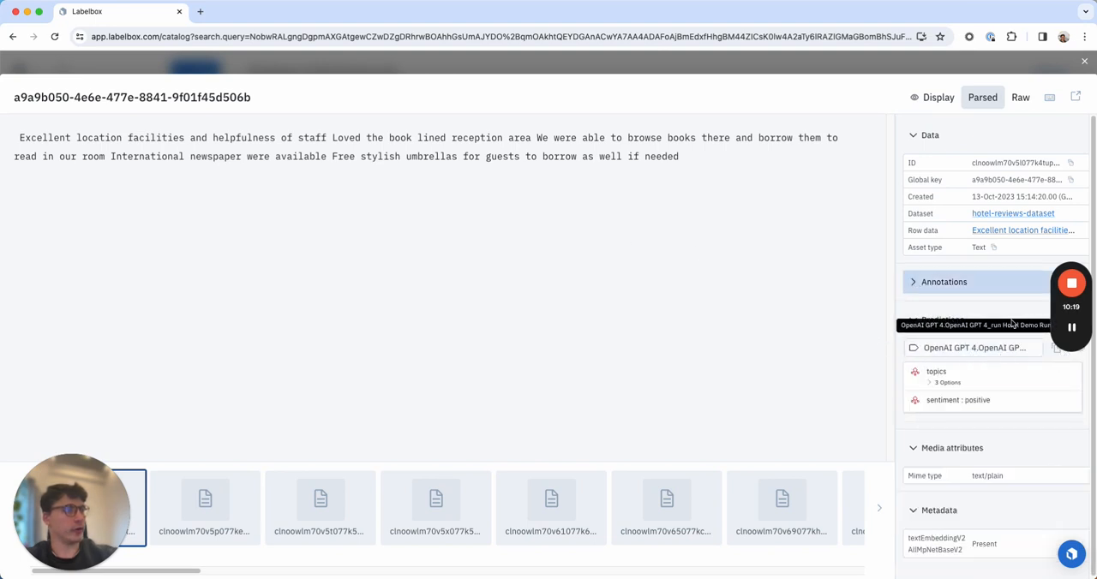
{"action": "left_click", "coordinate": [930, 383]}
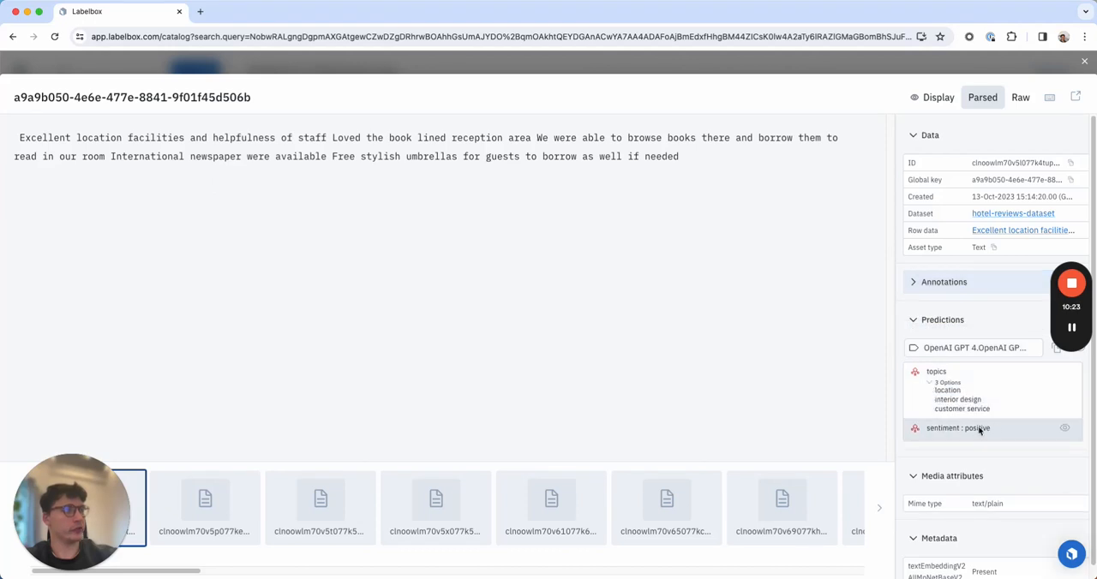
{"action": "left_click", "coordinate": [1087, 66]}
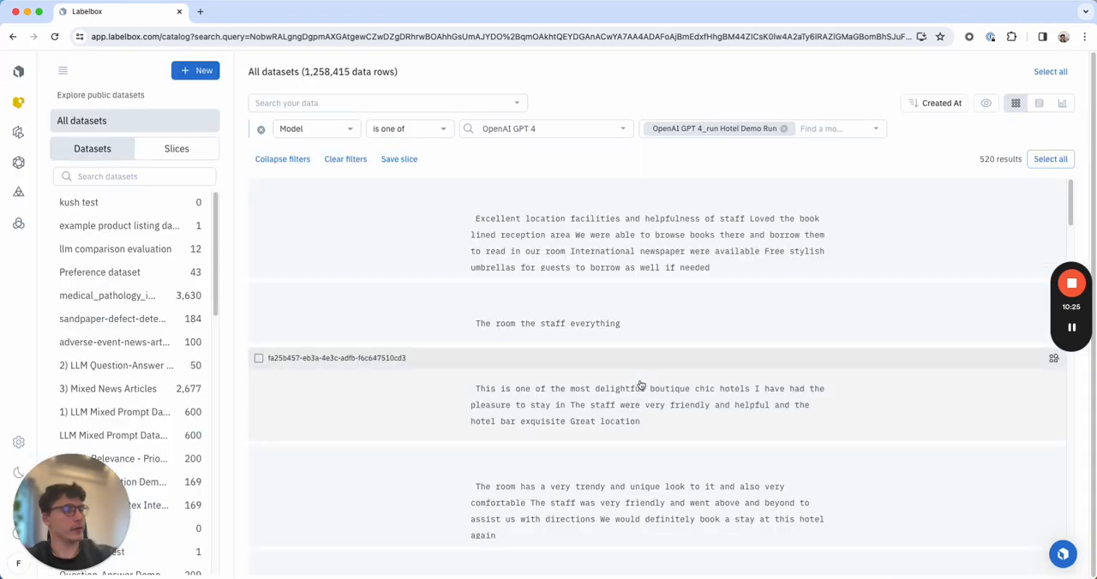
Inspect the predicted topics of the review that names a staff member and close the data row's details.
{"action": "scroll", "coordinate": [641, 384], "scroll_direction": "down", "scroll_amount": 8}
{"action": "scroll", "coordinate": [641, 385], "scroll_direction": "down", "scroll_amount": 10}
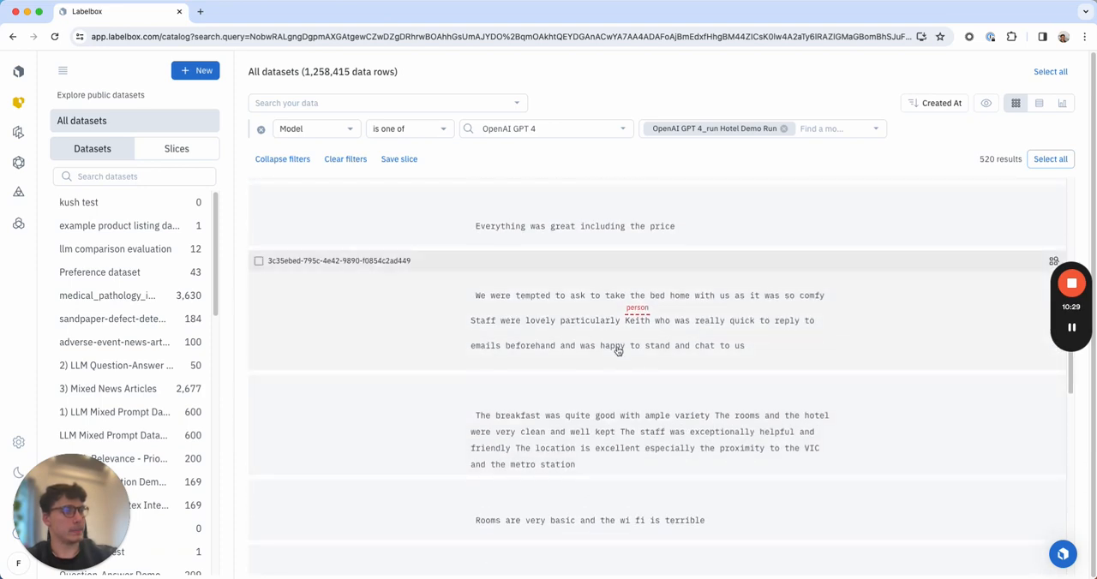
{"action": "left_click", "coordinate": [627, 346]}
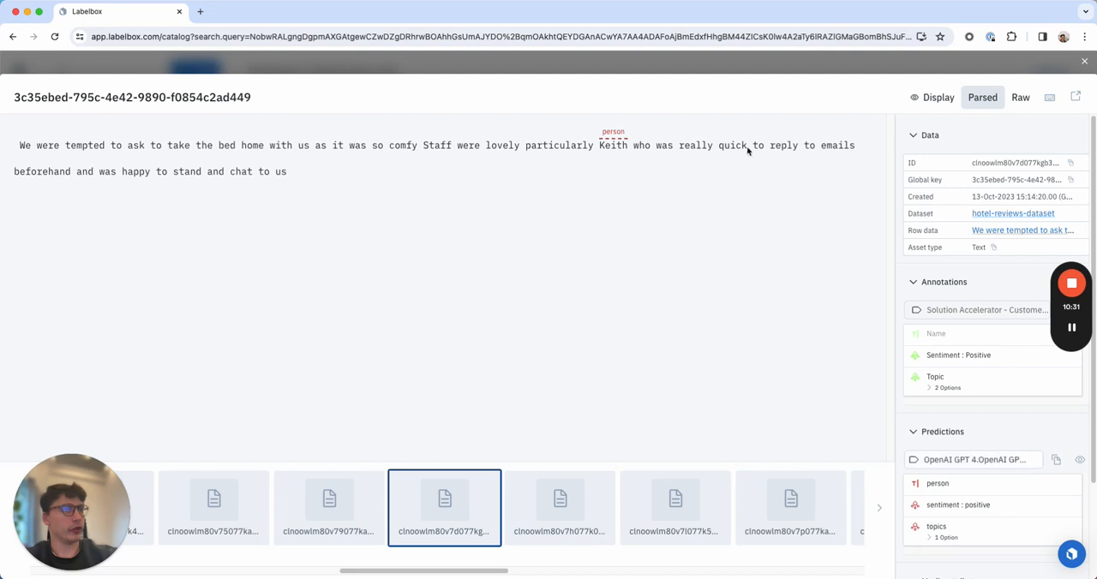
{"action": "left_click", "coordinate": [931, 537]}
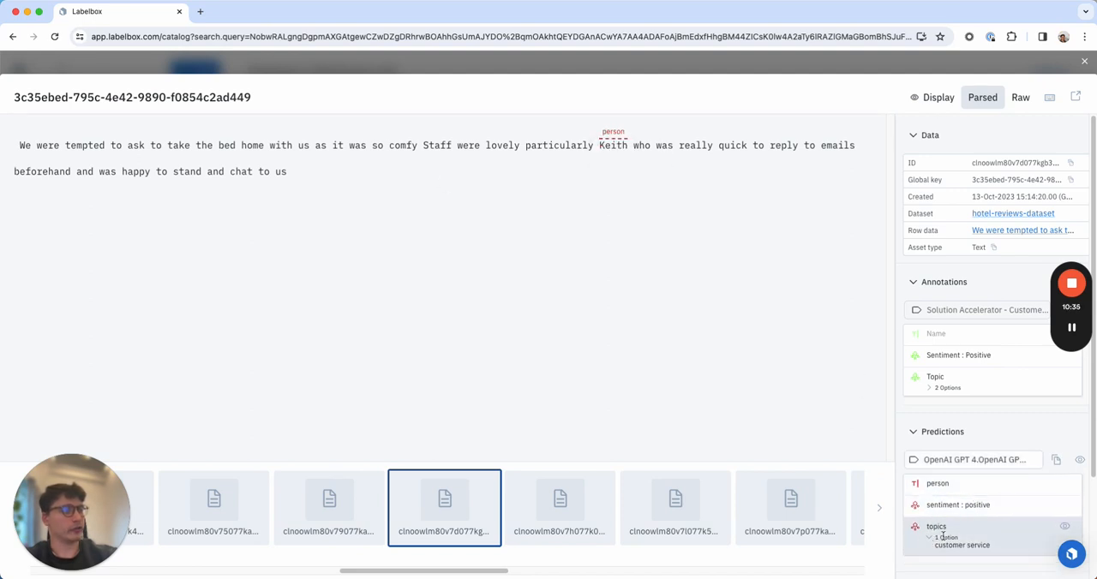
{"action": "left_click", "coordinate": [1087, 62]}
{"action": "scroll", "coordinate": [542, 307], "scroll_direction": "down", "scroll_amount": 5}
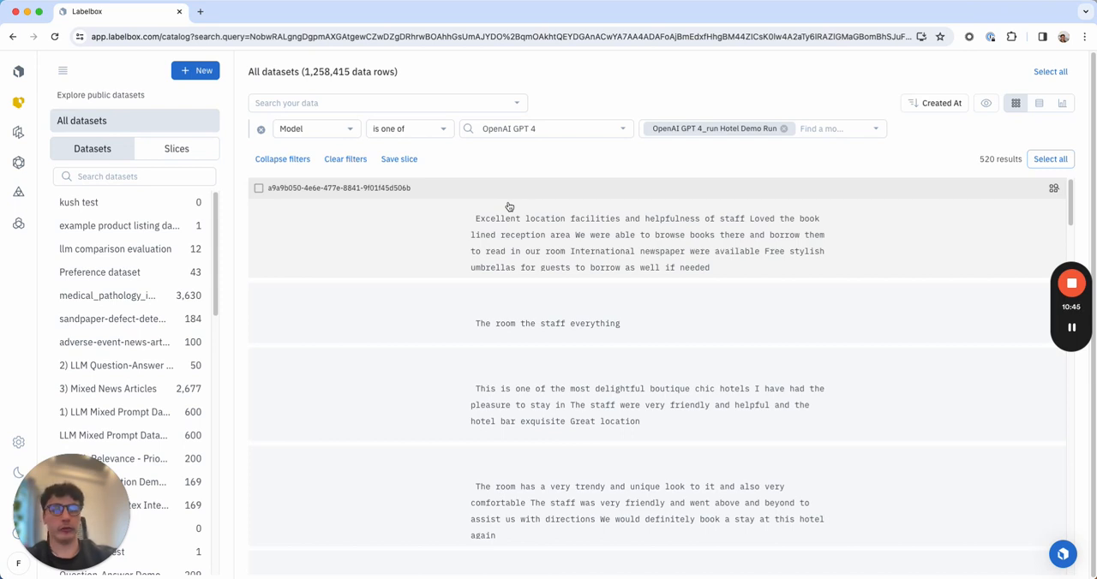
Create a Text annotation project named "hotel demo mal", keeping the Benchmarks quality mode.
{"action": "mouse_move", "coordinate": [18, 135]}
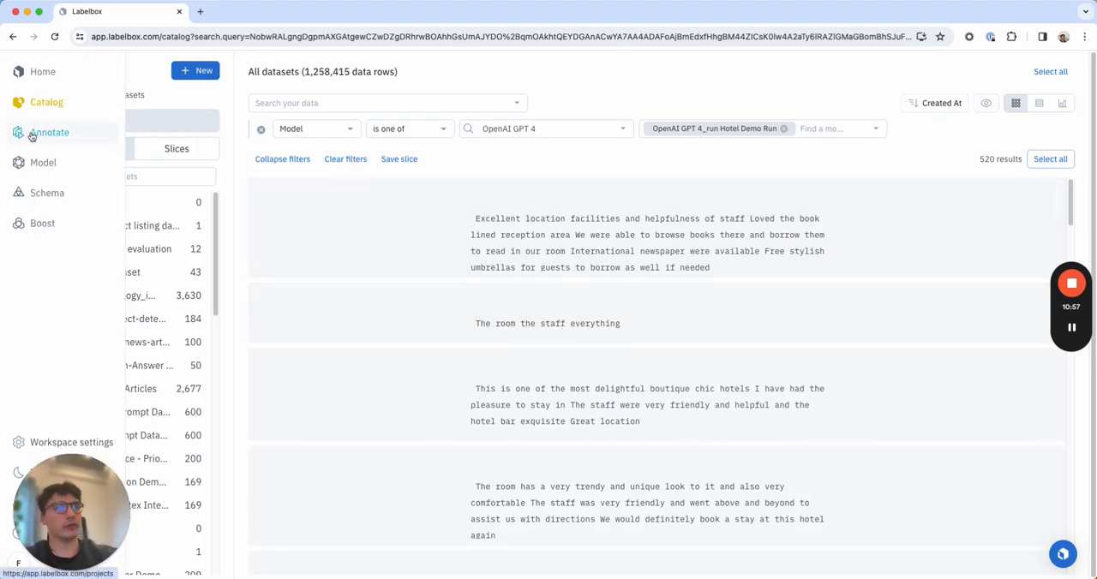
{"action": "left_click", "coordinate": [20, 135]}
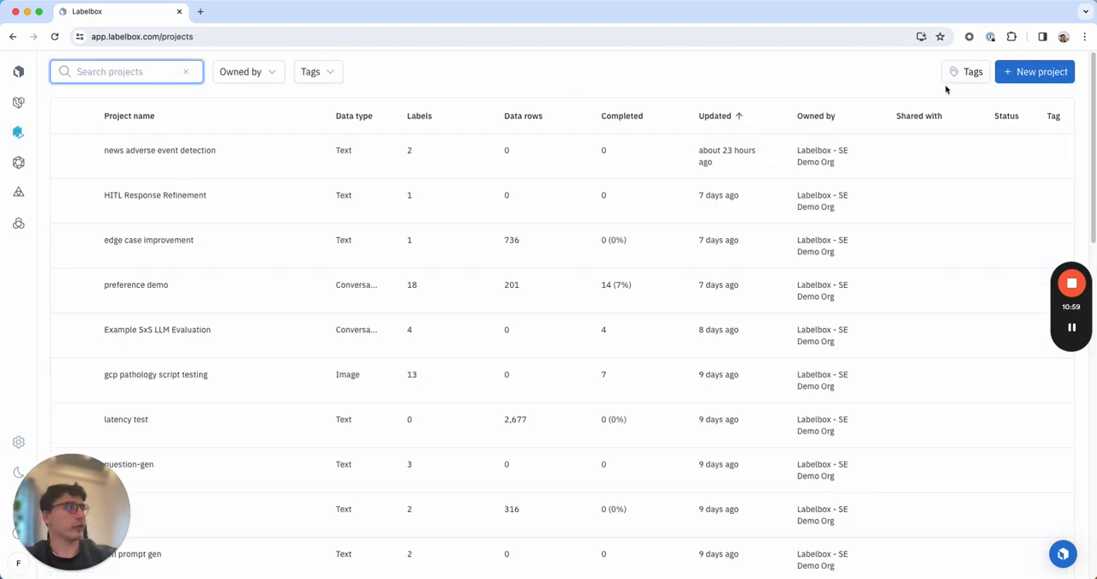
{"action": "left_click", "coordinate": [1021, 77]}
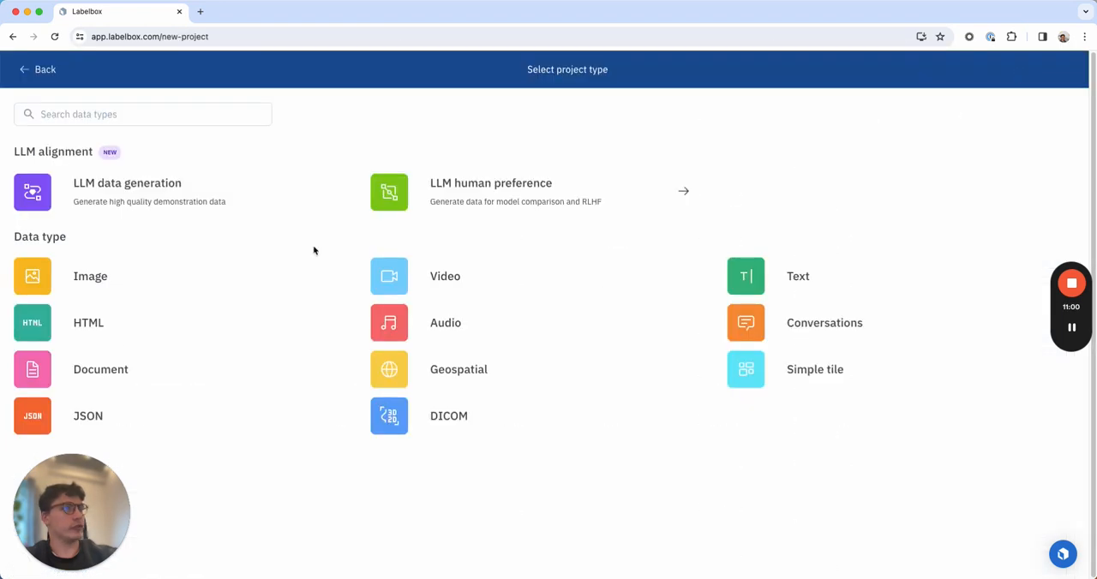
{"action": "left_click", "coordinate": [836, 283]}
{"action": "left_click", "coordinate": [494, 197]}
{"action": "type", "text": "h"}
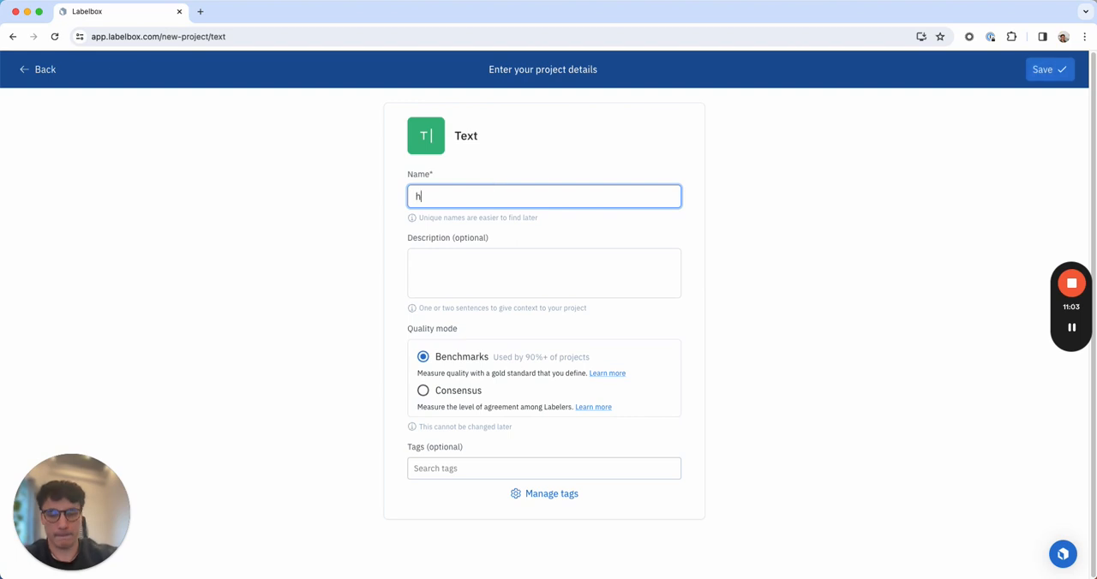
{"action": "type", "text": "otel demo"}
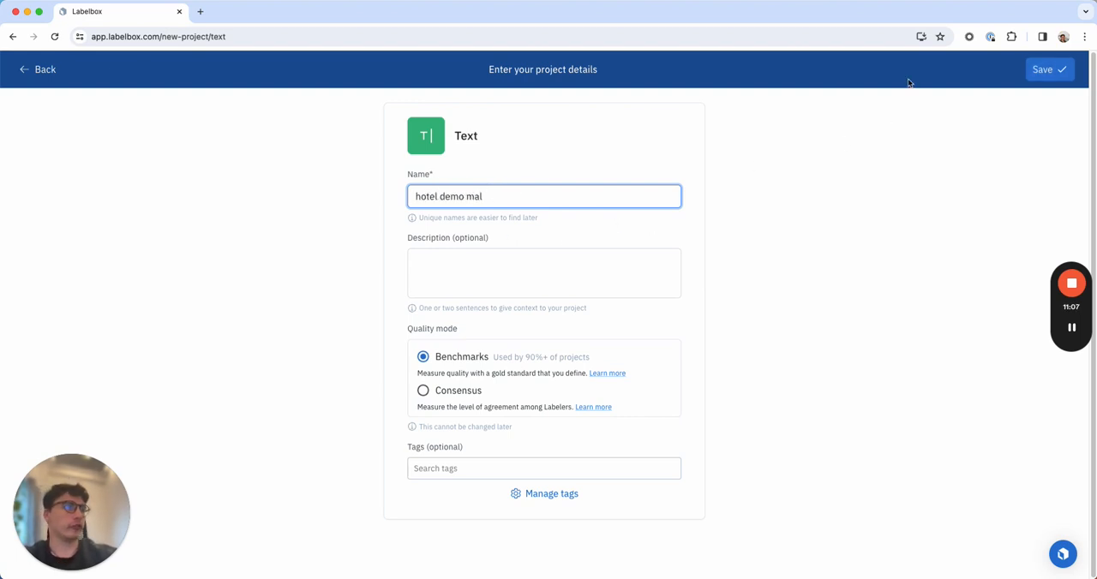
{"action": "type", "text": " mal"}
{"action": "left_click", "coordinate": [1053, 73]}
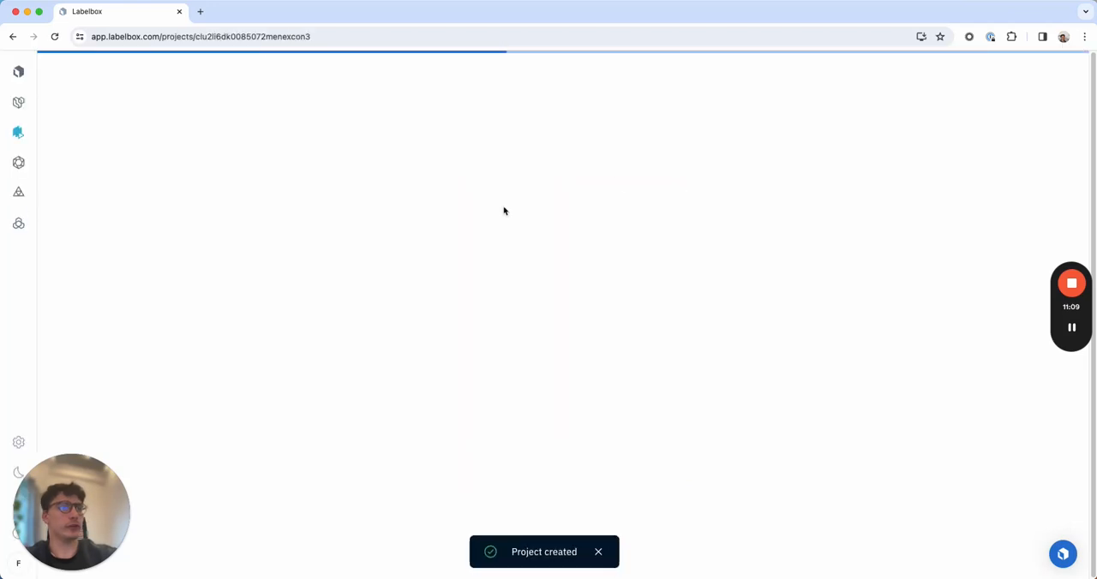
{"action": "left_click", "coordinate": [1013, 505]}
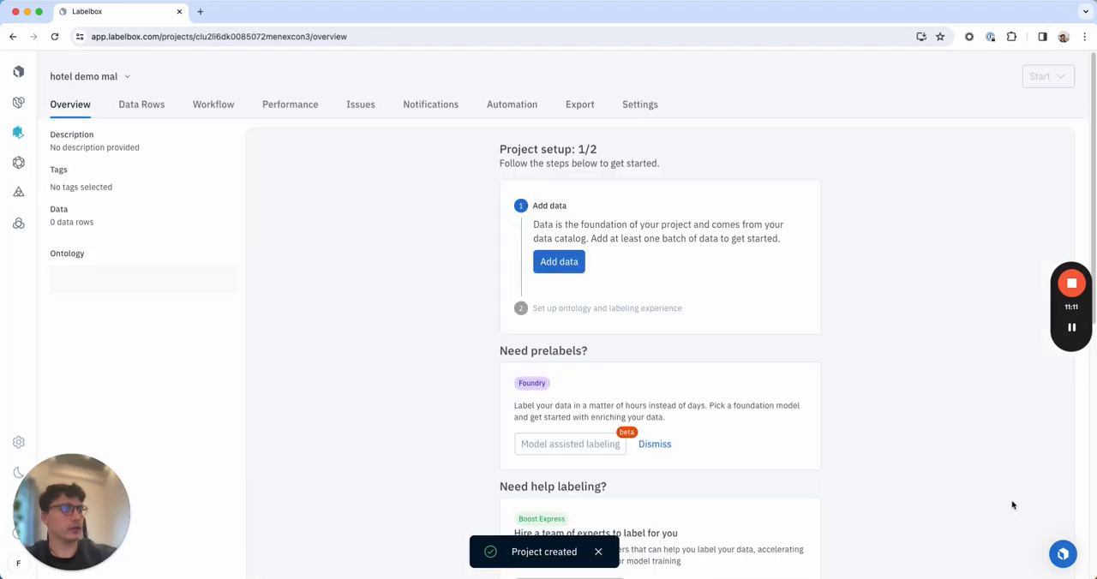
Set up the project with the Standard text editor and the hotel review demo ontology, and dismiss the job pop-up.
{"action": "left_click", "coordinate": [102, 313]}
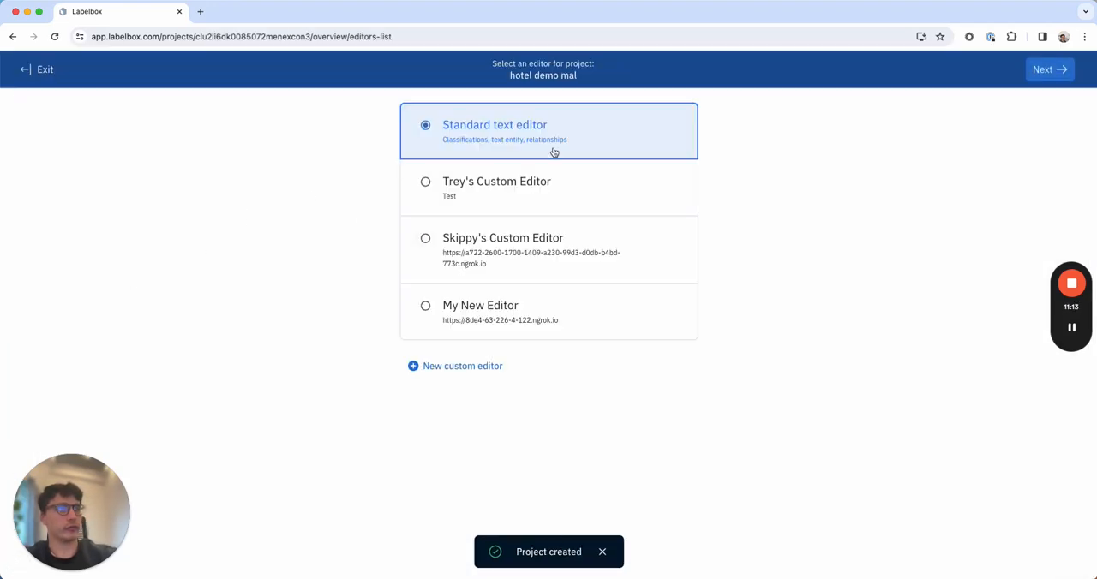
{"action": "left_click", "coordinate": [1061, 69]}
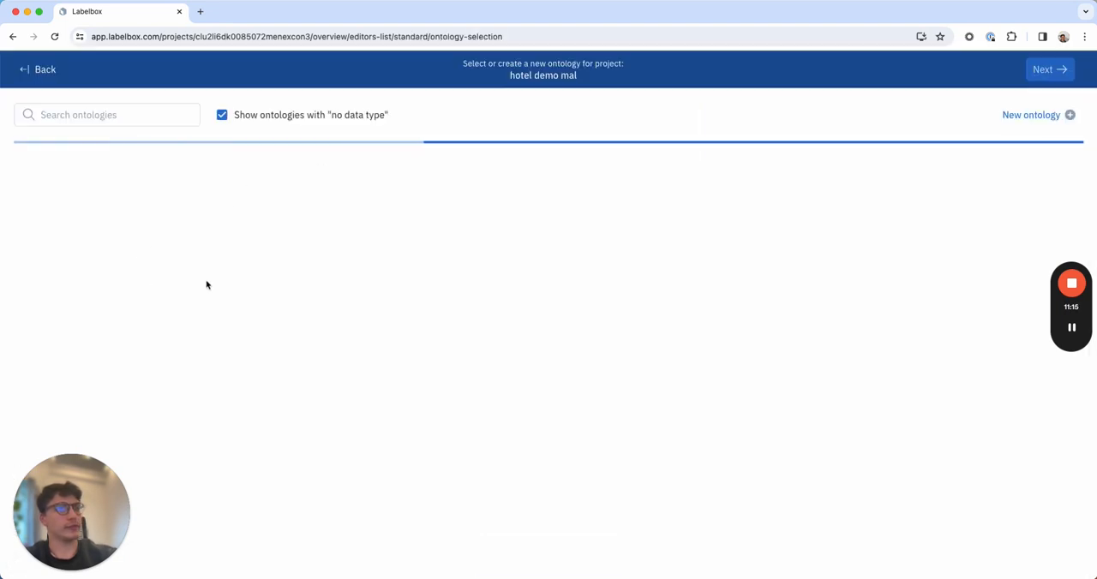
{"action": "left_click", "coordinate": [257, 165]}
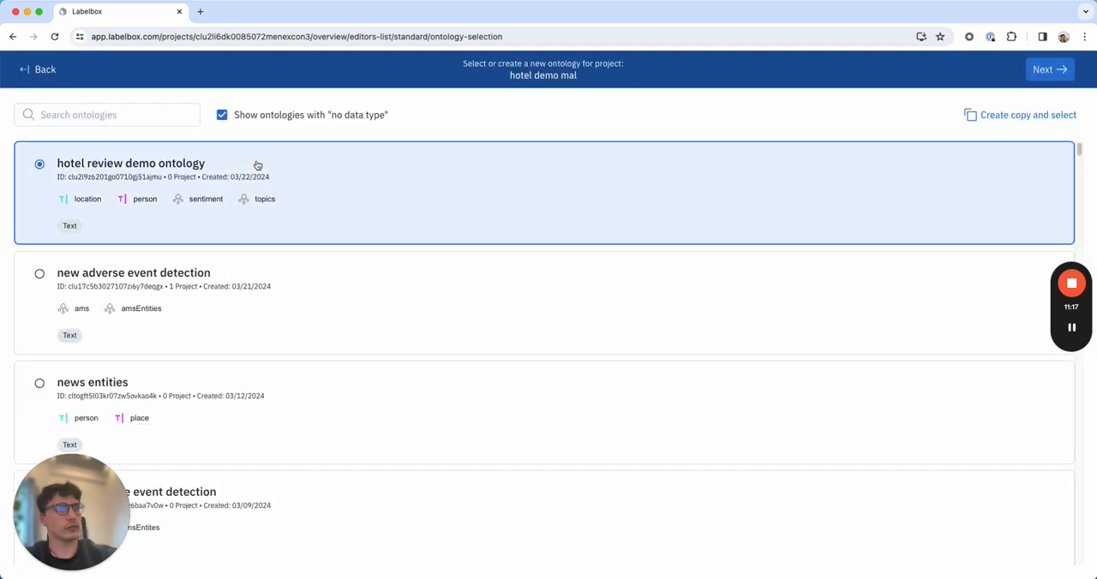
{"action": "left_click", "coordinate": [1061, 71]}
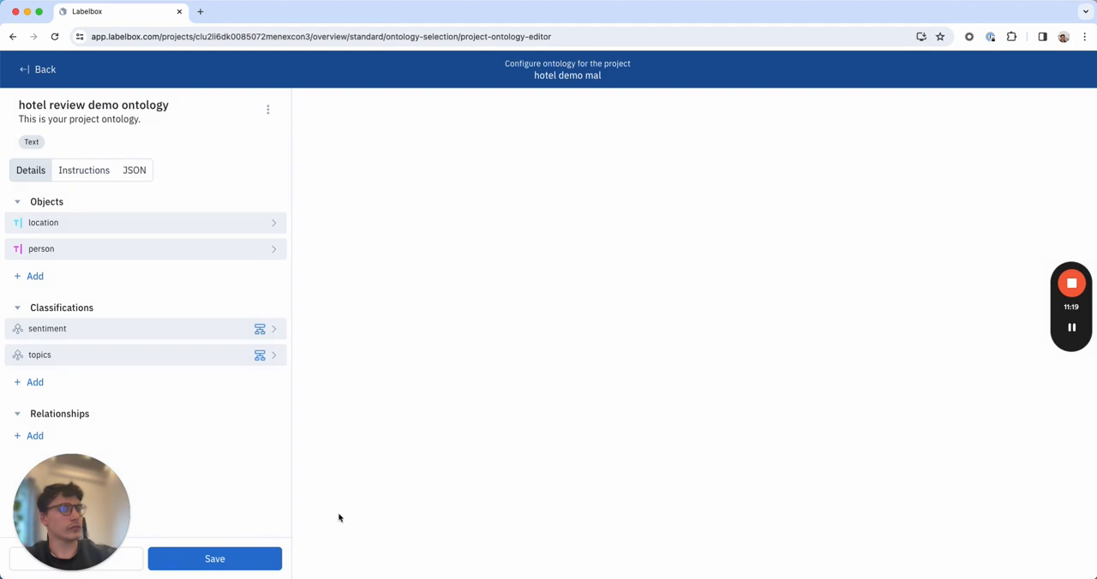
{"action": "left_click", "coordinate": [214, 558]}
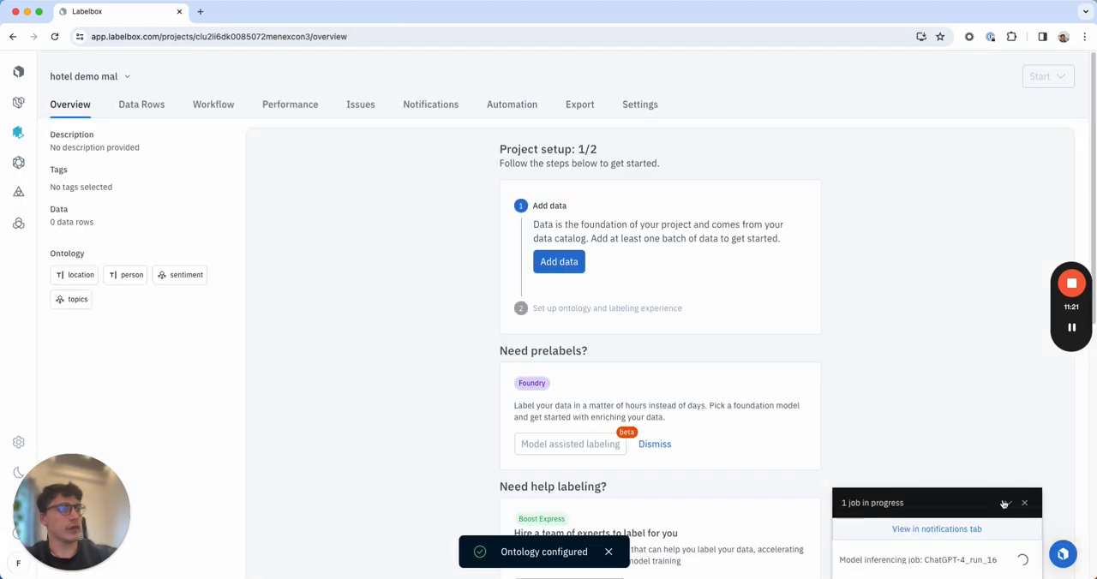
{"action": "left_click", "coordinate": [1024, 503]}
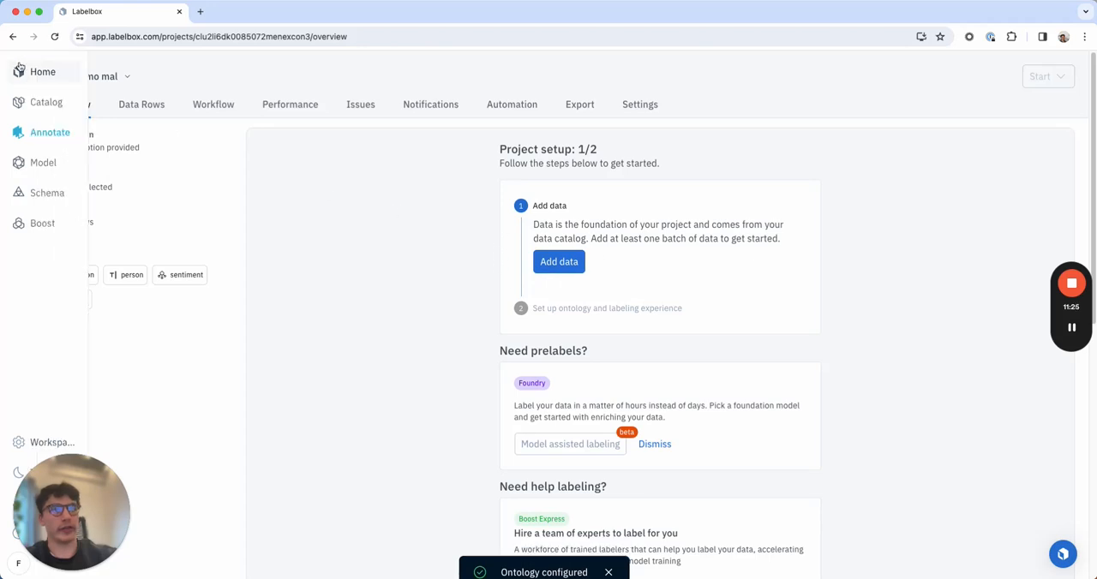
Filter the Catalog to data rows with model OpenAI GPT 4 and model run "OpenAI GPT 4_run Hotel Demo Run".
{"action": "left_click", "coordinate": [34, 112]}
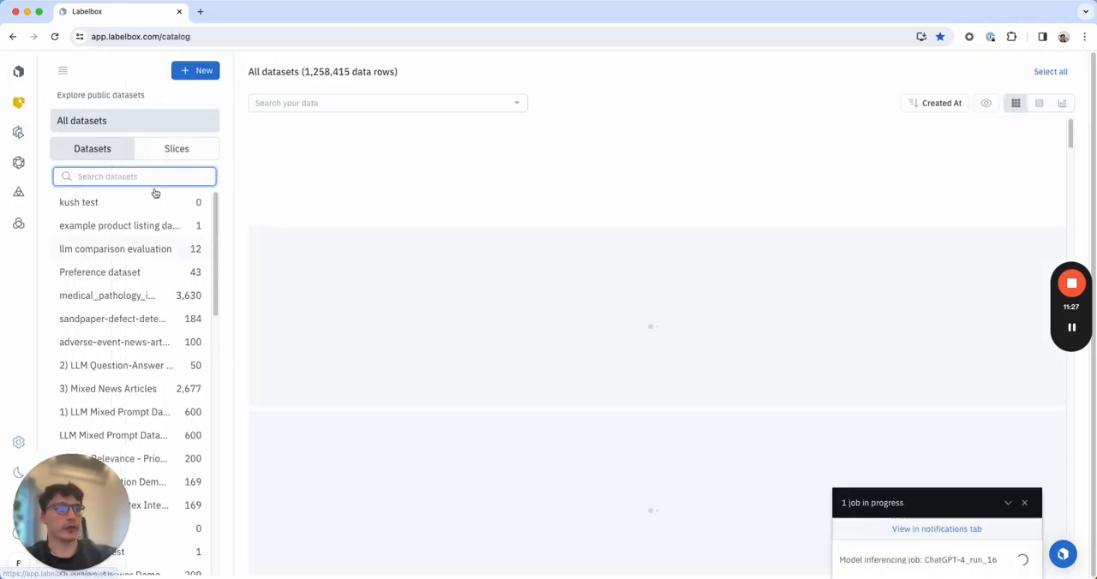
{"action": "left_click", "coordinate": [337, 102]}
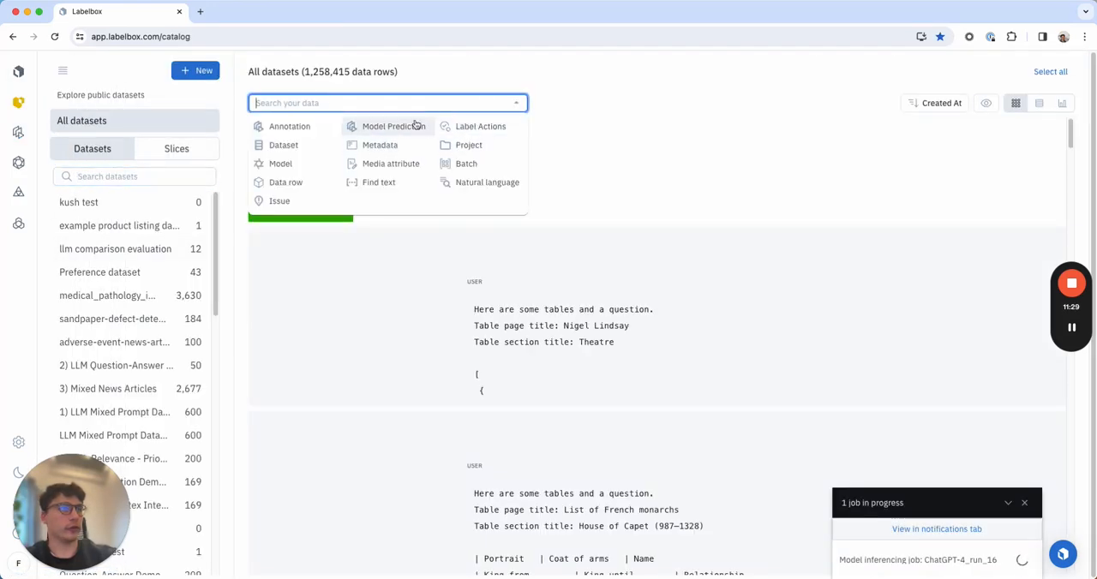
{"action": "left_click", "coordinate": [300, 166]}
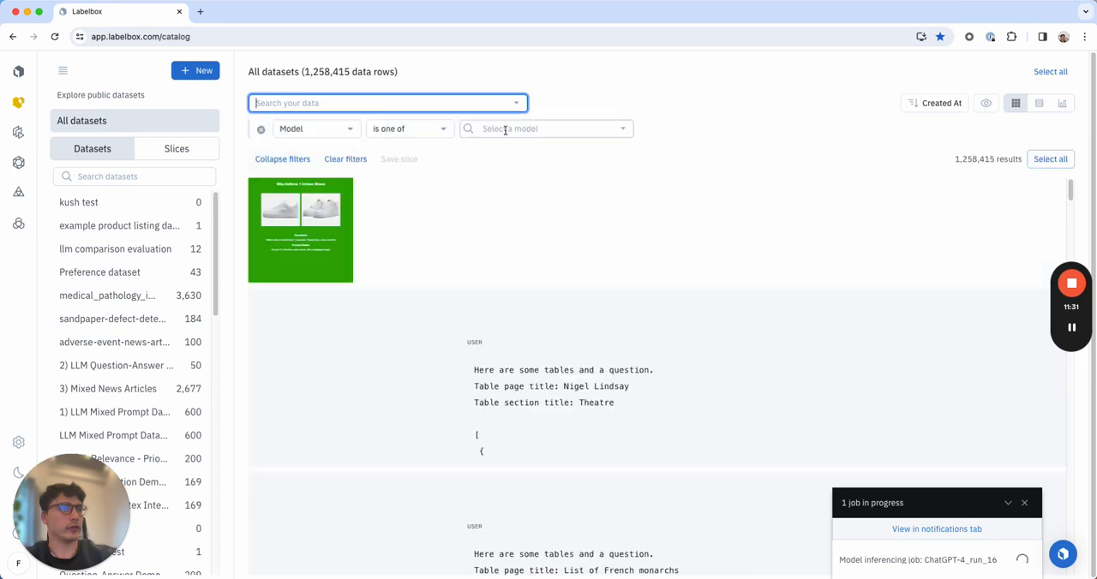
{"action": "left_click", "coordinate": [511, 128]}
{"action": "left_click", "coordinate": [512, 163]}
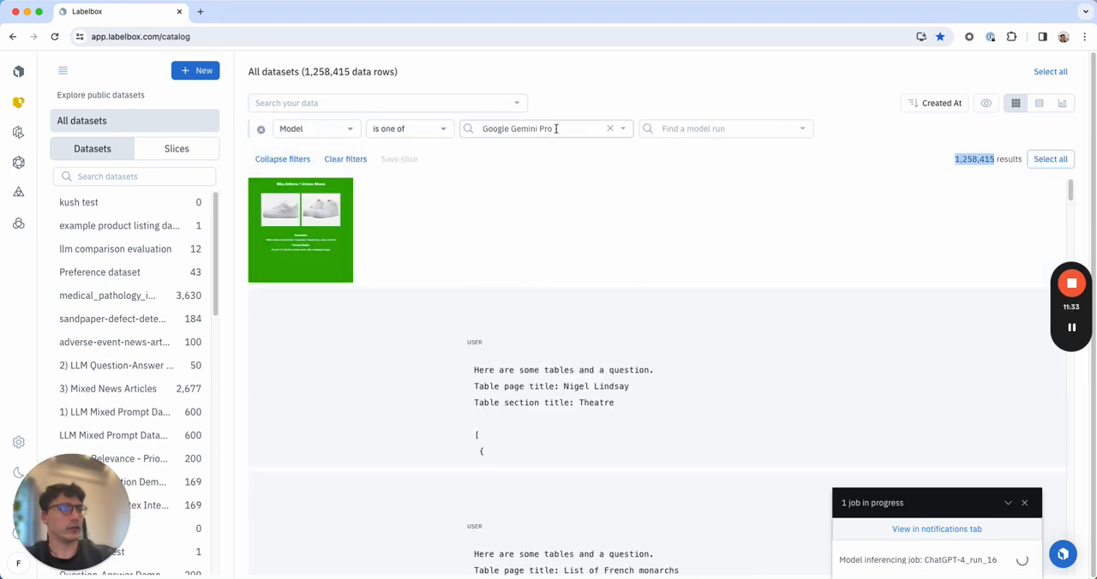
{"action": "left_click", "coordinate": [611, 131]}
{"action": "left_click", "coordinate": [514, 129]}
{"action": "left_click", "coordinate": [509, 150]}
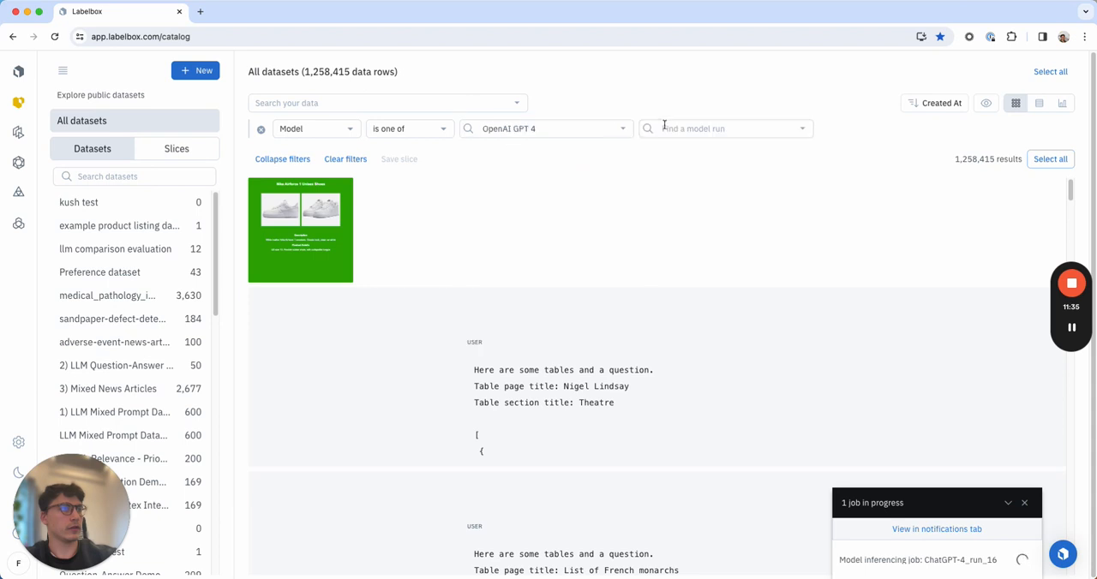
{"action": "left_click", "coordinate": [683, 128]}
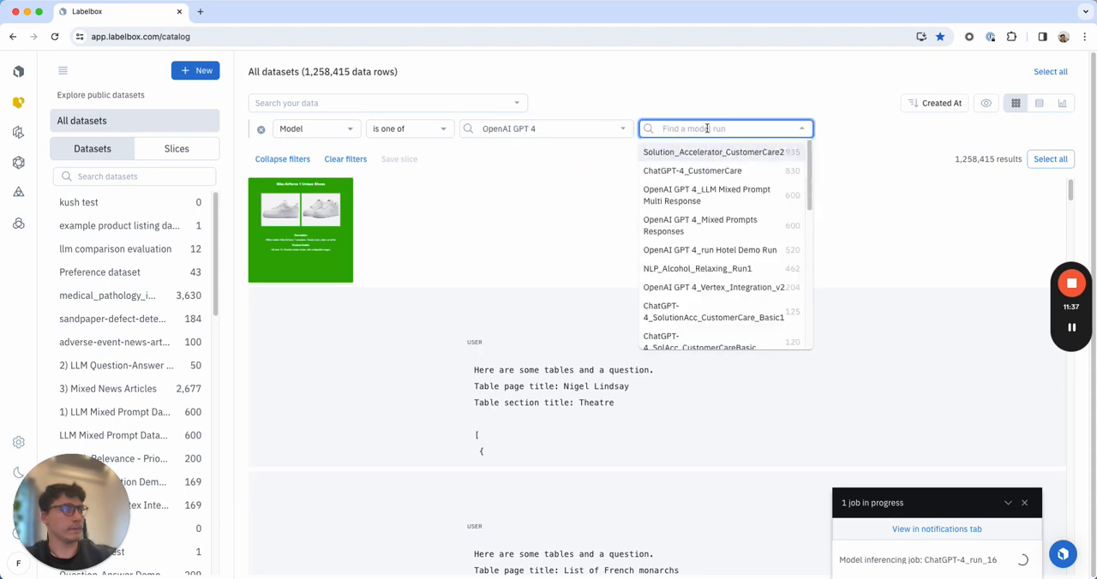
{"action": "type", "text": "hote"}
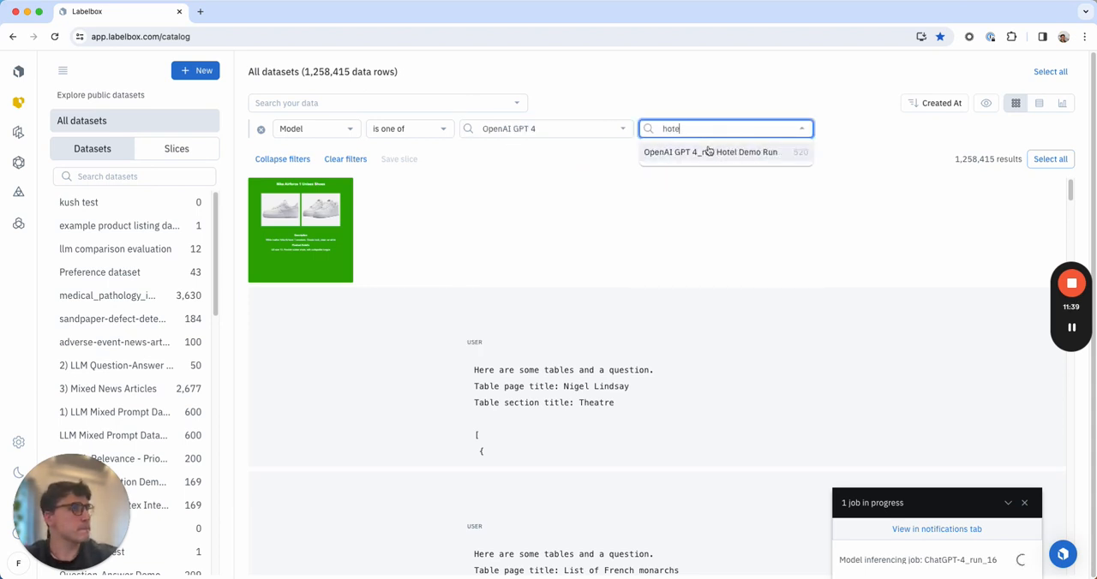
{"action": "left_click", "coordinate": [708, 152]}
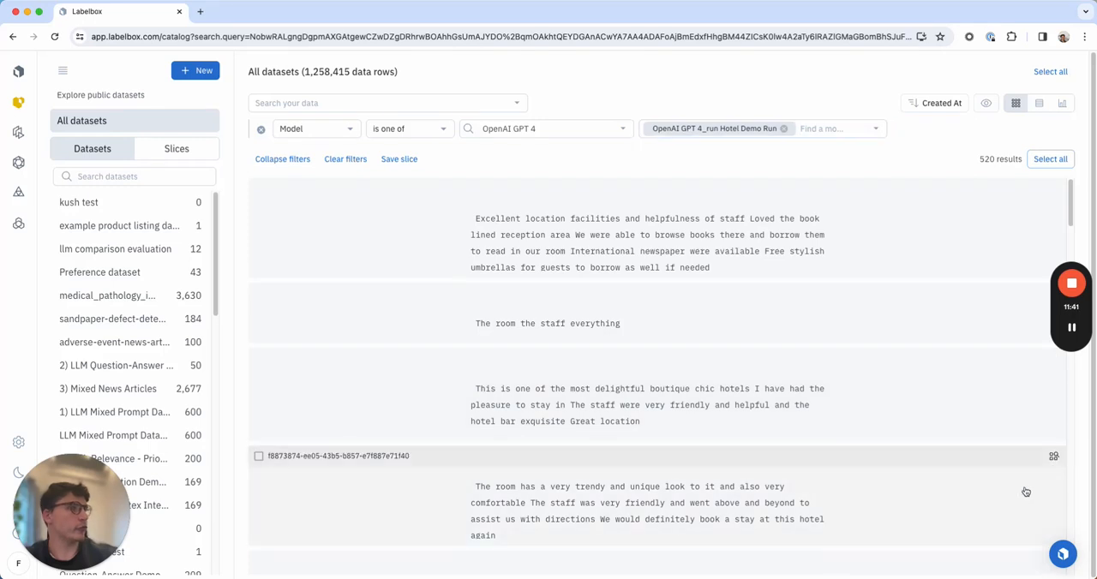
Select all filtered data rows and start configuring a batch for the hotel demo mal project.
{"action": "left_click", "coordinate": [1051, 158]}
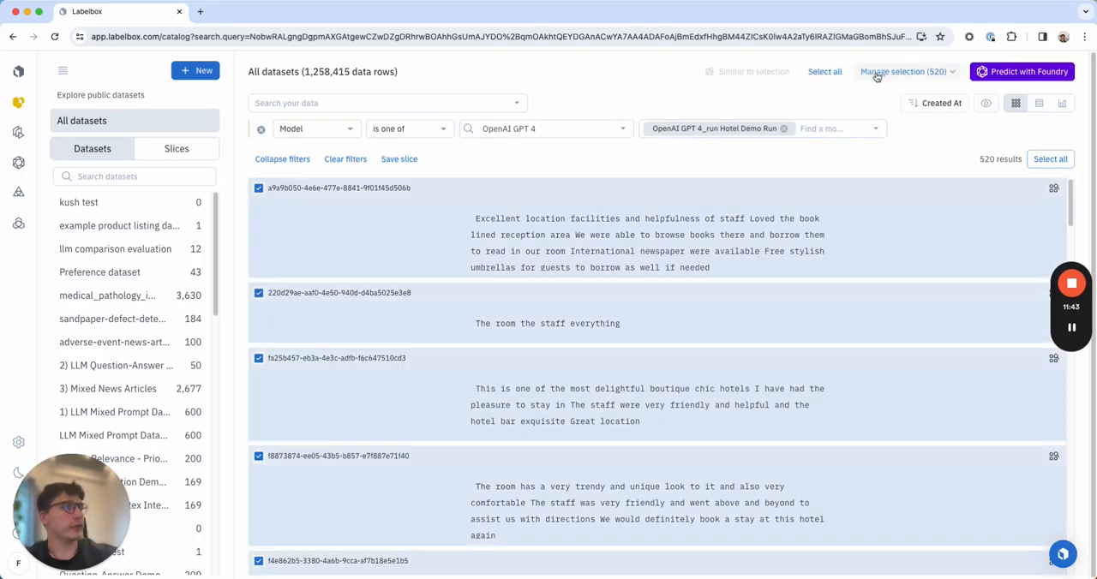
{"action": "left_click", "coordinate": [876, 75]}
{"action": "left_click", "coordinate": [878, 131]}
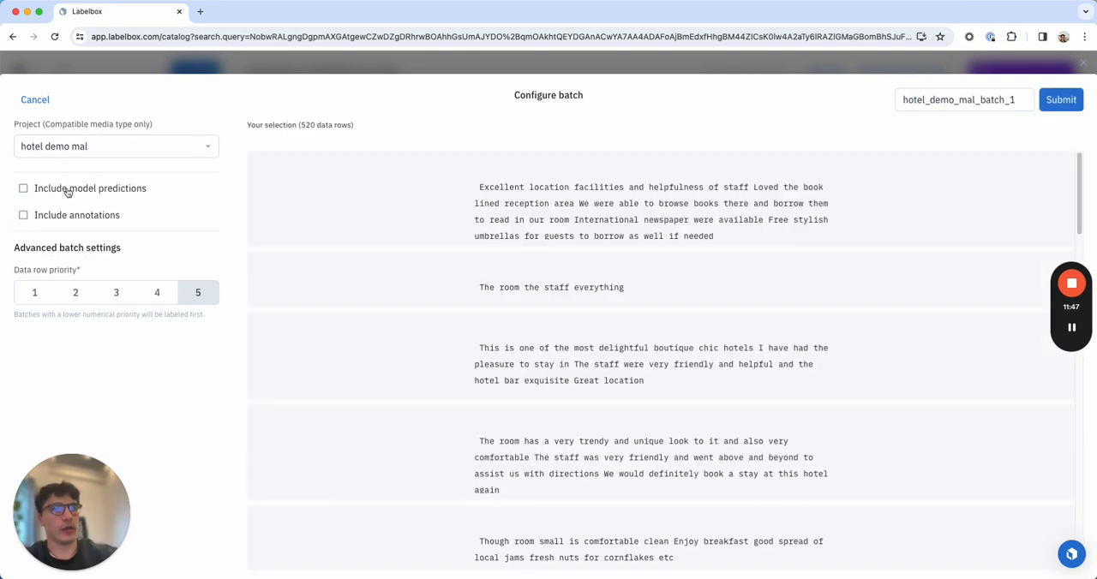
Include model predictions in the batch, using OpenAI GPT 4 and its "OpenAI GPT 4_run Hotel Demo Run" model run.
{"action": "left_click", "coordinate": [68, 192]}
{"action": "left_click", "coordinate": [98, 200]}
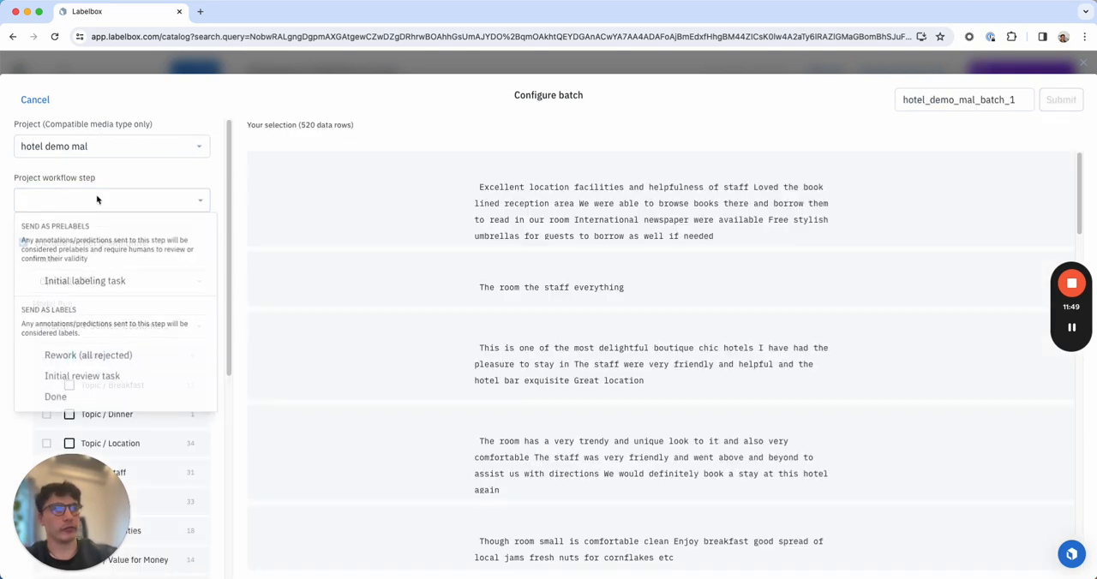
{"action": "left_click", "coordinate": [87, 283]}
{"action": "left_click", "coordinate": [185, 361]}
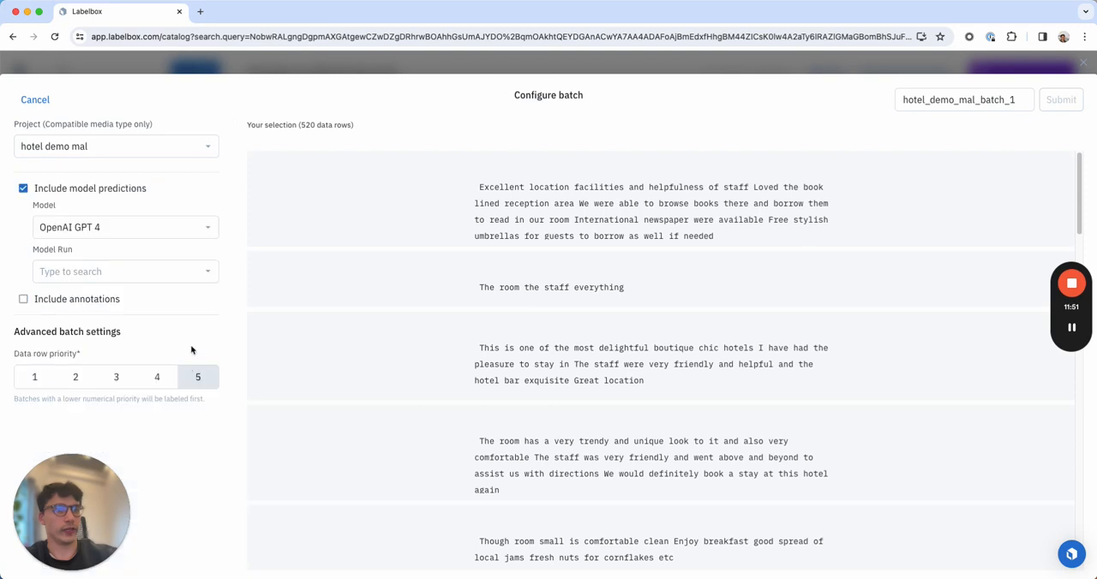
{"action": "left_click", "coordinate": [205, 273]}
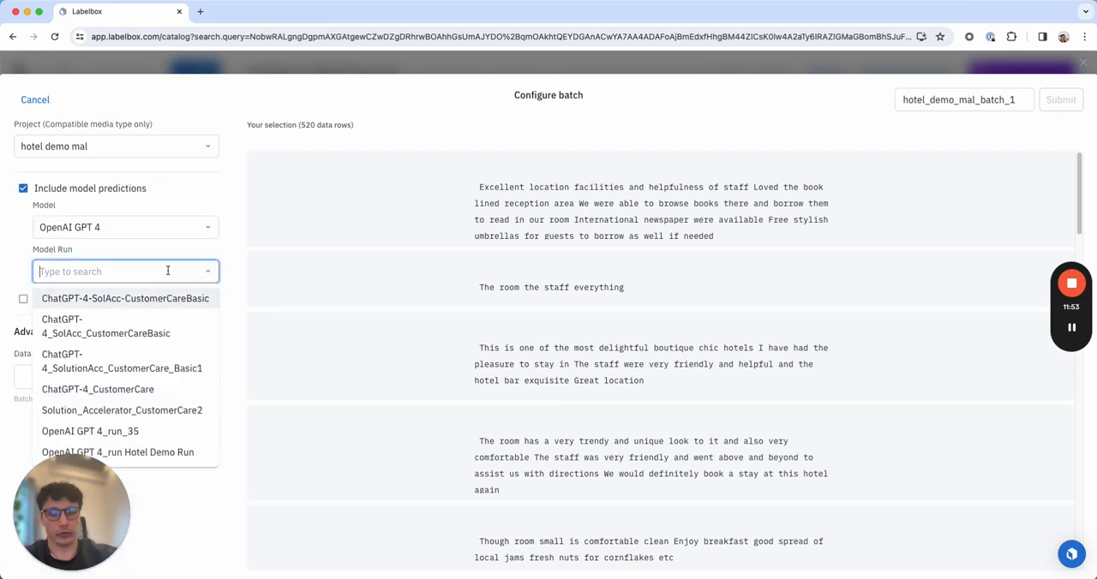
{"action": "type", "text": "hot"}
{"action": "left_click", "coordinate": [163, 300]}
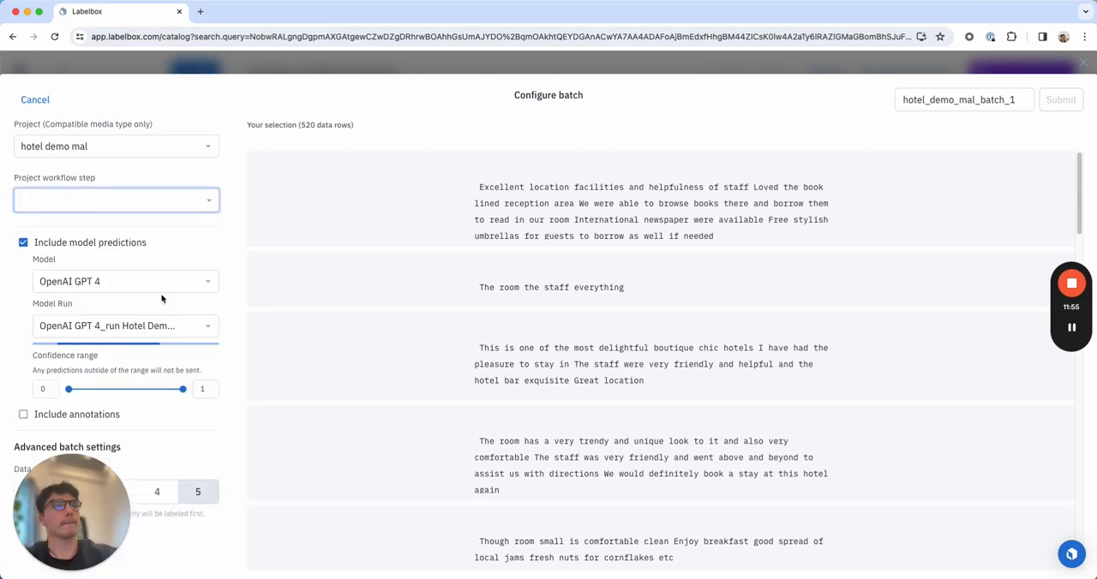
Check the prediction mapping, set the project workflow step to Initial labeling task and submit the batch hotel_demo_mal_batch_1.
{"action": "scroll", "coordinate": [177, 367], "scroll_direction": "down", "scroll_amount": 5}
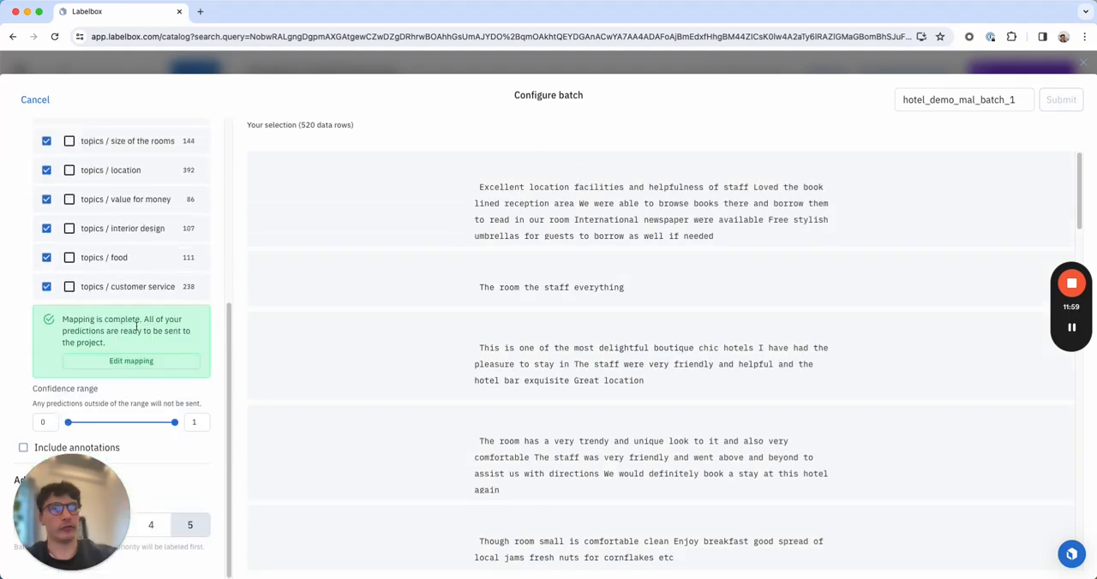
{"action": "scroll", "coordinate": [144, 323], "scroll_direction": "up", "scroll_amount": 5}
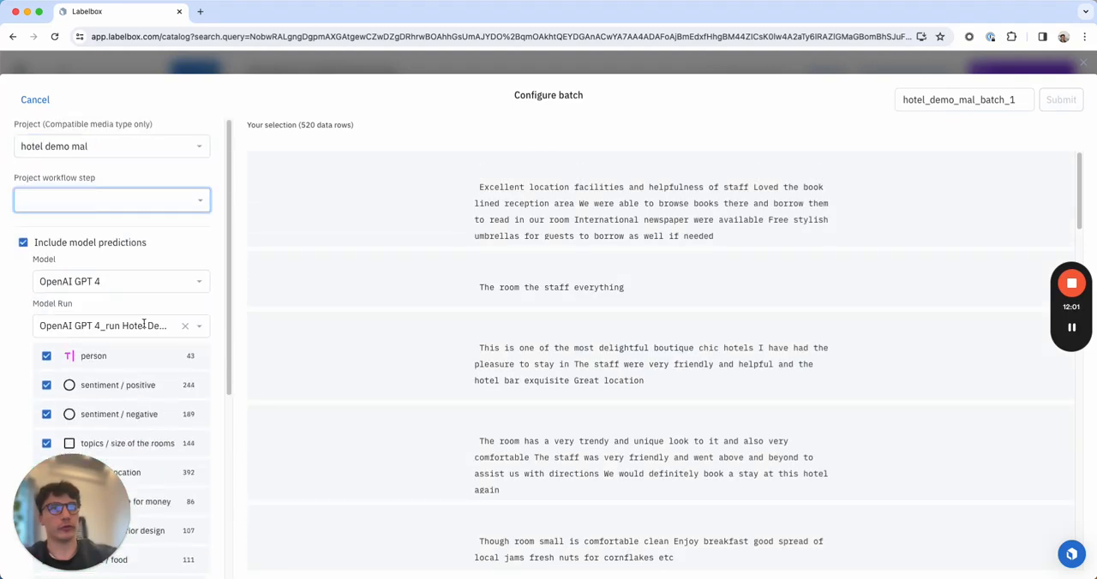
{"action": "left_click", "coordinate": [127, 202]}
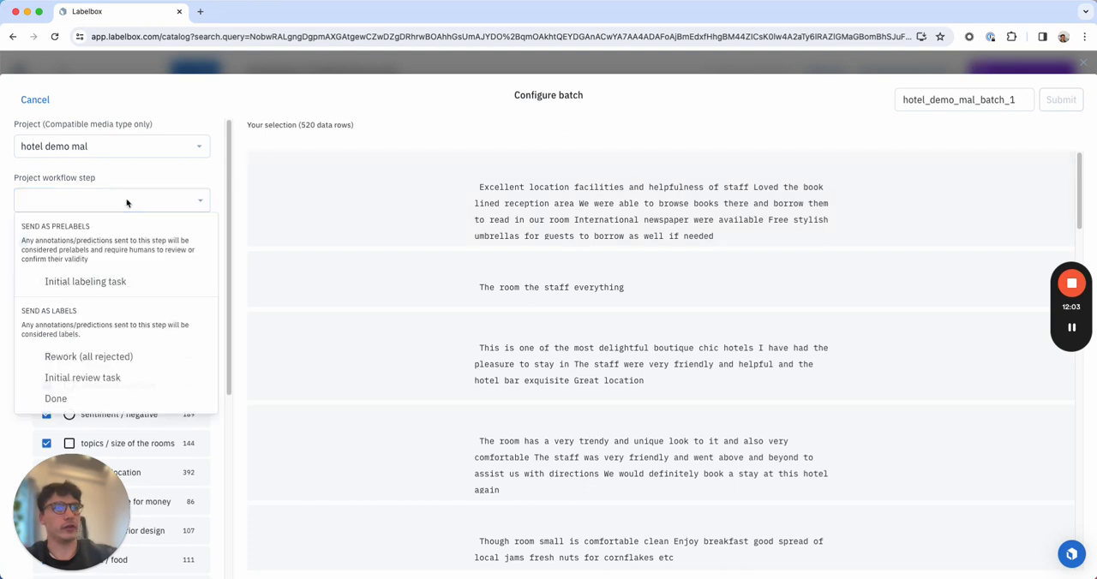
{"action": "left_click", "coordinate": [67, 282]}
{"action": "left_click", "coordinate": [1060, 100]}
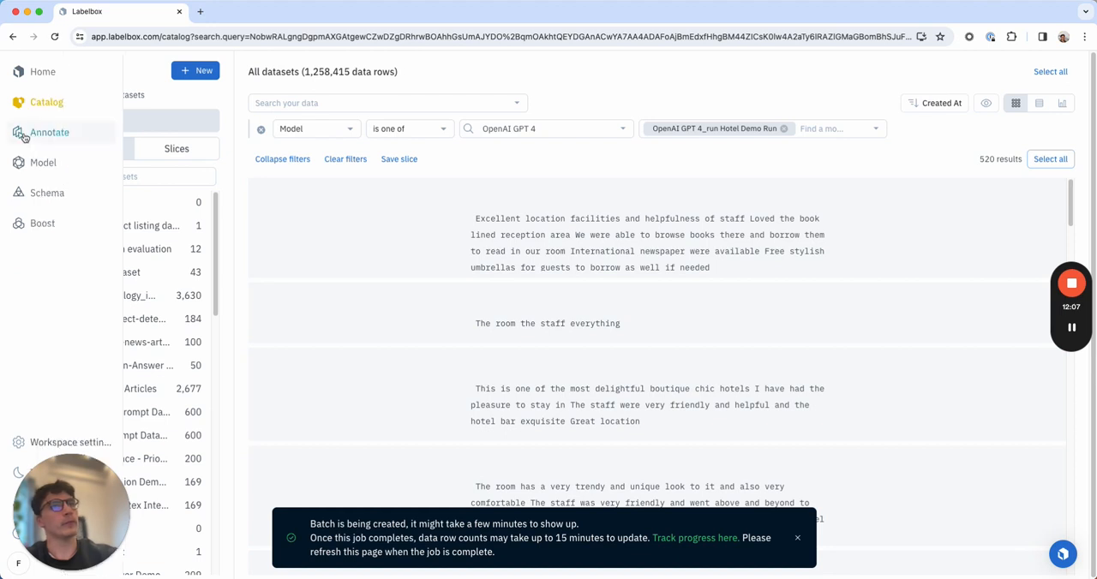
Open the hotel demo mal annotation project and dismiss the job and batch notifications.
{"action": "left_click", "coordinate": [47, 132]}
{"action": "left_click", "coordinate": [196, 154]}
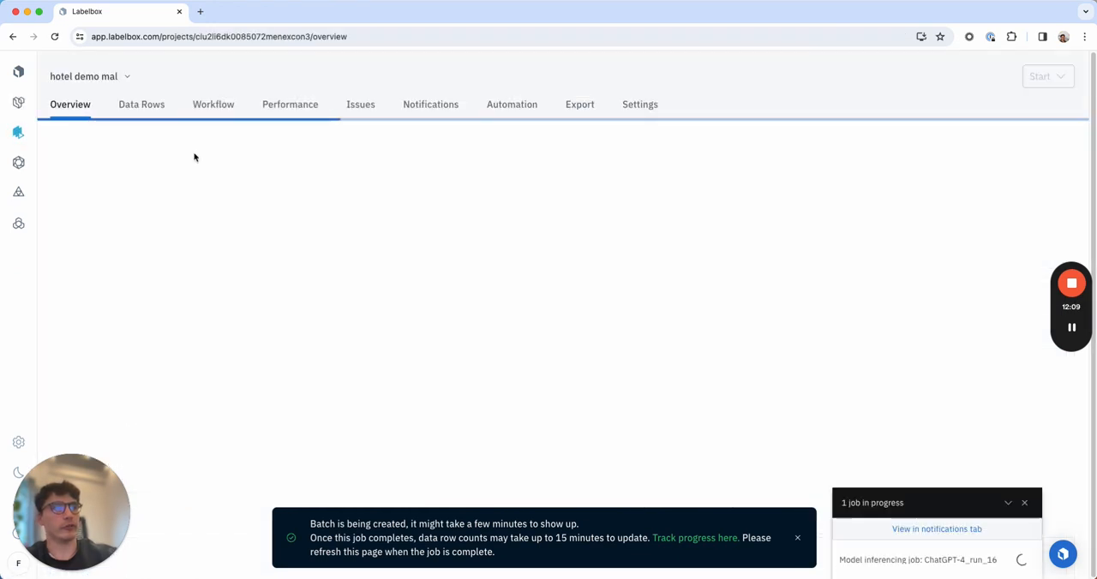
{"action": "left_click", "coordinate": [1024, 503]}
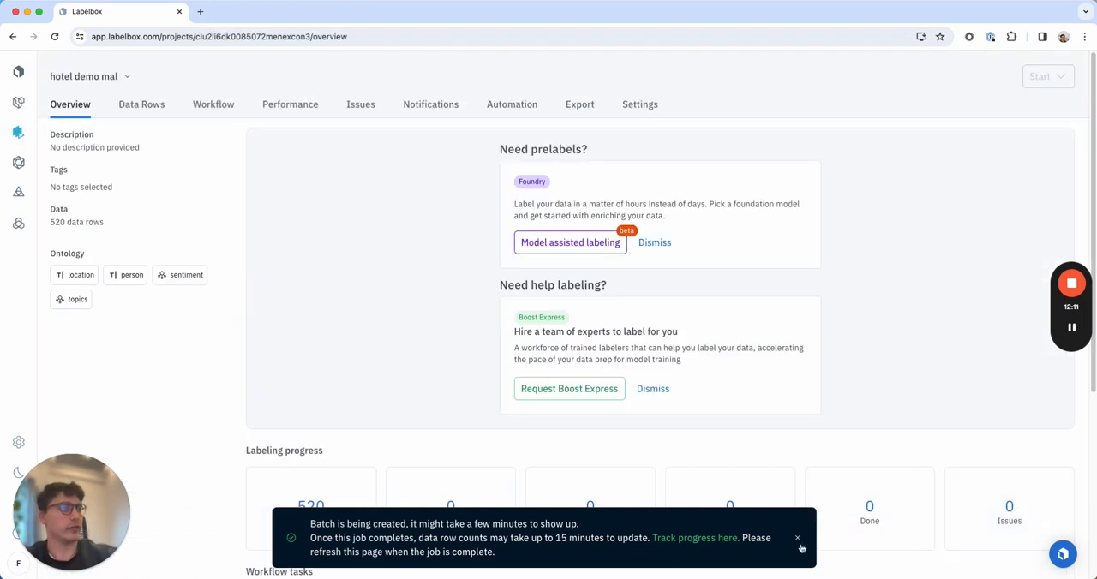
{"action": "left_click", "coordinate": [797, 540]}
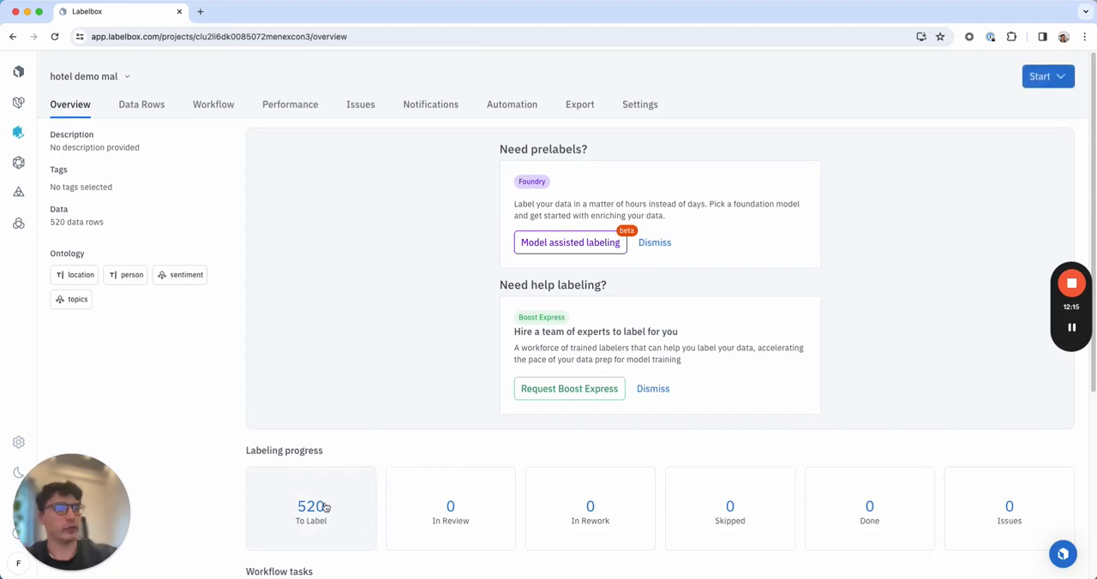
Start labeling the data rows of the hotel demo mal project.
{"action": "left_click", "coordinate": [1074, 329]}
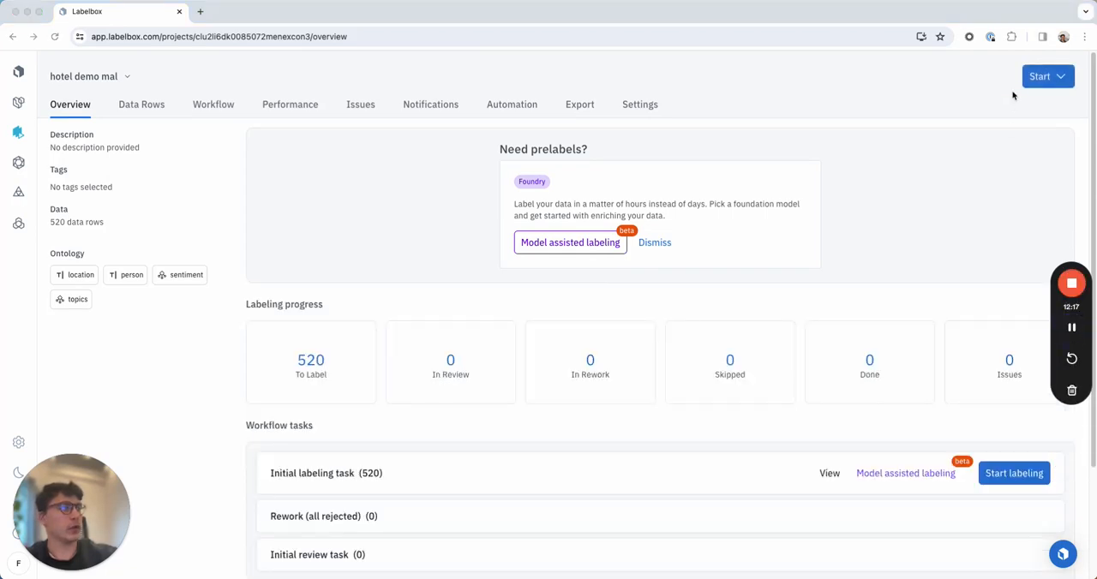
{"action": "left_click", "coordinate": [1041, 77]}
{"action": "left_click", "coordinate": [1042, 77]}
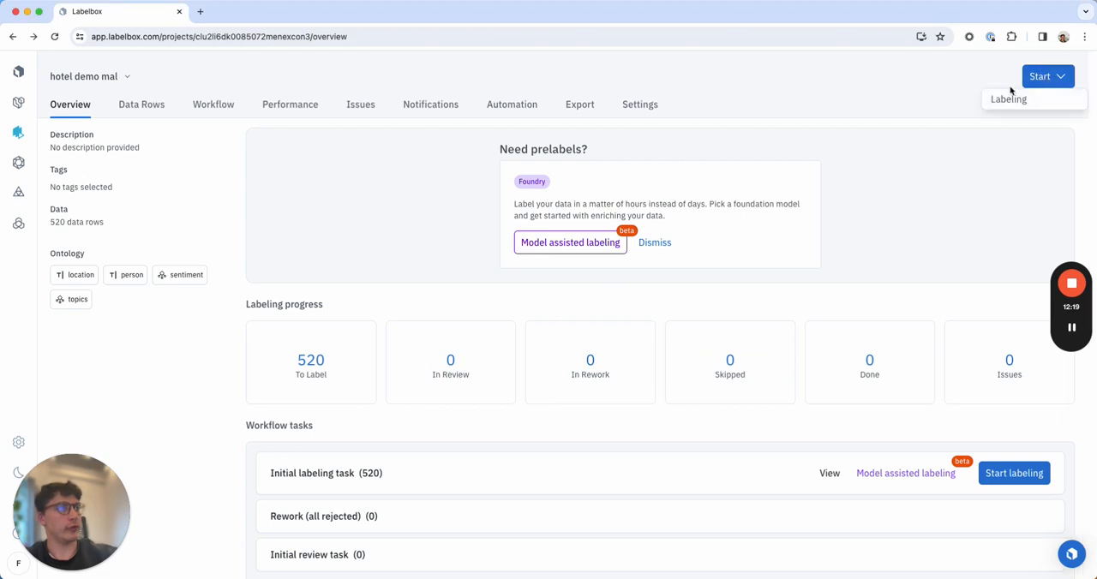
{"action": "left_click", "coordinate": [1014, 100]}
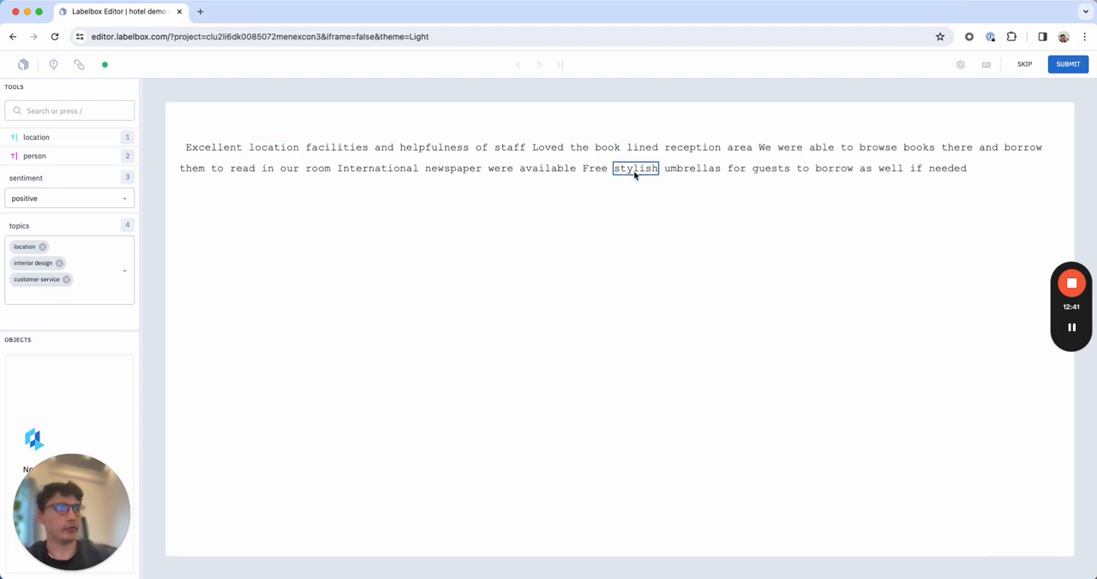
Tag "stylish" and "umbrellas" in the first review as location entities and delete the tag on "umbrellas".
{"action": "left_click", "coordinate": [41, 139]}
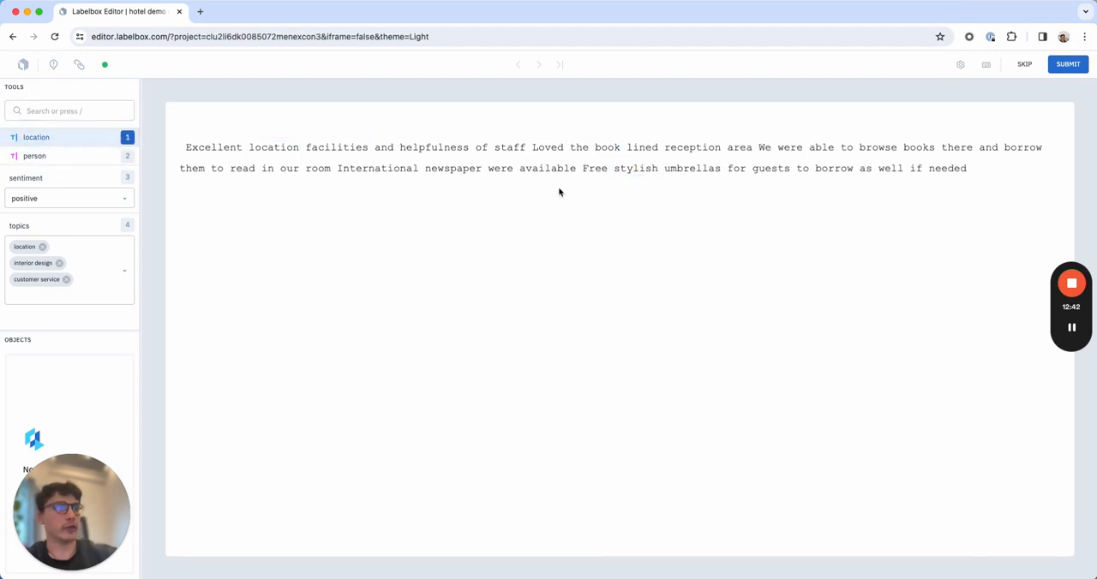
{"action": "left_click", "coordinate": [635, 176]}
{"action": "left_click", "coordinate": [688, 181]}
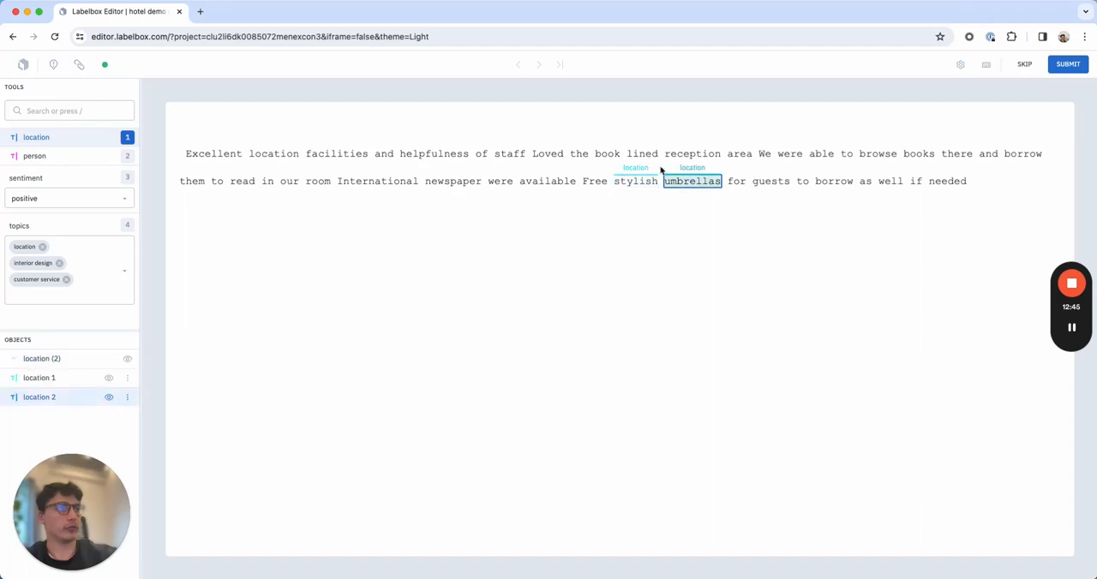
{"action": "key", "text": "Delete"}
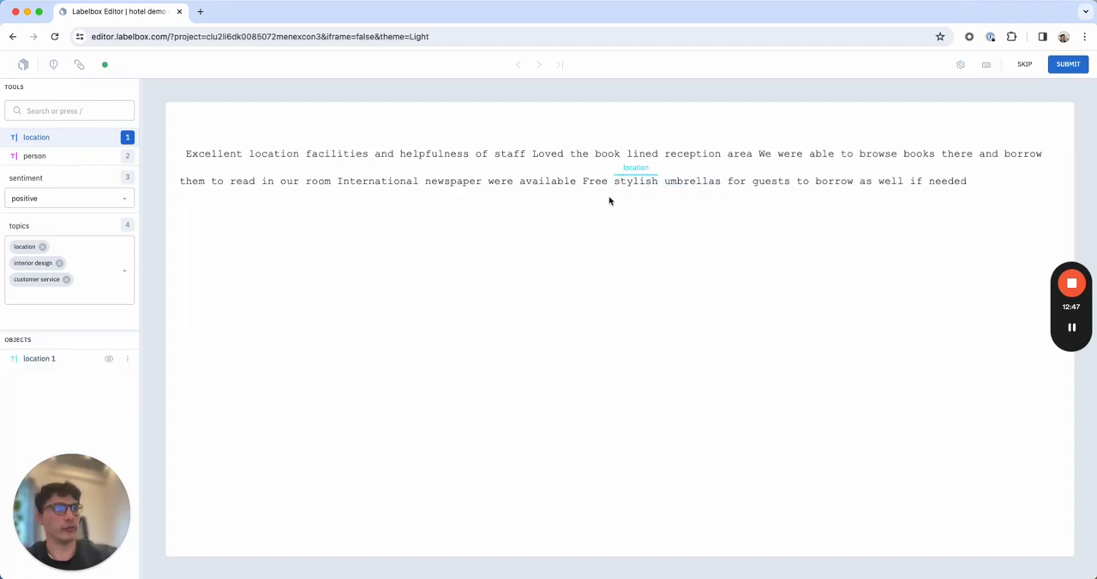
Tag "facilities and helpfulness" as a person entity, and delete it along with the location tag on "stylish".
{"action": "left_click", "coordinate": [84, 162]}
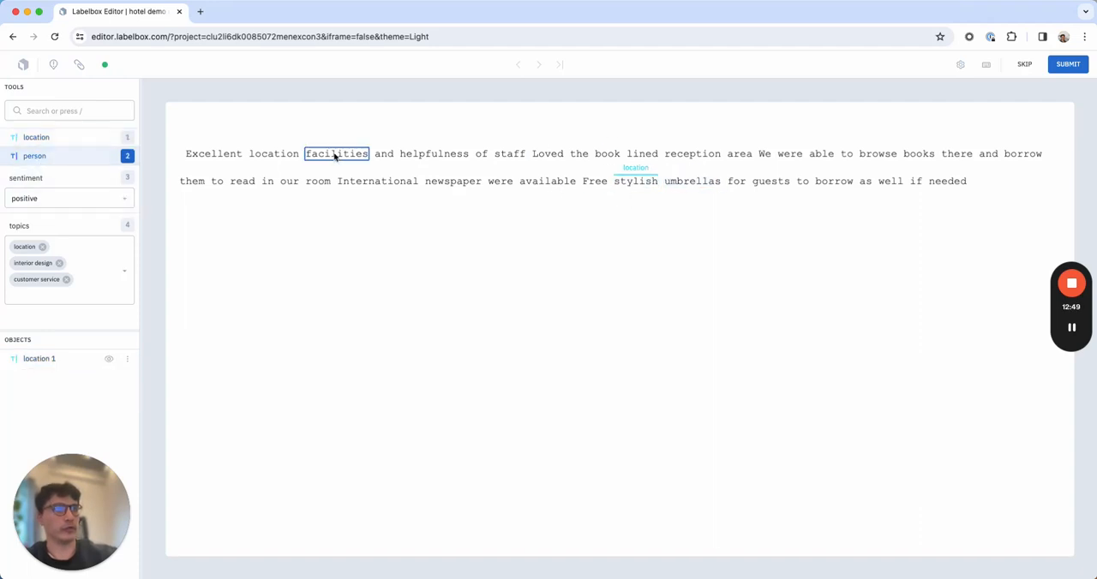
{"action": "left_click", "coordinate": [363, 158]}
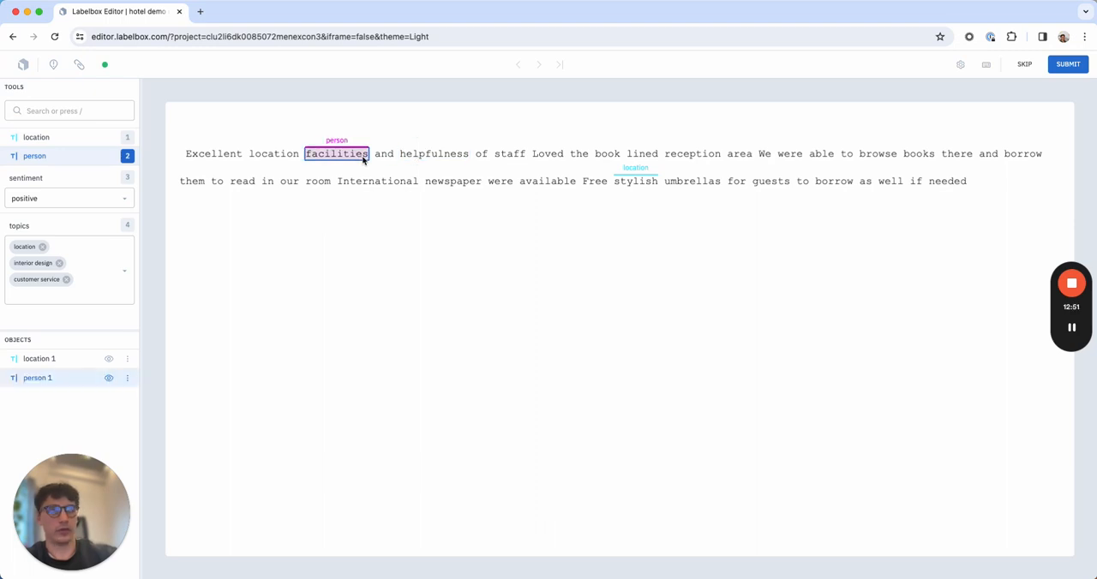
{"action": "left_click", "coordinate": [419, 158], "text": "shift"}
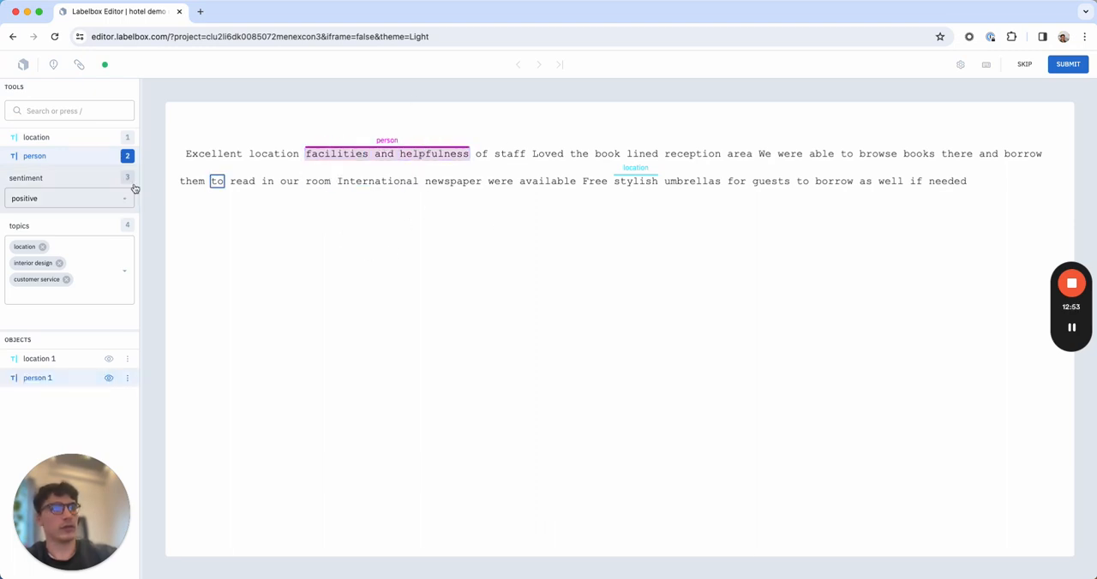
{"action": "key", "text": "BackSpace"}
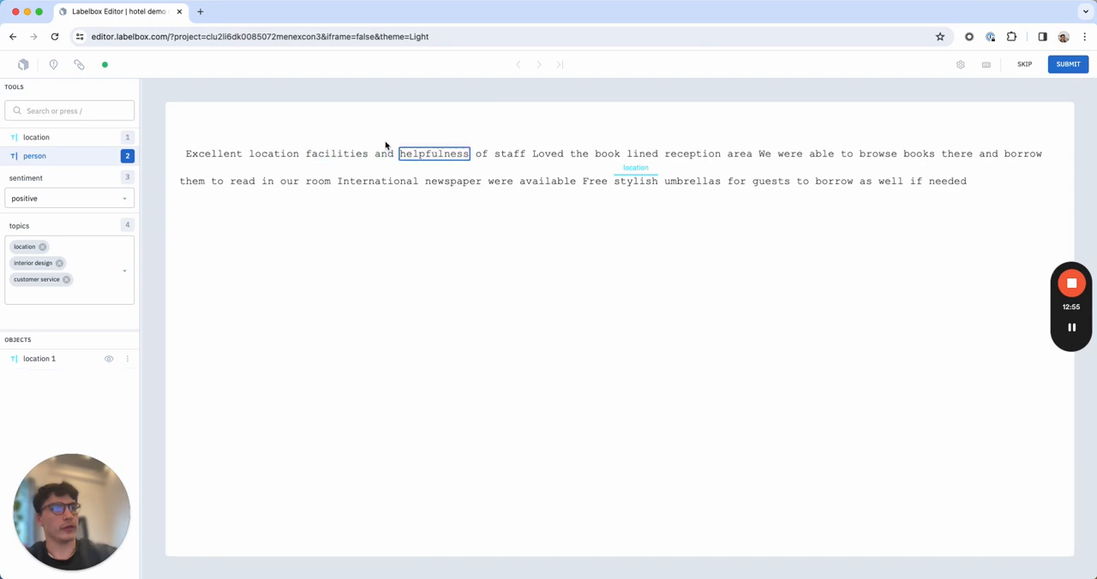
{"action": "left_click", "coordinate": [629, 174]}
{"action": "key", "text": "BackSpace"}
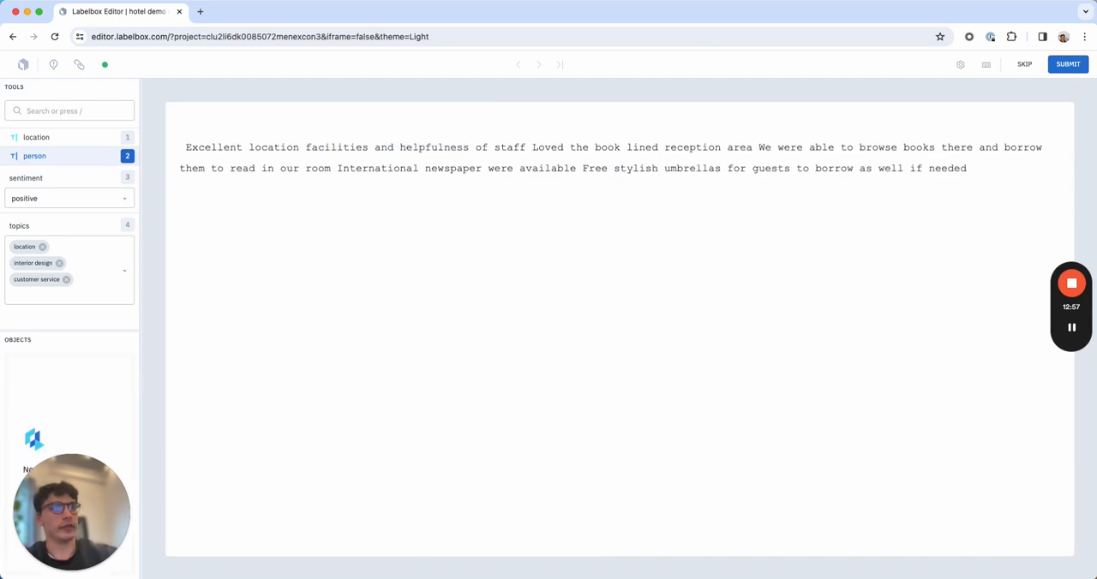
Add food to the first review's topics and submit its label.
{"action": "left_click", "coordinate": [120, 283]}
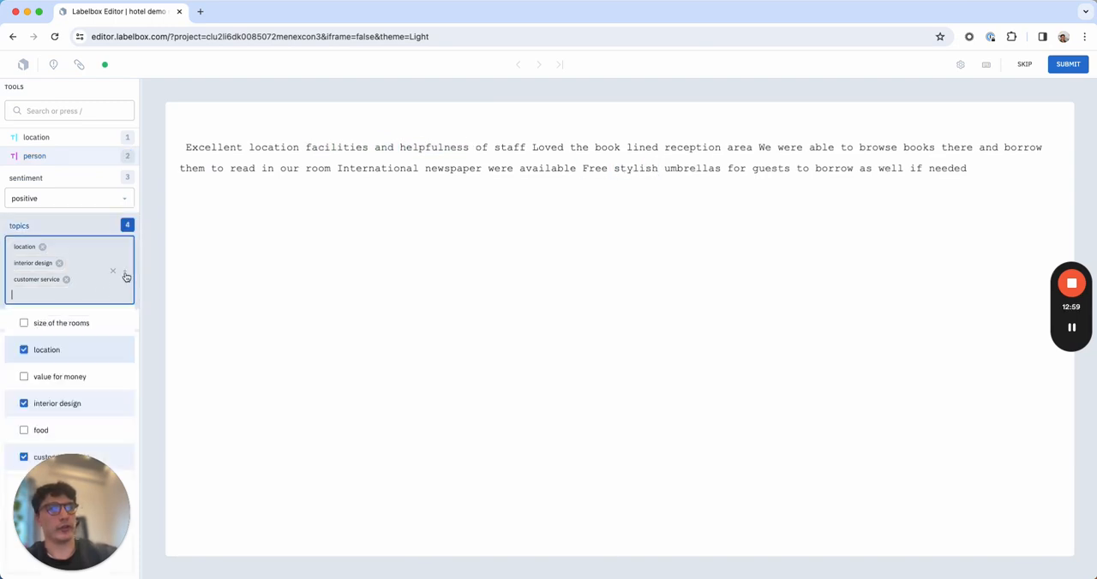
{"action": "left_click", "coordinate": [25, 431]}
{"action": "left_click", "coordinate": [333, 298]}
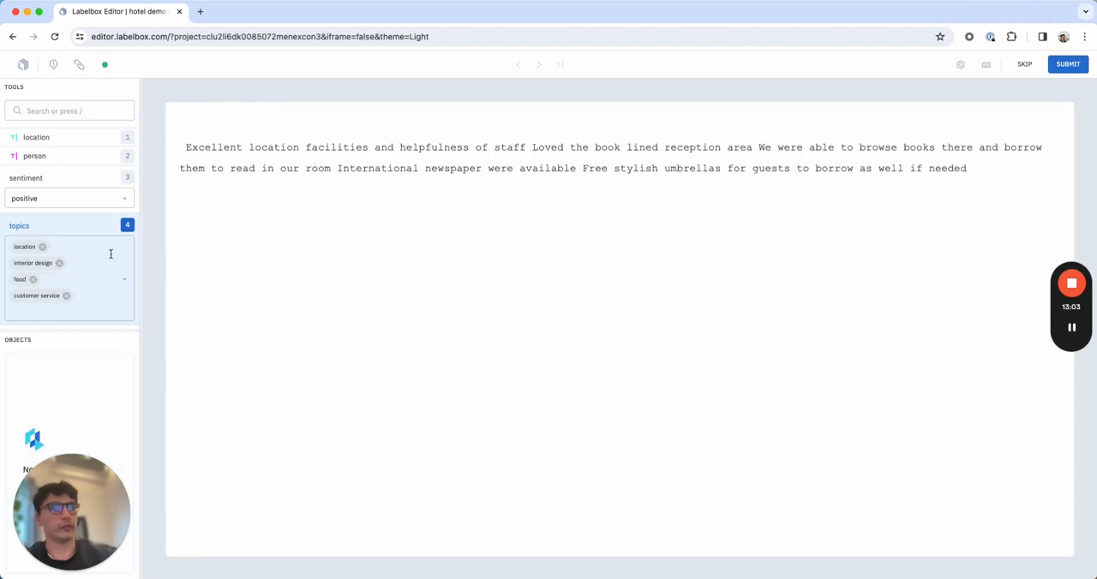
{"action": "left_click", "coordinate": [1070, 64]}
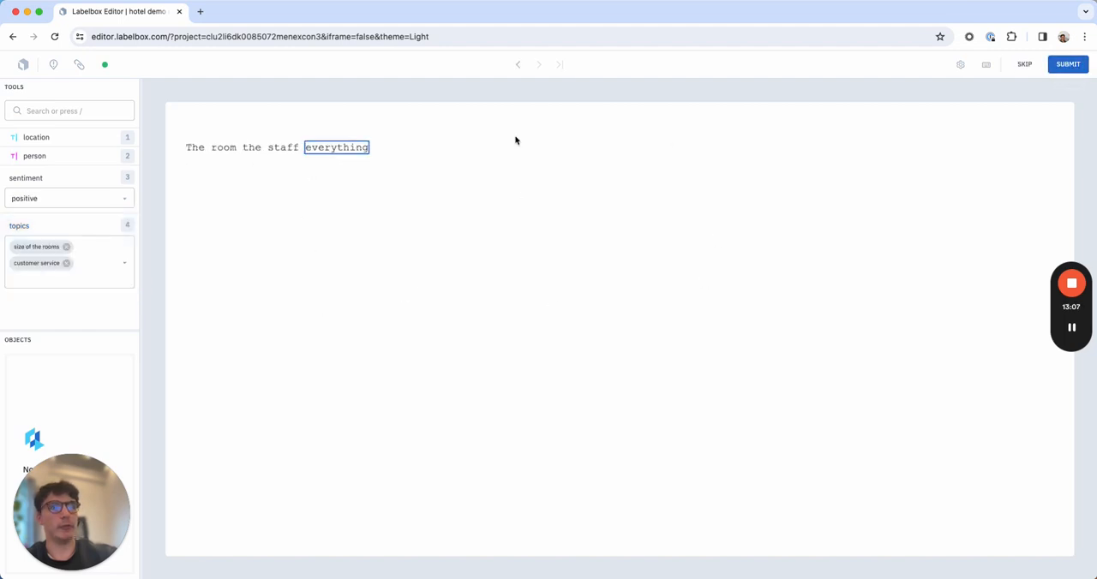